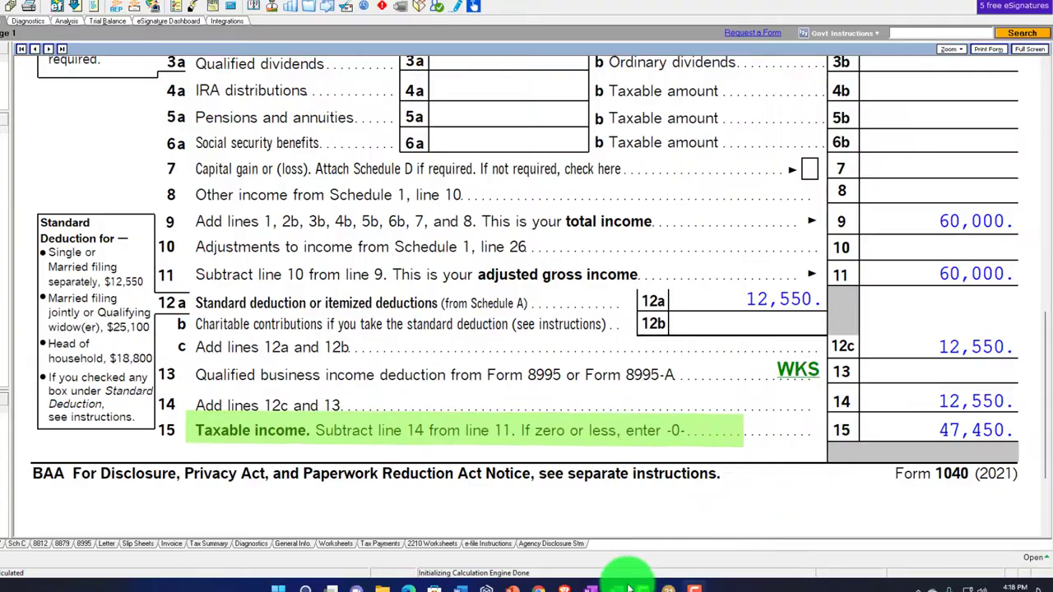
Switch to the Excel tax formula worksheet and review the lines from income to tax before credits
left_click(627, 587)
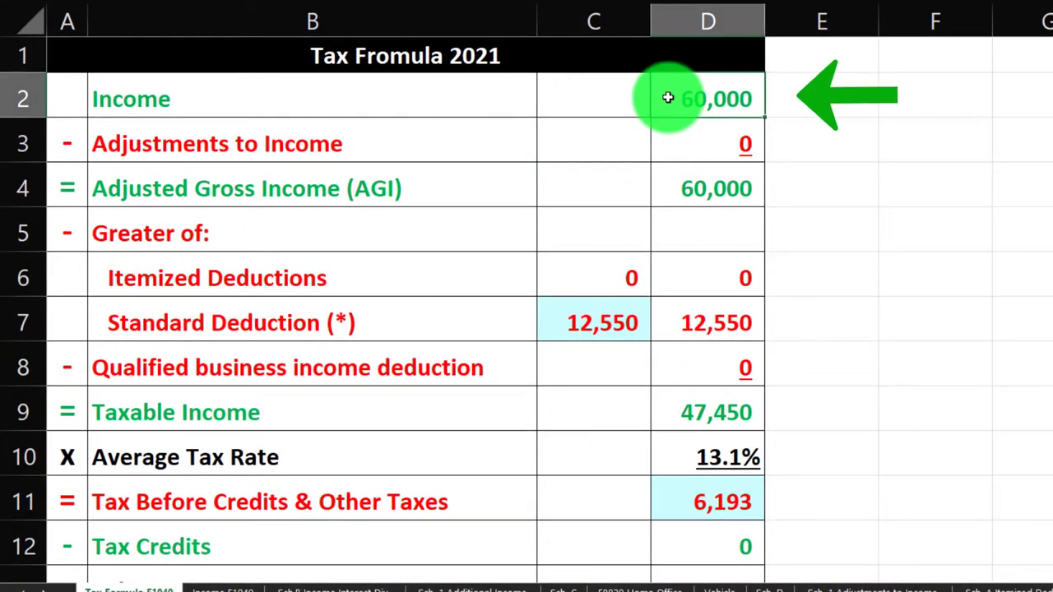
scroll(590, 325, "down", 1)
left_click(684, 283)
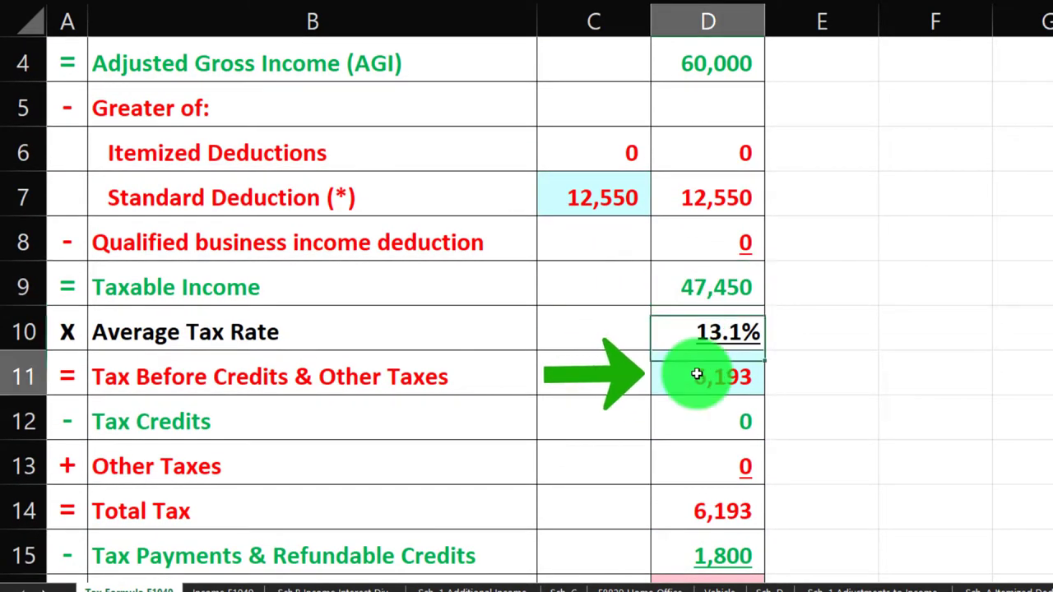
Switch back to Lacerte and review the taxable income, tax and credit lines of Form 1040
key("alt+Tab")
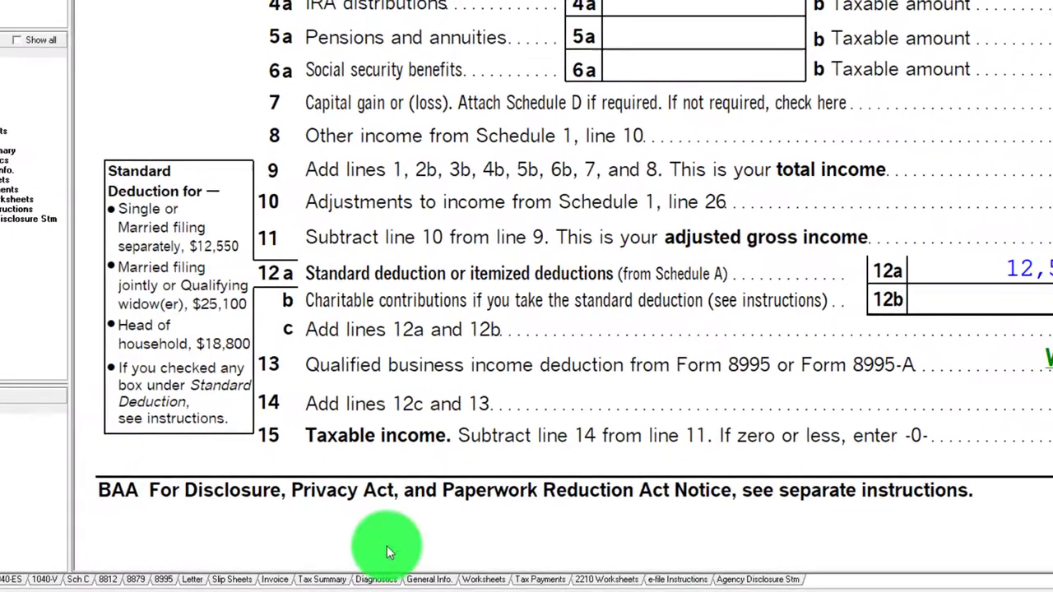
scroll(527, 296, "down", 5)
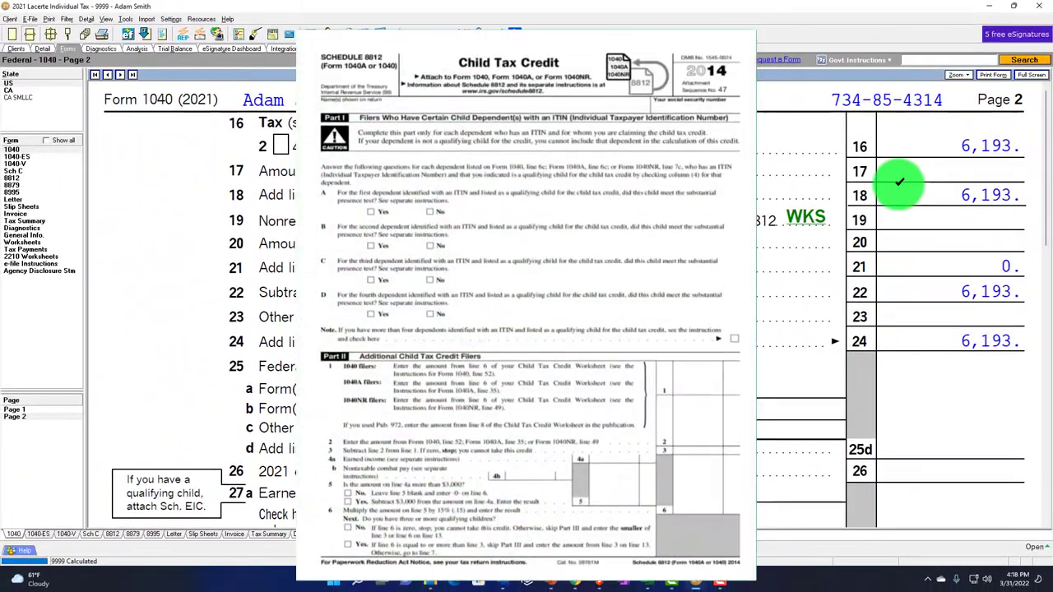
scroll(899, 182, "down", 2)
scroll(899, 183, "down", 5)
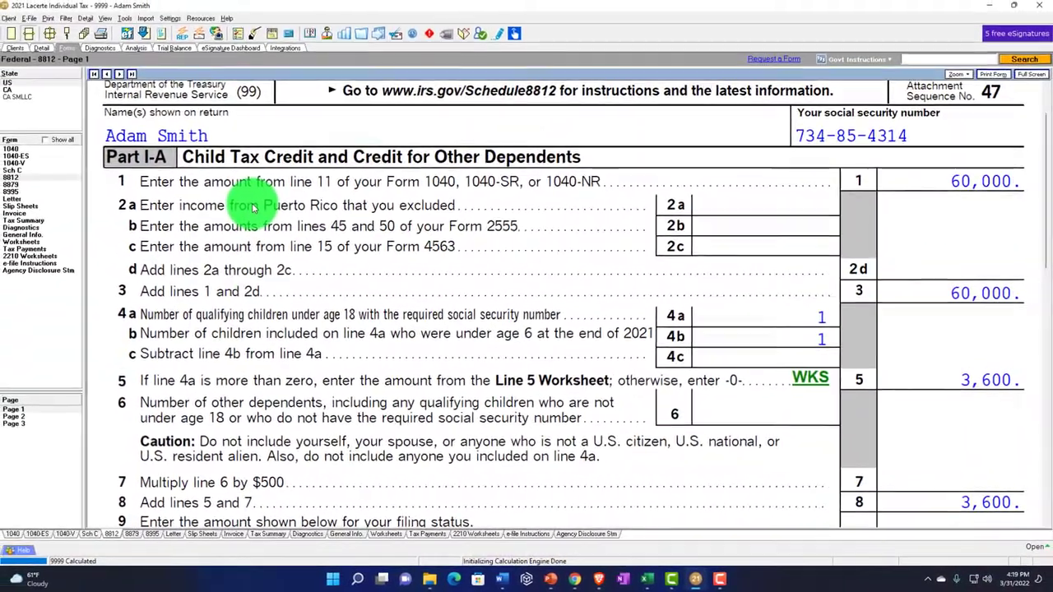
Review Schedule 8812 Part I-A and check the Line 5 Worksheet behind the line 5 credit amount
scroll(253, 207, "down", 10)
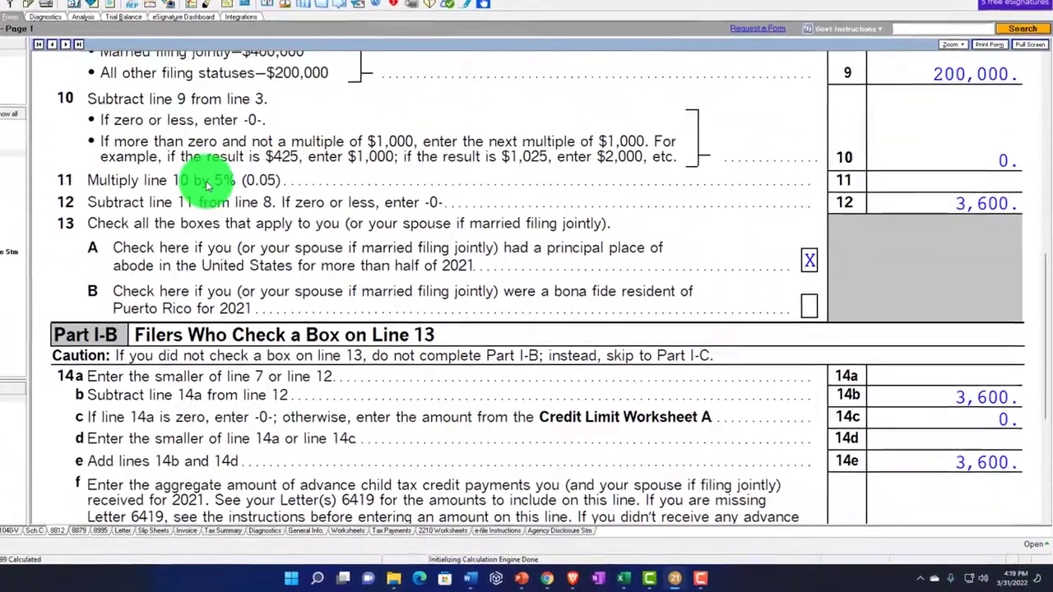
scroll(207, 186, "down", 4)
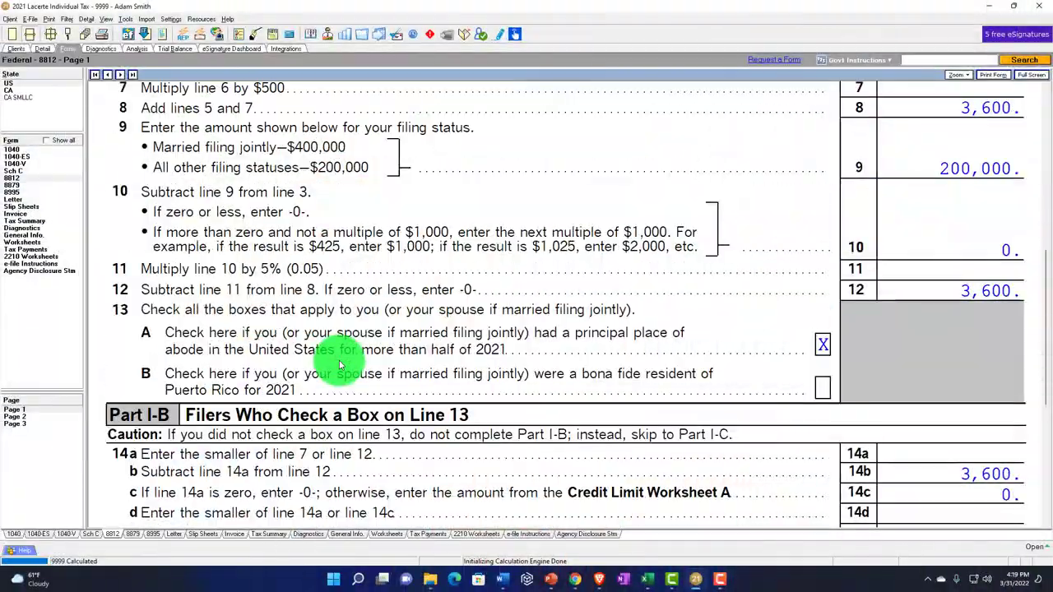
scroll(337, 360, "up", 2)
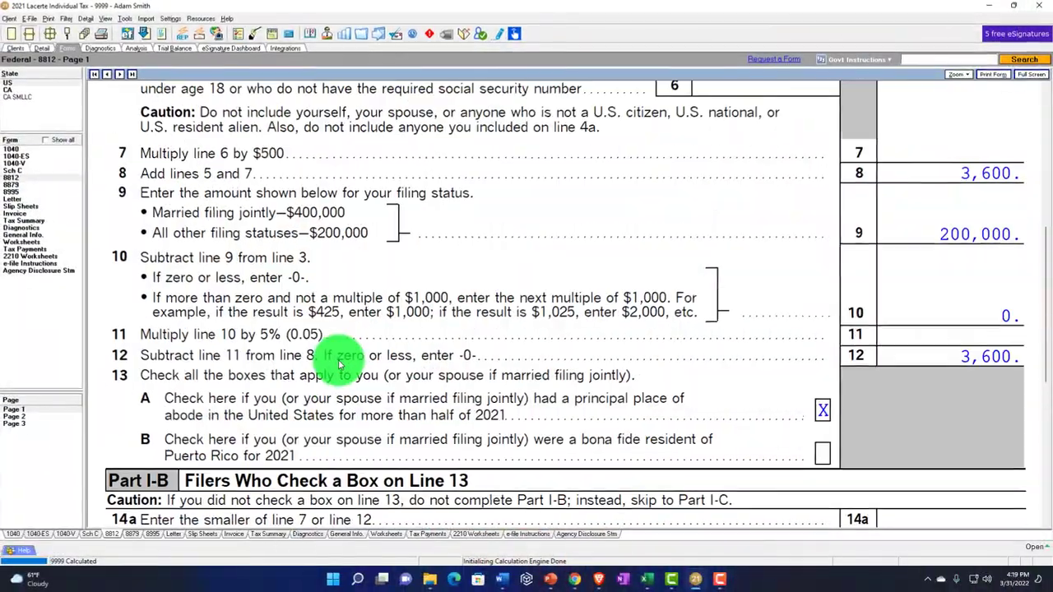
scroll(321, 363, "up", 2)
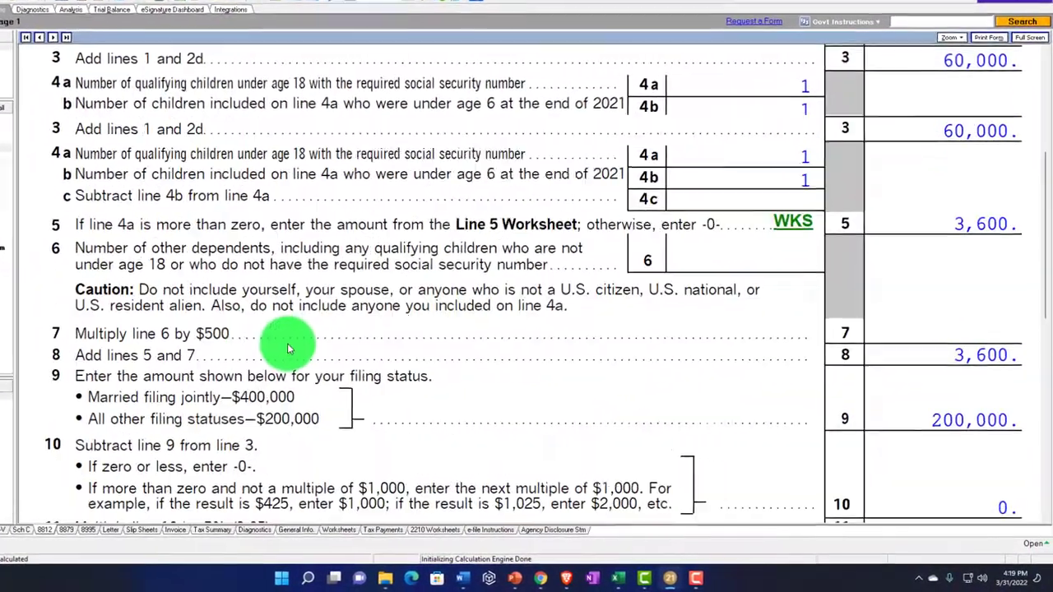
scroll(288, 350, "up", 3)
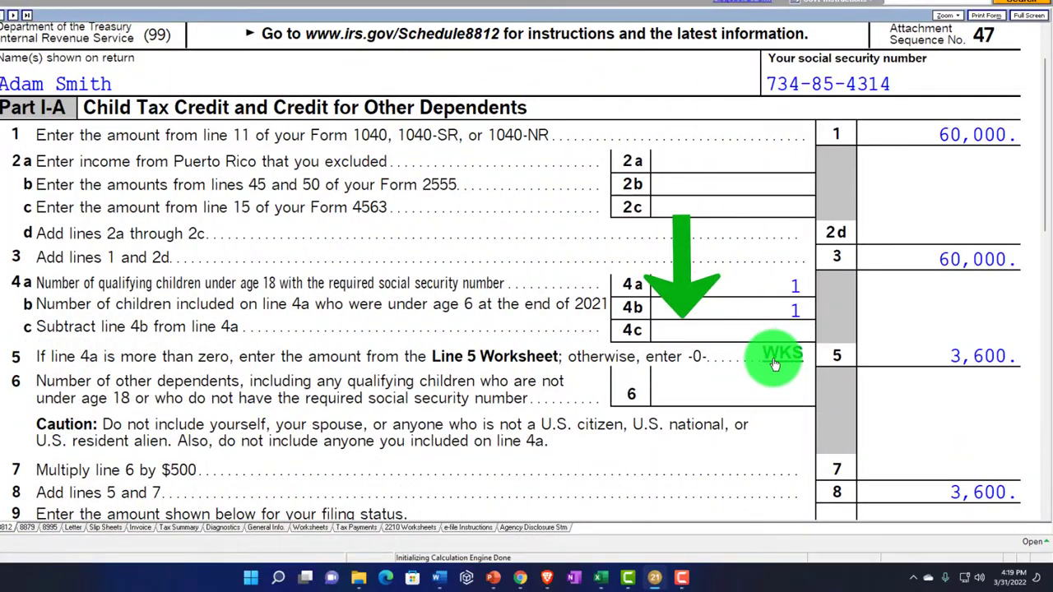
left_click(775, 365)
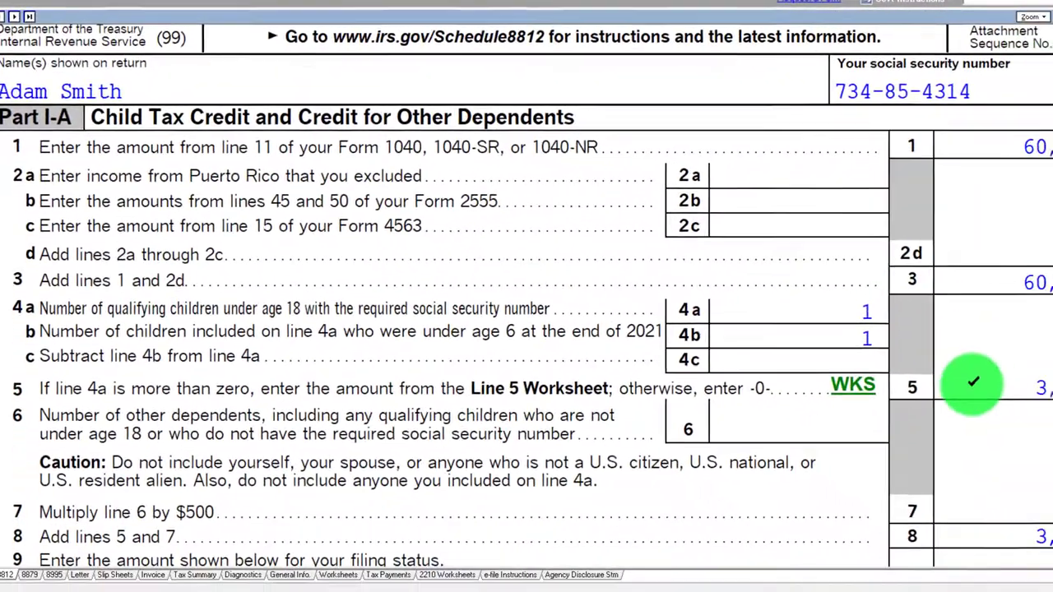
Examine Schedule 8812 from line 5 through line 14i, including the phase-out and advance payment lines
scroll(969, 354, "down", 2)
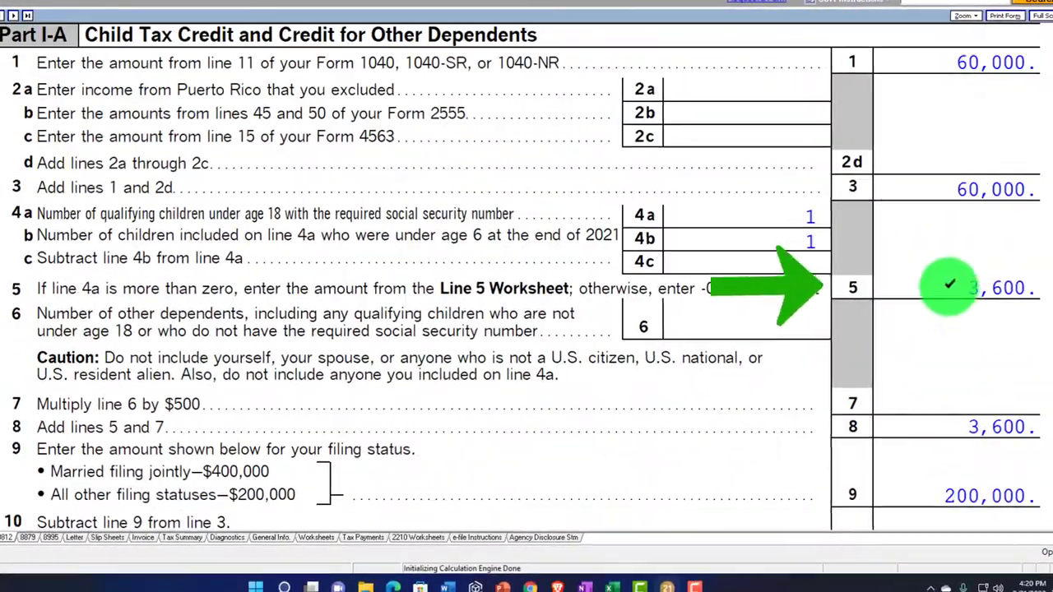
scroll(949, 288, "down", 3)
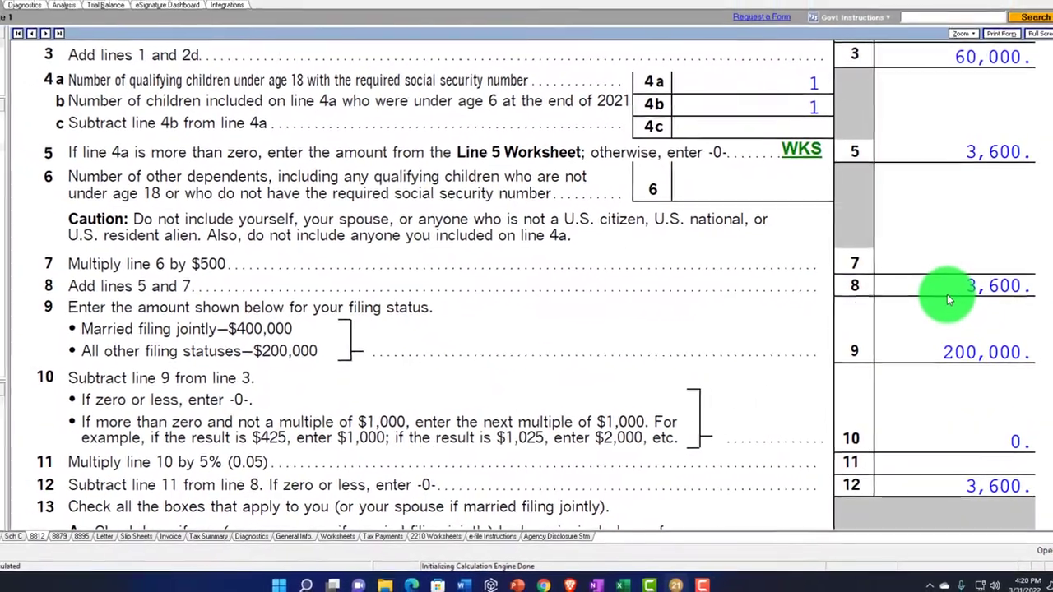
scroll(948, 295, "down", 1)
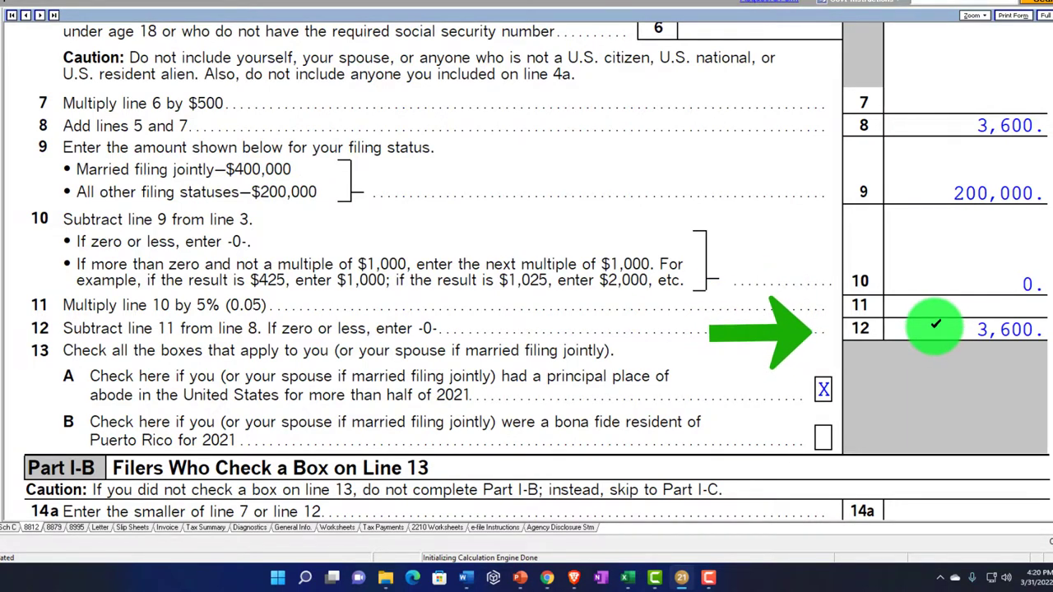
scroll(935, 326, "down", 5)
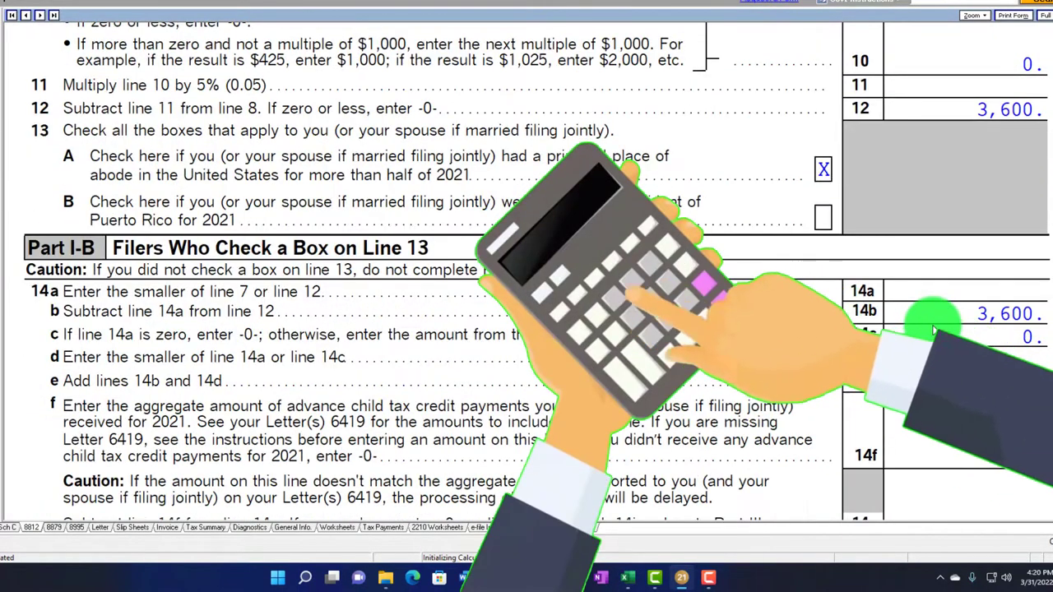
scroll(935, 329, "down", 2)
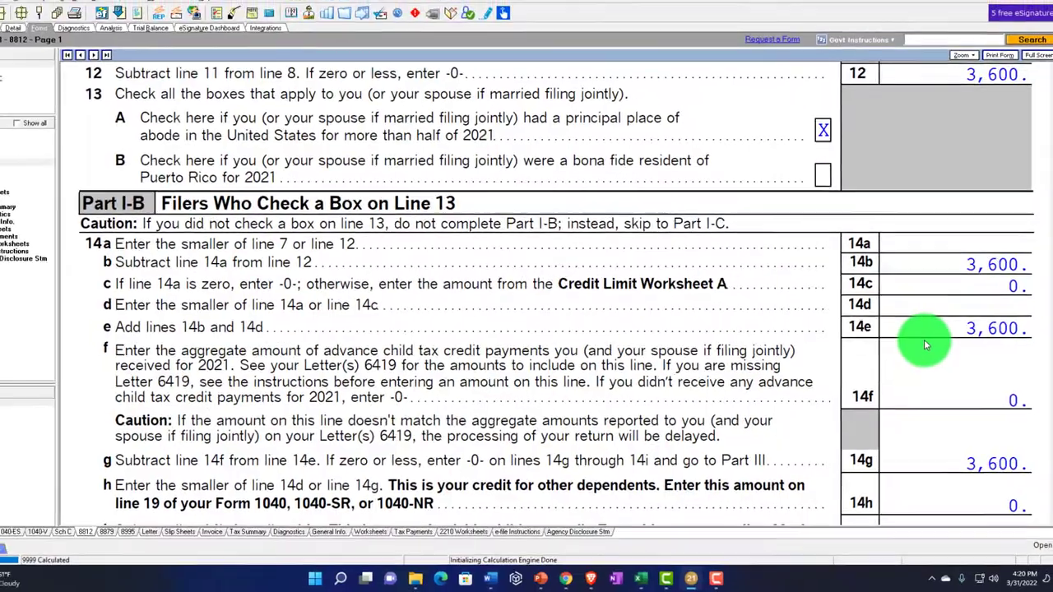
scroll(925, 338, "down", 2)
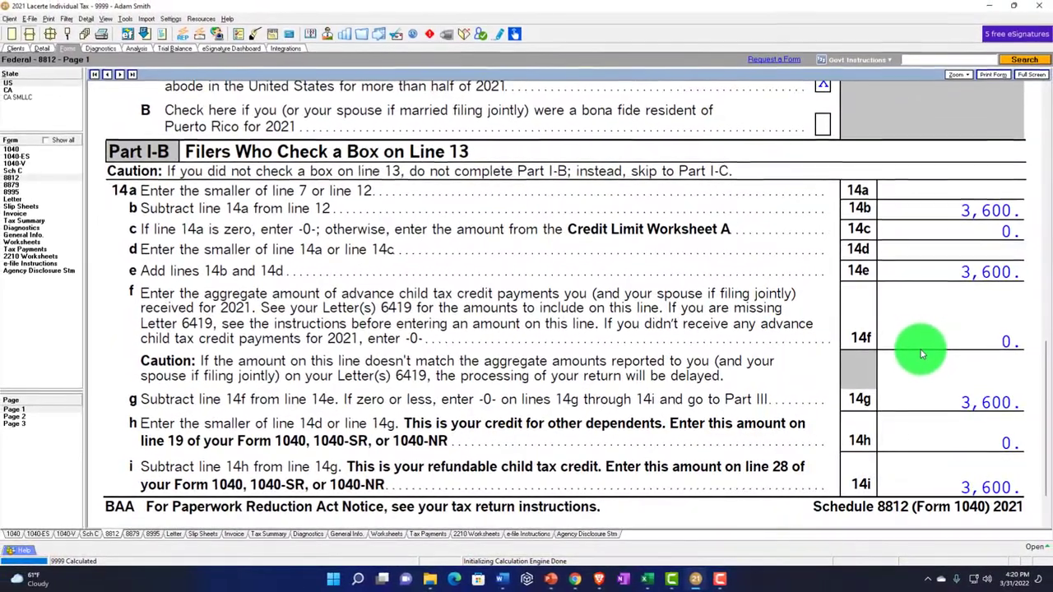
From line 14f, enter a 1,800 advance child tax credit payment and 1 qualifying child for the taxpayer, and return to the forms
double_click(924, 349)
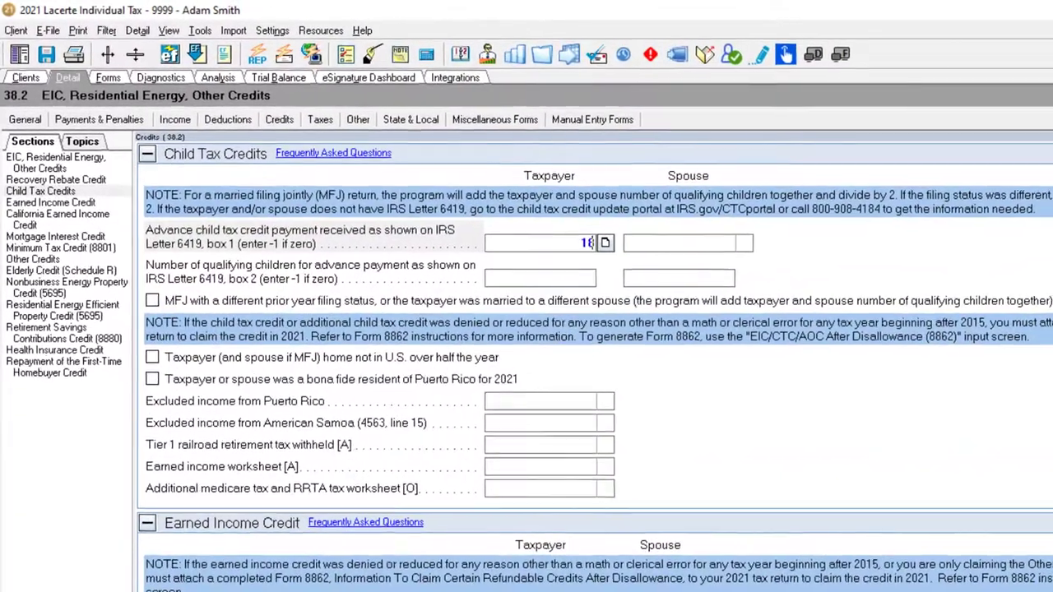
type("1,8")
type("00")
key("Tab")
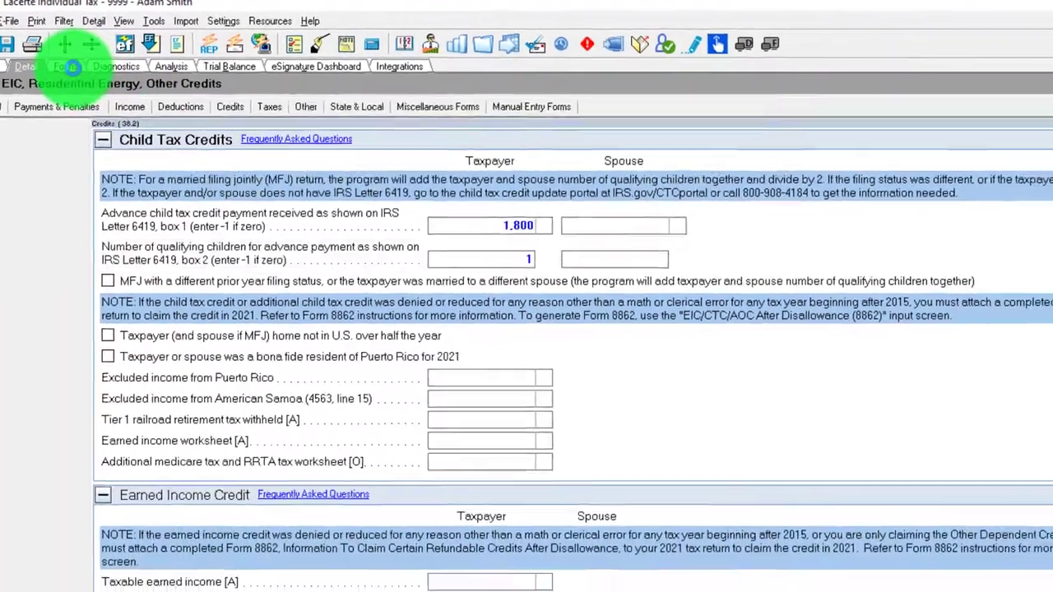
left_click(114, 83)
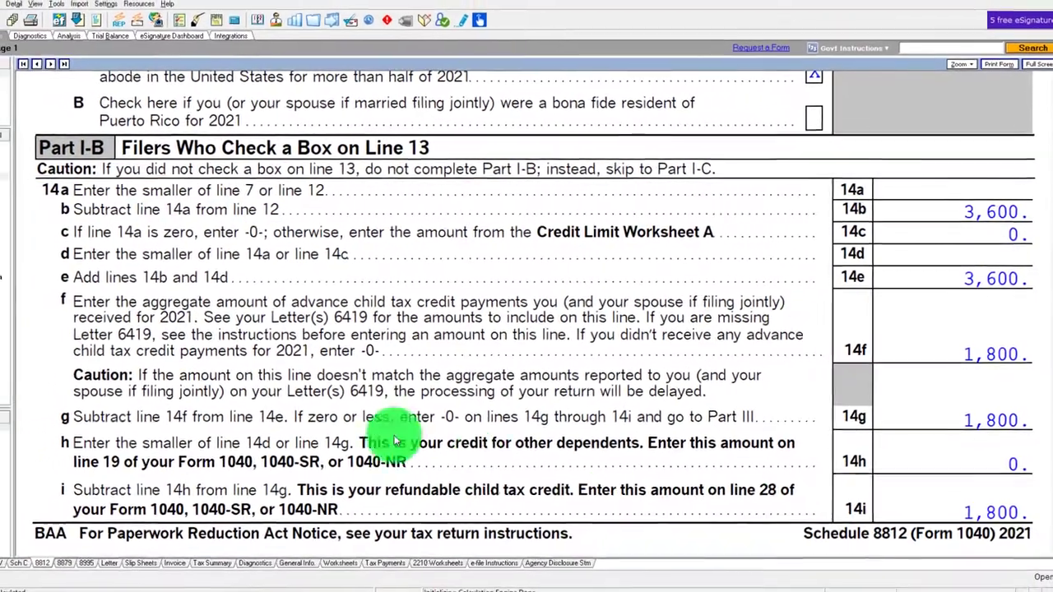
Open Form 1040 page 2 and check the refundable child tax credit on line 28
left_click(6, 151)
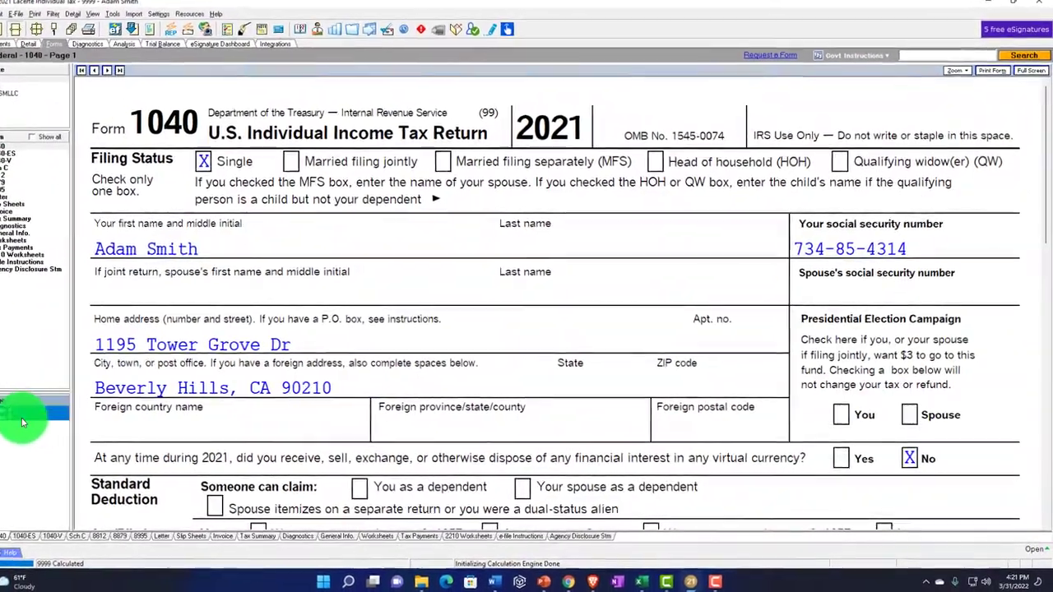
left_click(13, 417)
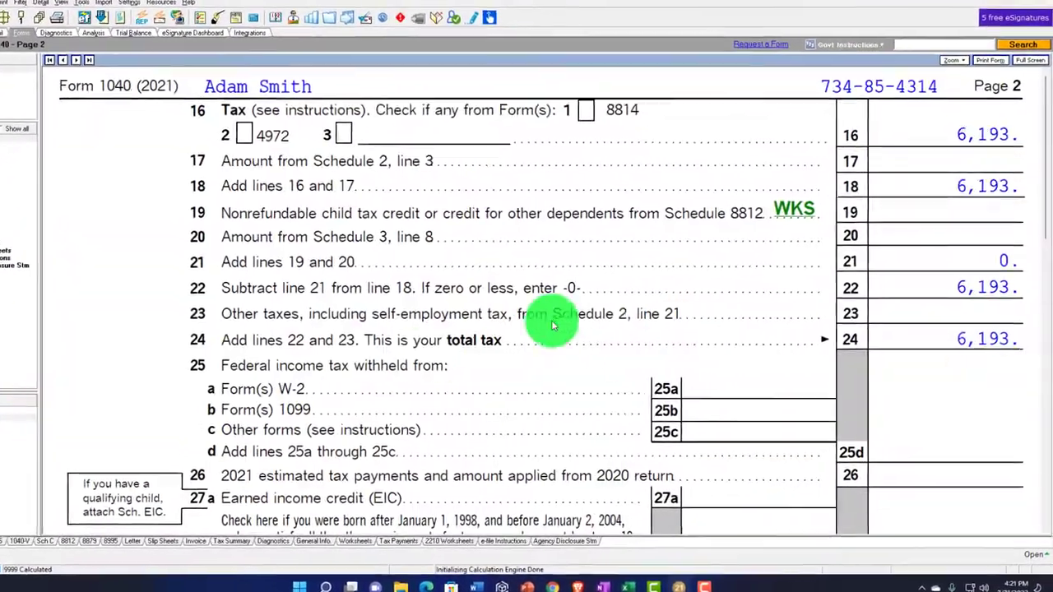
scroll(827, 224, "down", 8)
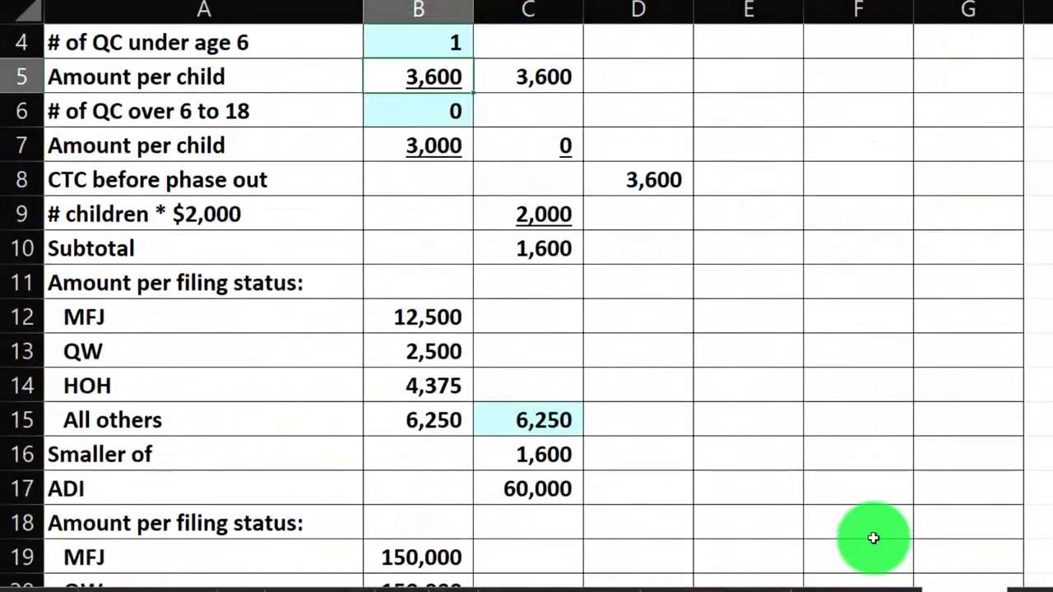
Examine the child tax credit calculation on Excel's F8812 CTC DC sheet, from qualifying children through phase-outs and advance payments
scroll(870, 541, "up", 1)
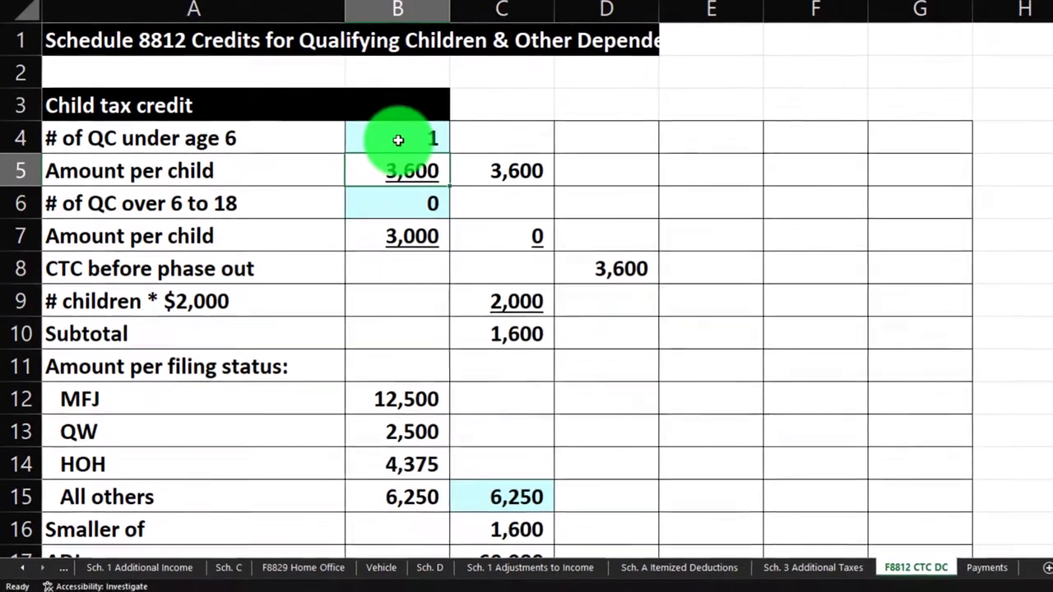
left_click(405, 142)
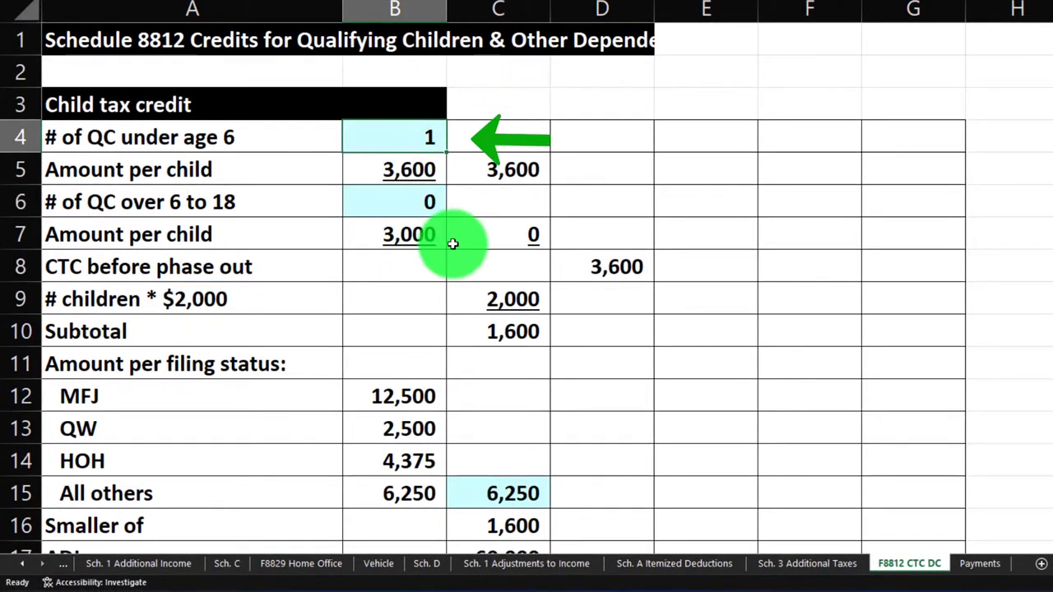
scroll(452, 244, "down", 2)
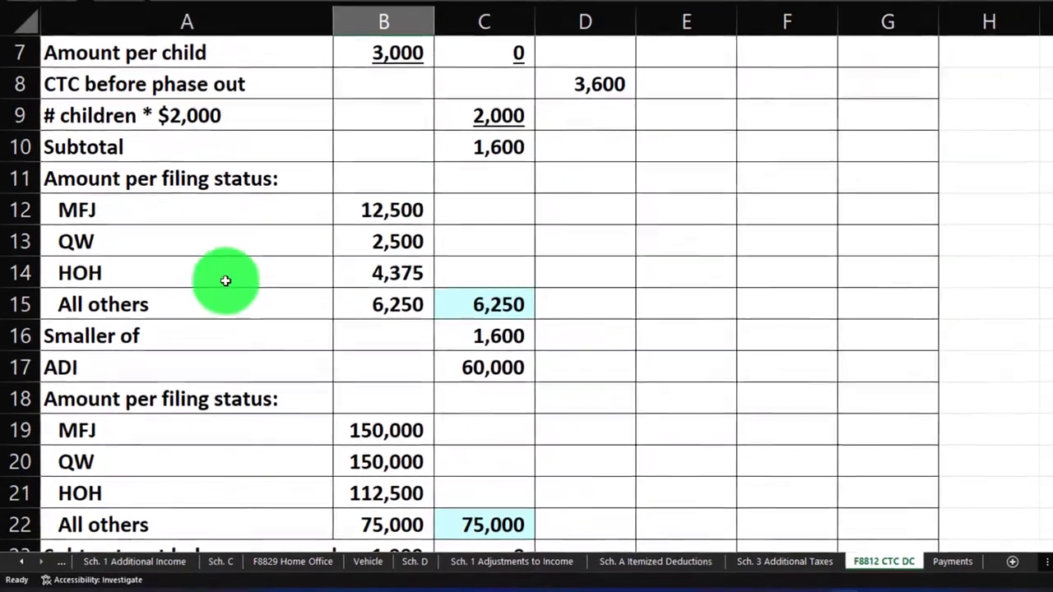
left_click(473, 309)
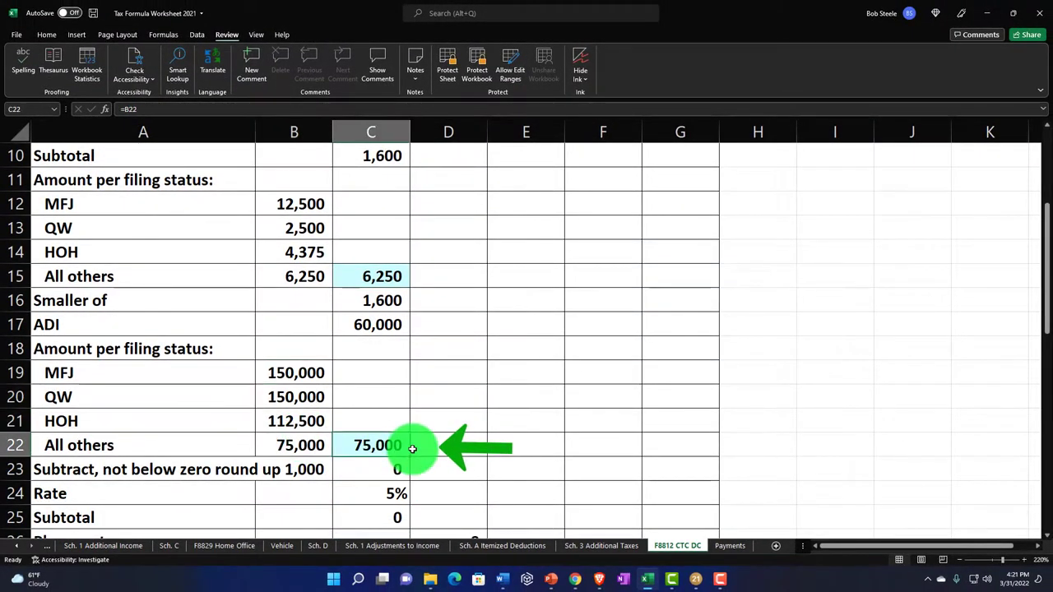
scroll(414, 449, "down", 2)
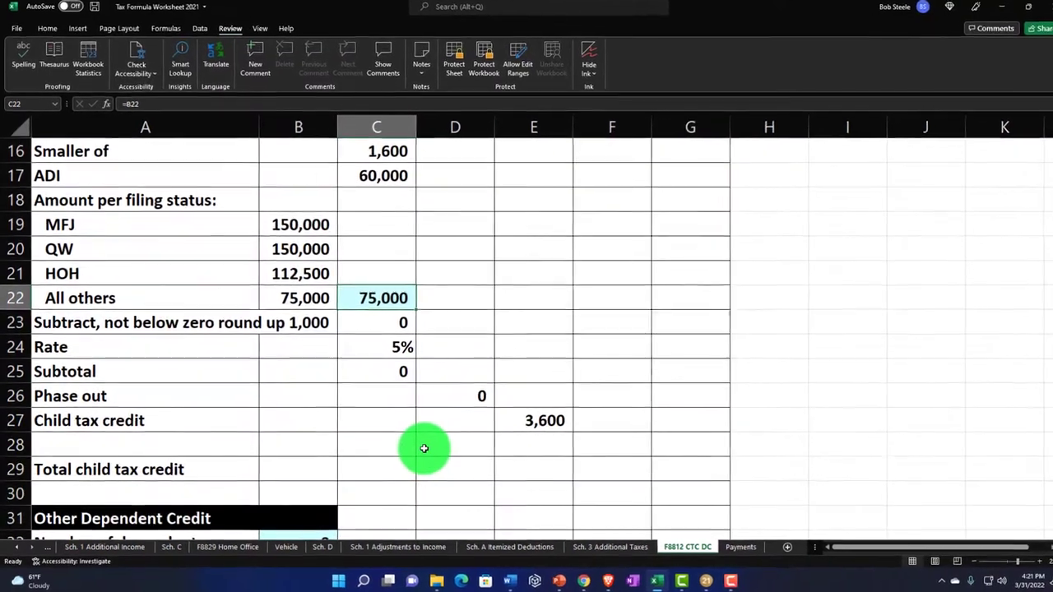
scroll(449, 448, "down", 5)
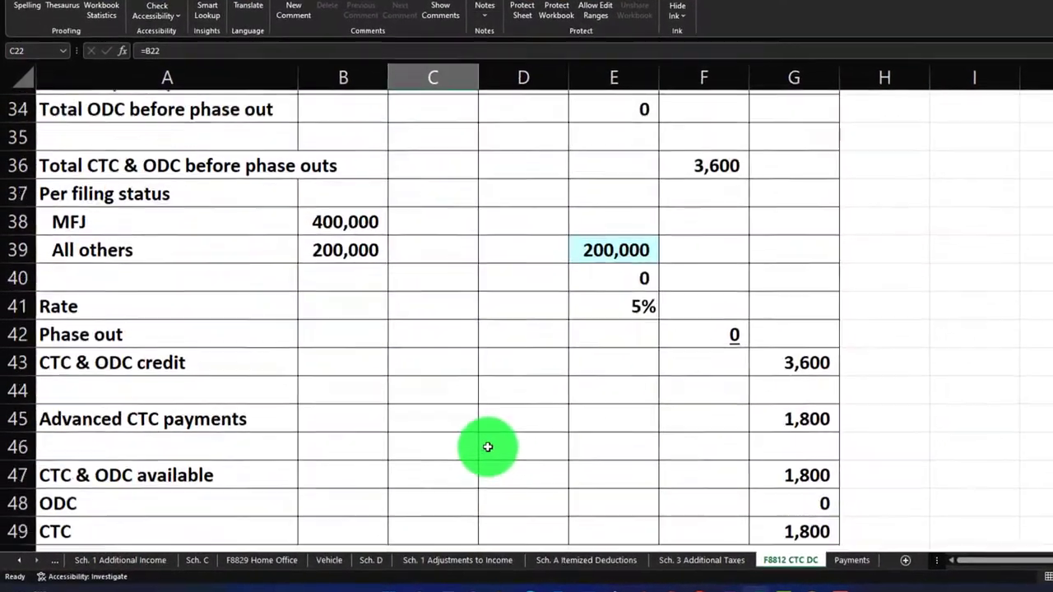
scroll(488, 447, "down", 2)
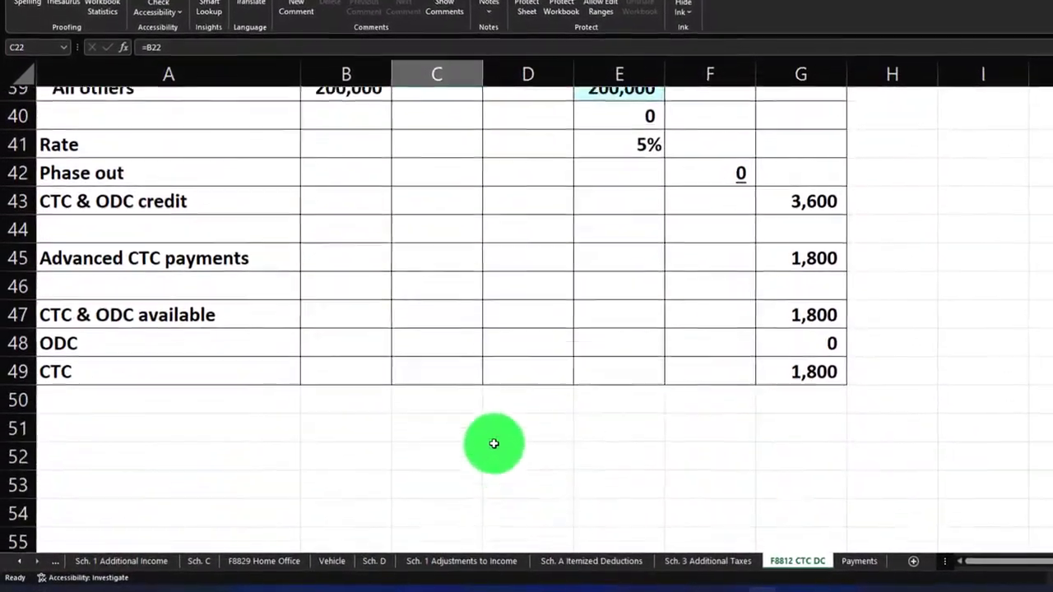
left_click(783, 301)
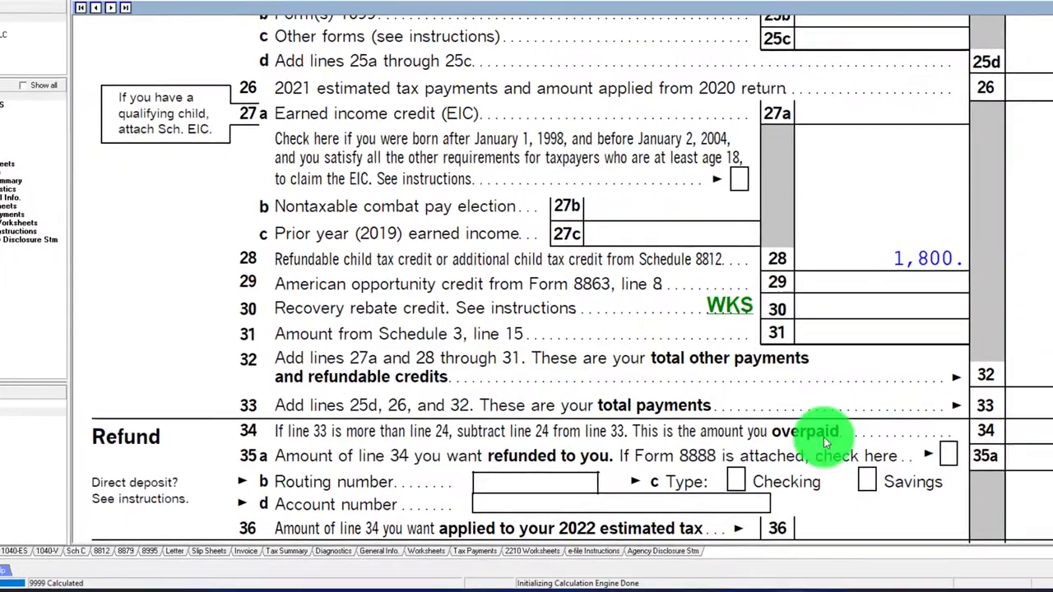
Set the estimated tax penalty in cell D18 of the Tax Formula F1040 sheet to 79
scroll(799, 486, "down", 3)
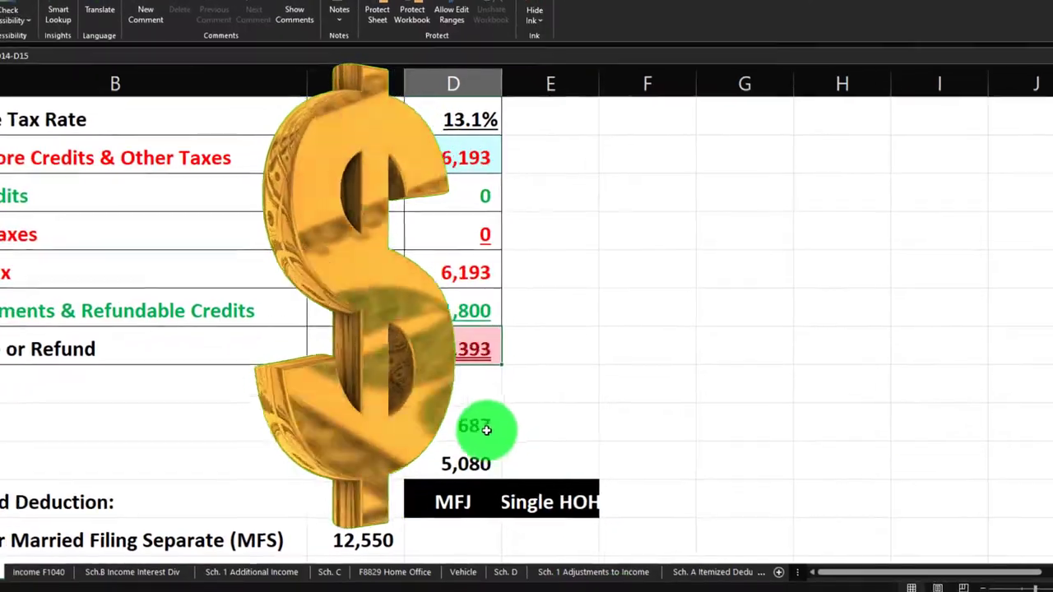
type("79")
key("Return")
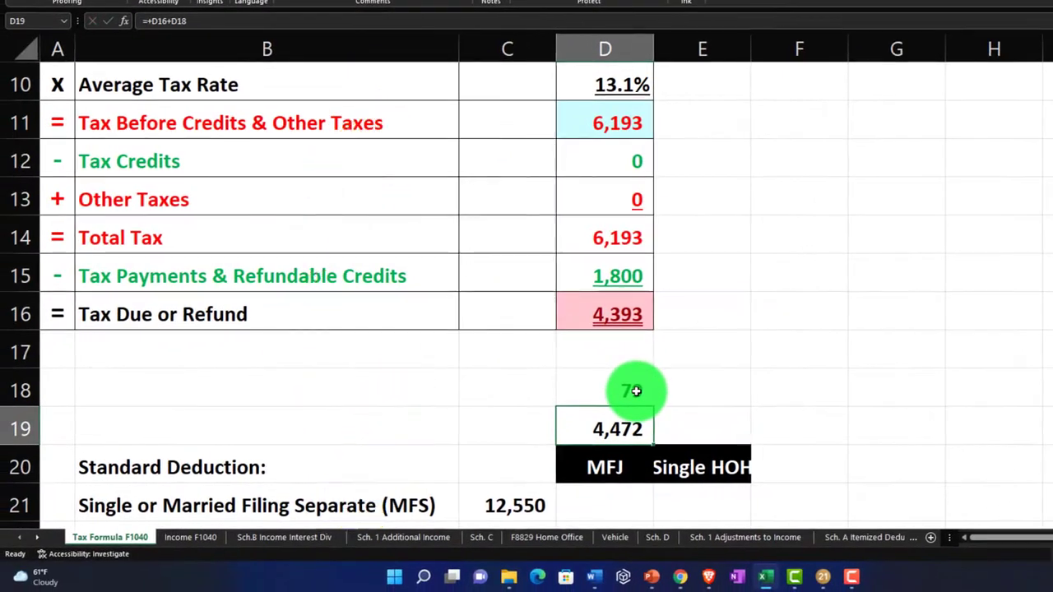
Switch to Lacerte, compare the amount owed and penalty lines of Form 1040, and reopen Schedule 8812
left_click(808, 573)
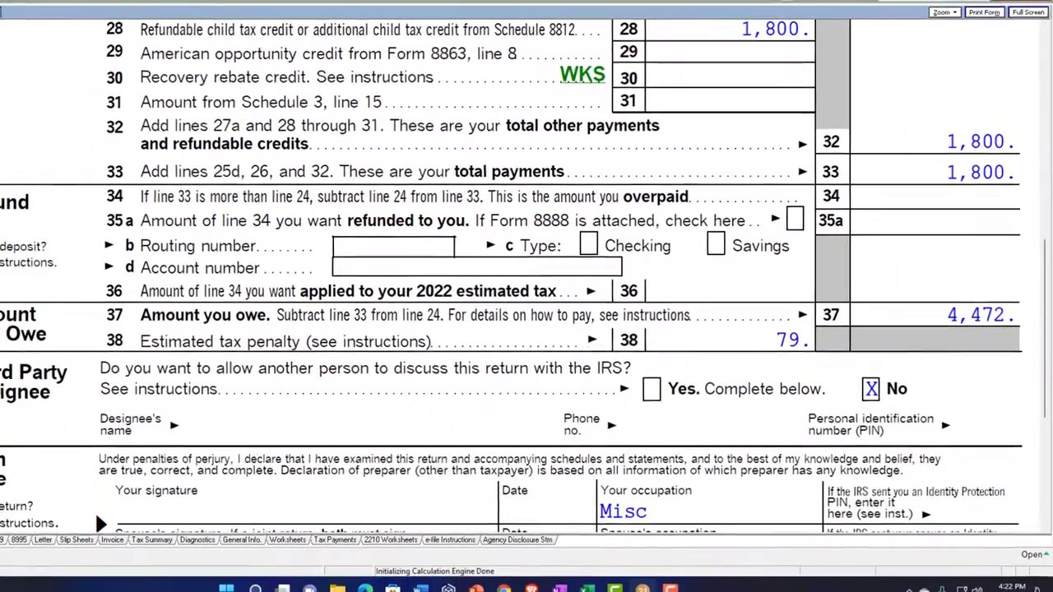
left_click(294, 249)
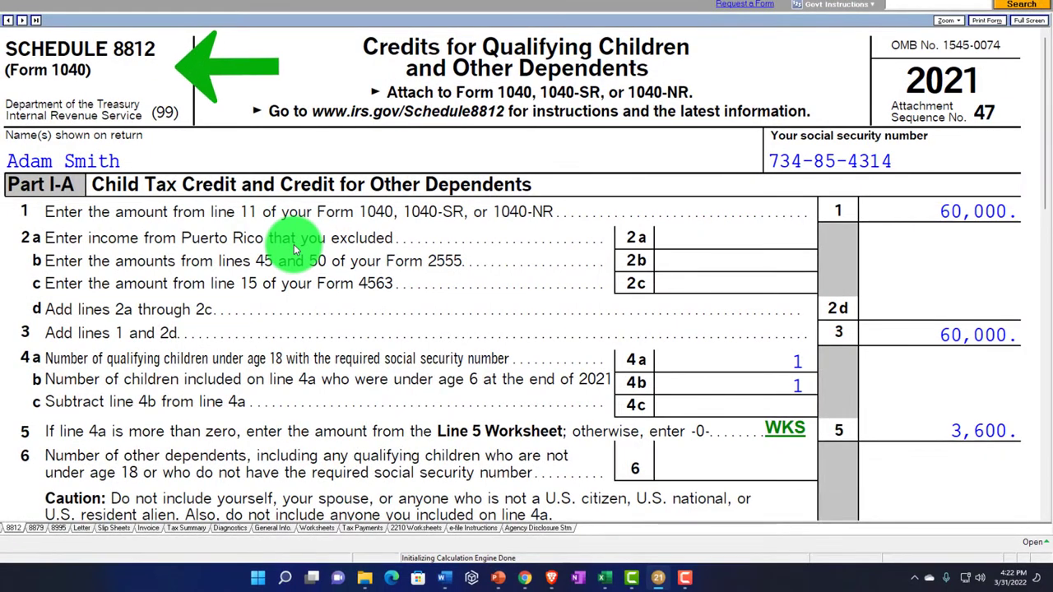
Set the W-2 wages to 90,000 in the Lacerte income details
scroll(295, 249, "down", 3)
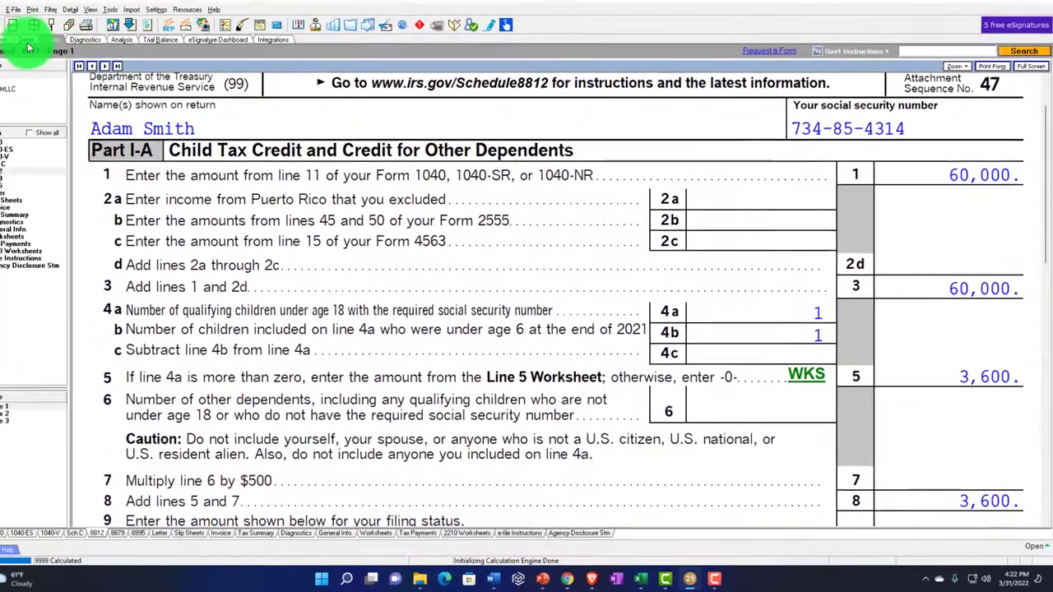
left_click(39, 48)
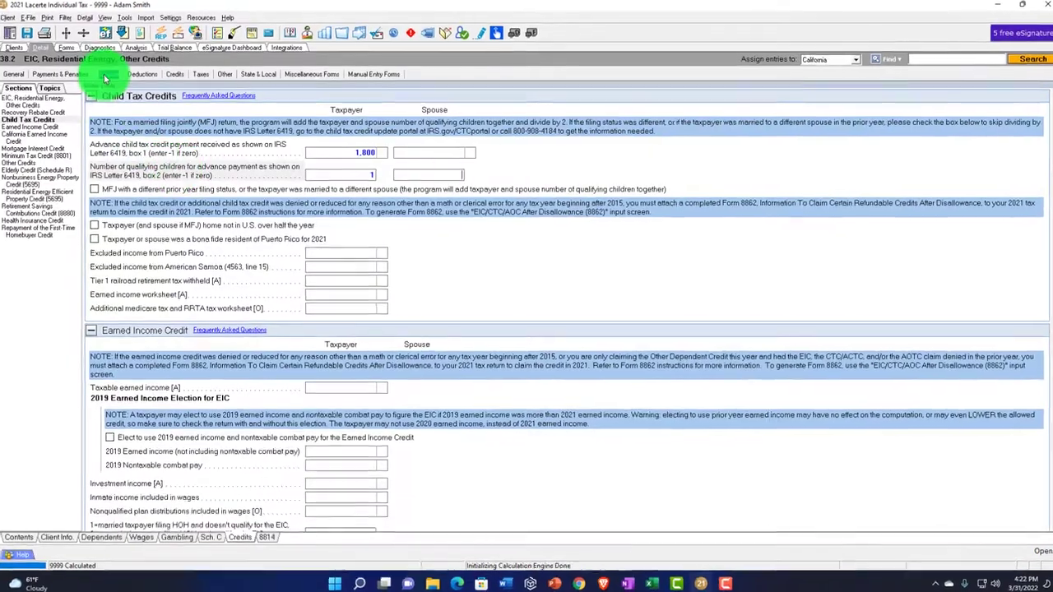
left_click(90, 60)
left_click(247, 198)
left_click(585, 142)
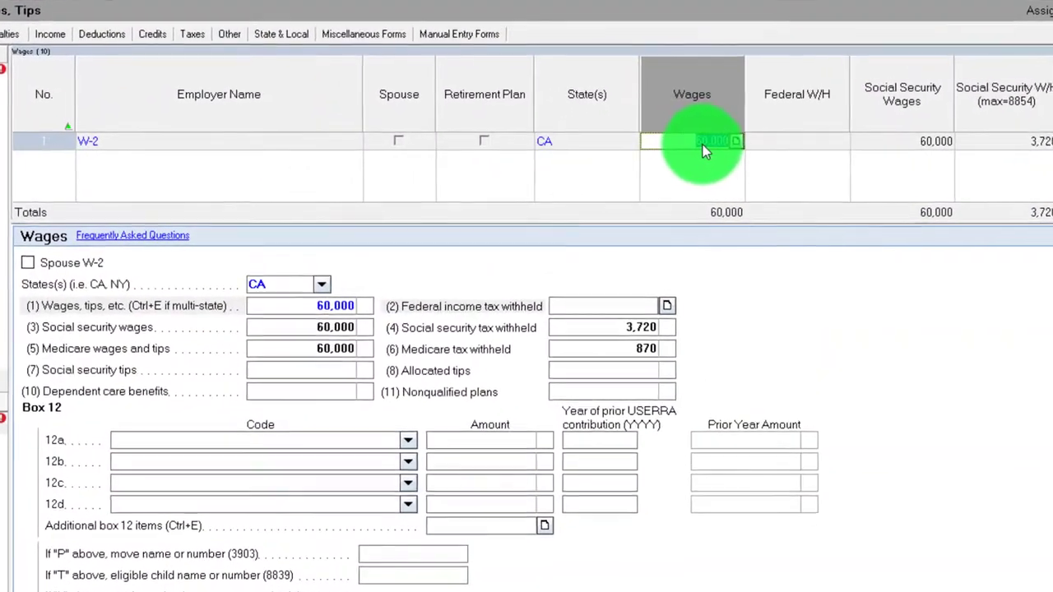
type("9")
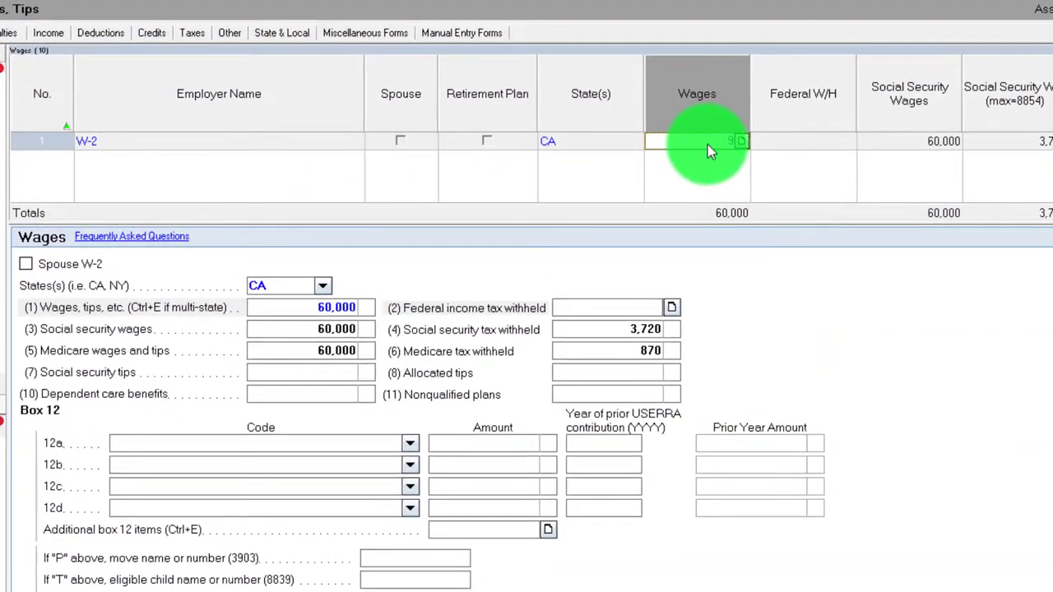
type("0,000")
key("Tab")
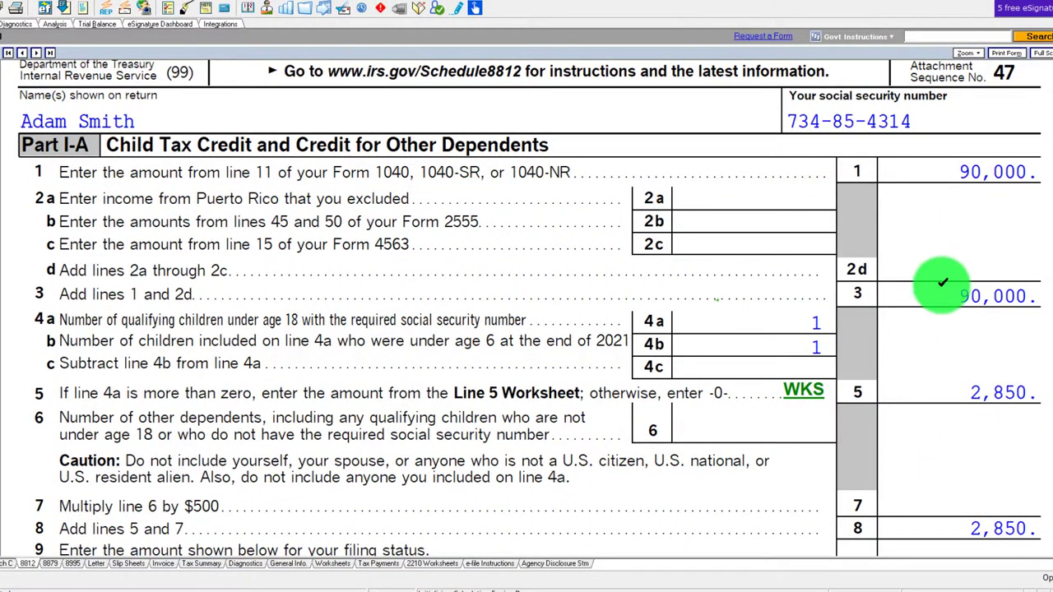
Check the Line 5 Worksheet and follow Schedule 8812 down to the Part I-B lines, including advance payments on line 14f
left_click(792, 393)
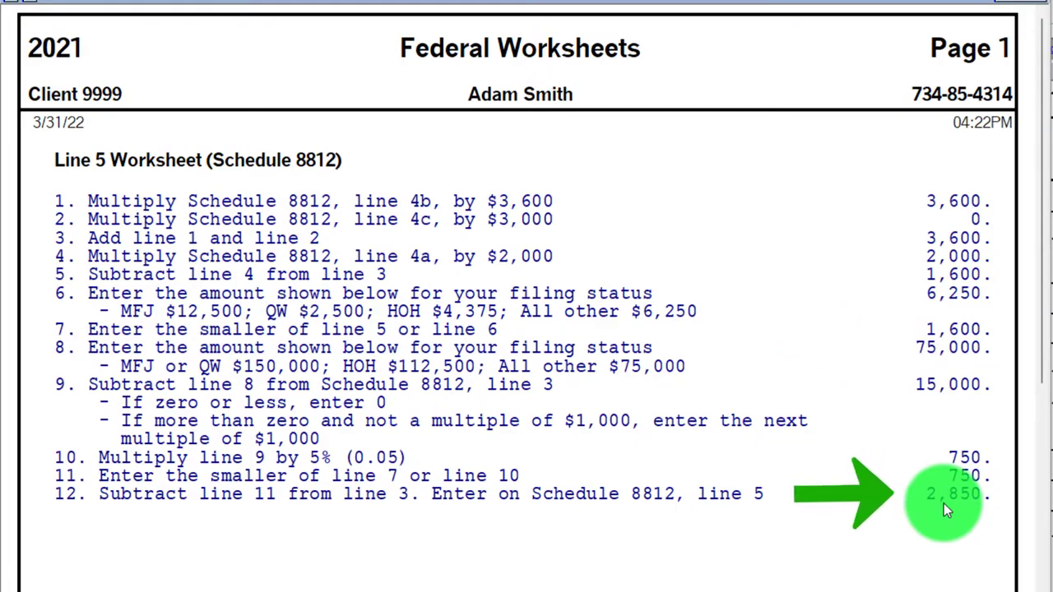
left_click(1033, 4)
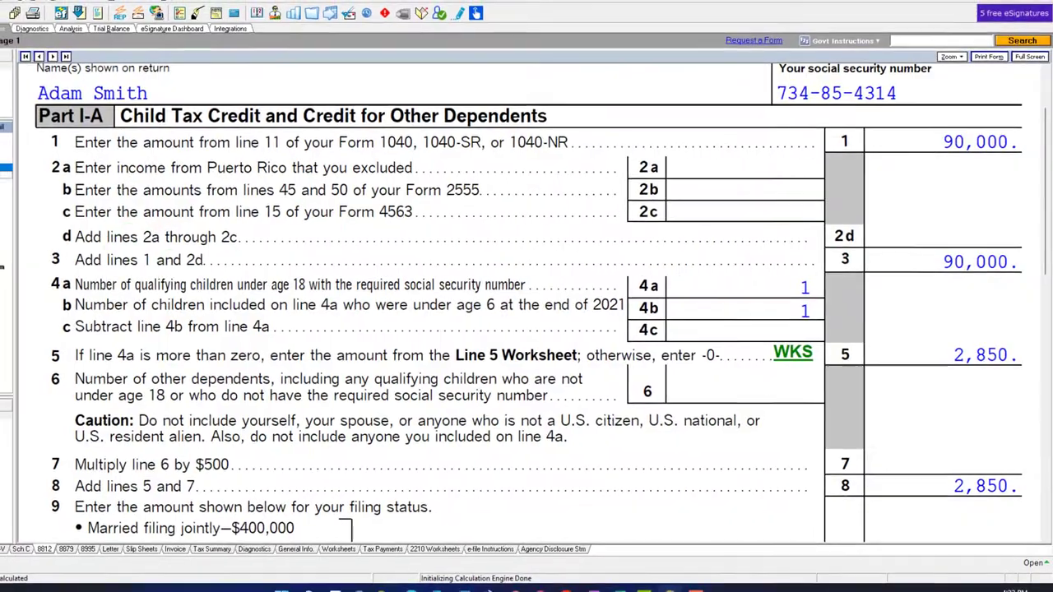
left_click(4, 156)
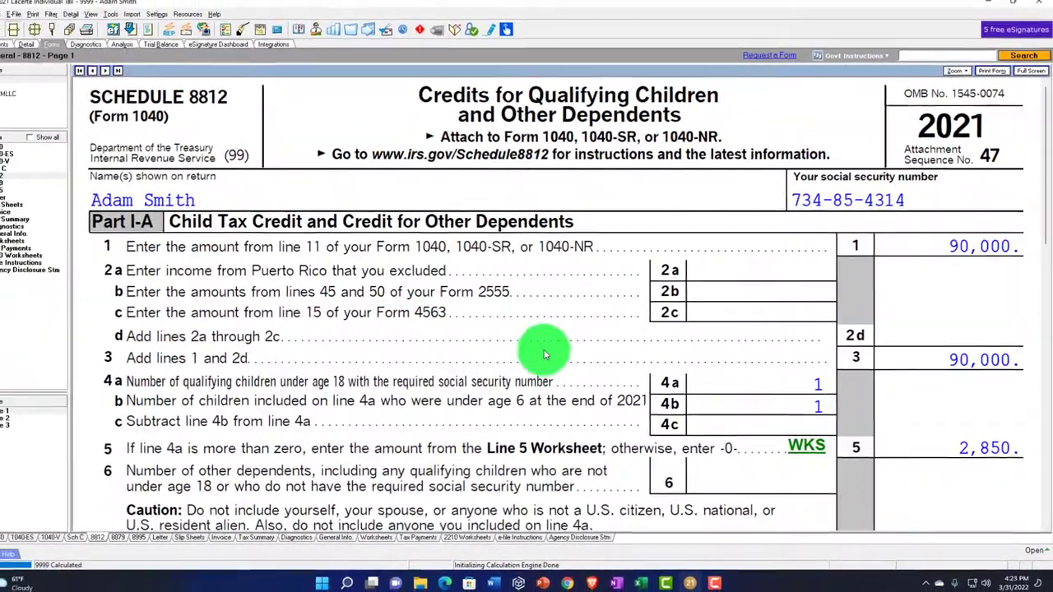
scroll(546, 348, "down", 5)
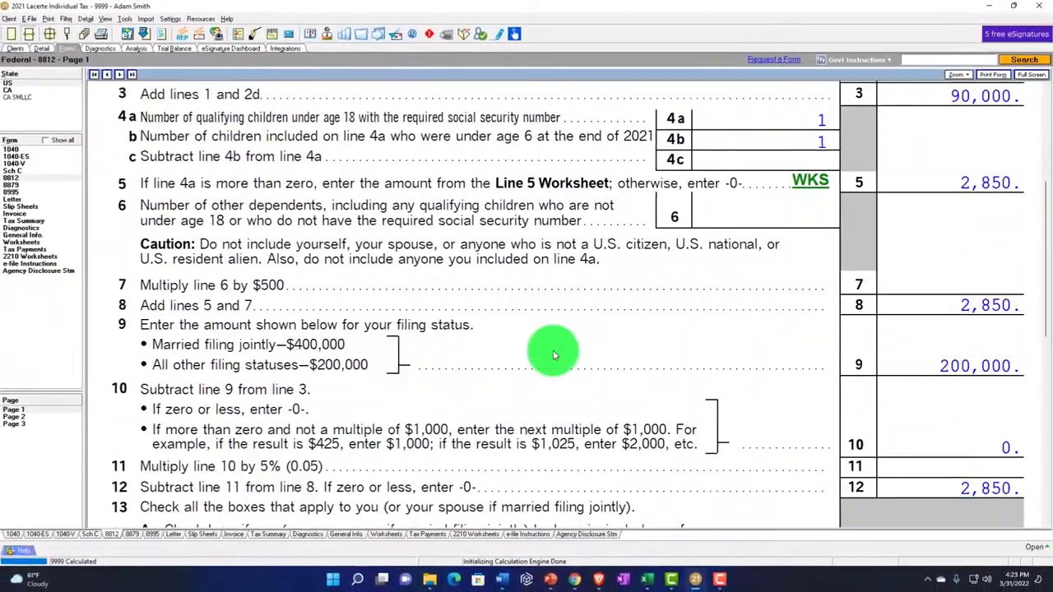
scroll(553, 355, "down", 4)
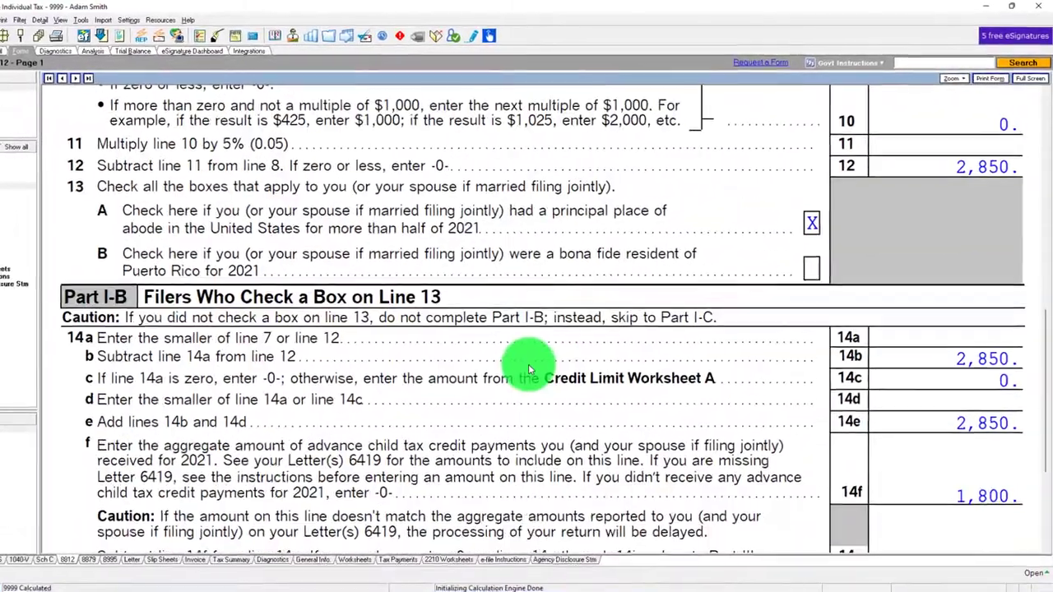
scroll(530, 368, "down", 2)
left_click(920, 486)
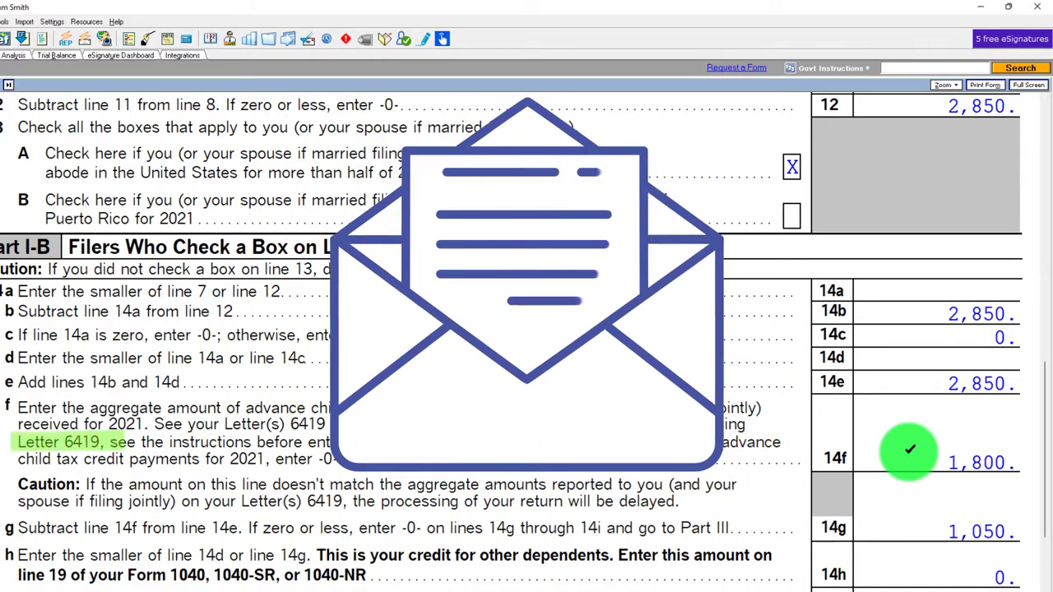
scroll(909, 448, "down", 3)
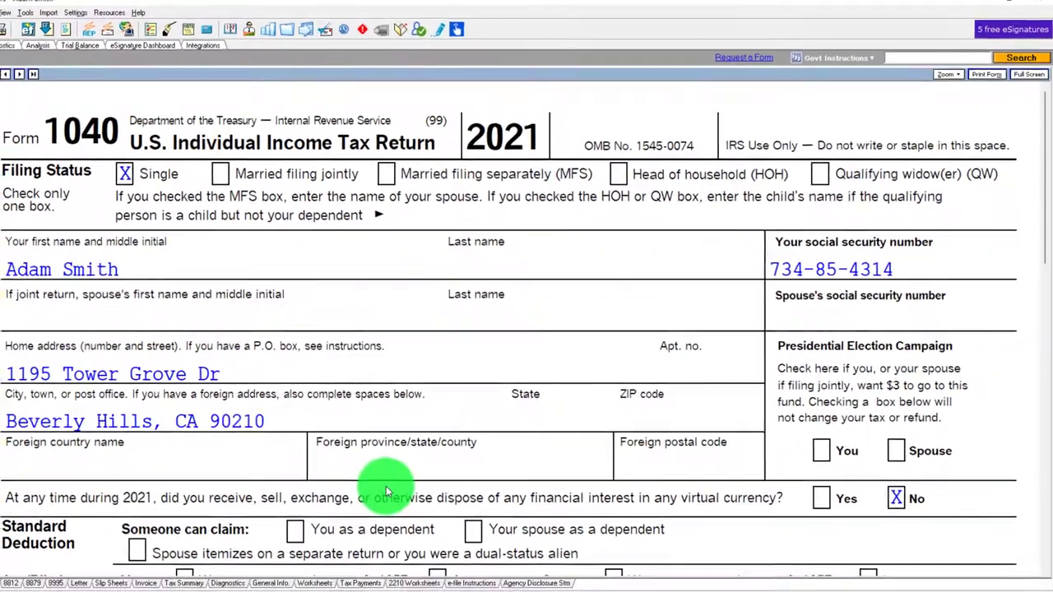
Review Form 1040 from the income lines on page 1 through the credits and payments on page 2
scroll(394, 482, "down", 5)
scroll(398, 479, "down", 8)
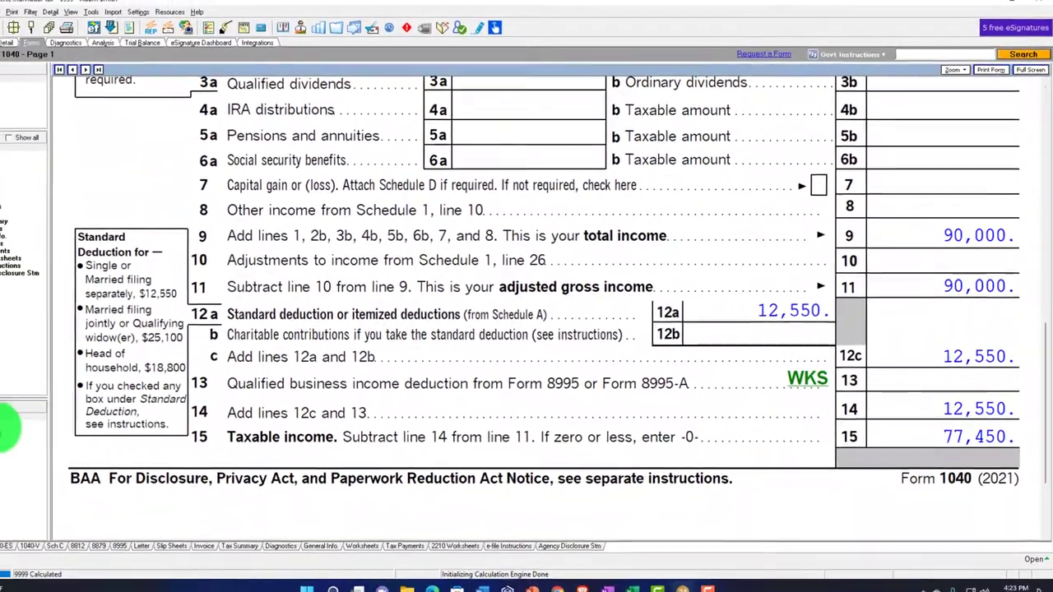
scroll(453, 355, "down", 5)
scroll(706, 284, "down", 6)
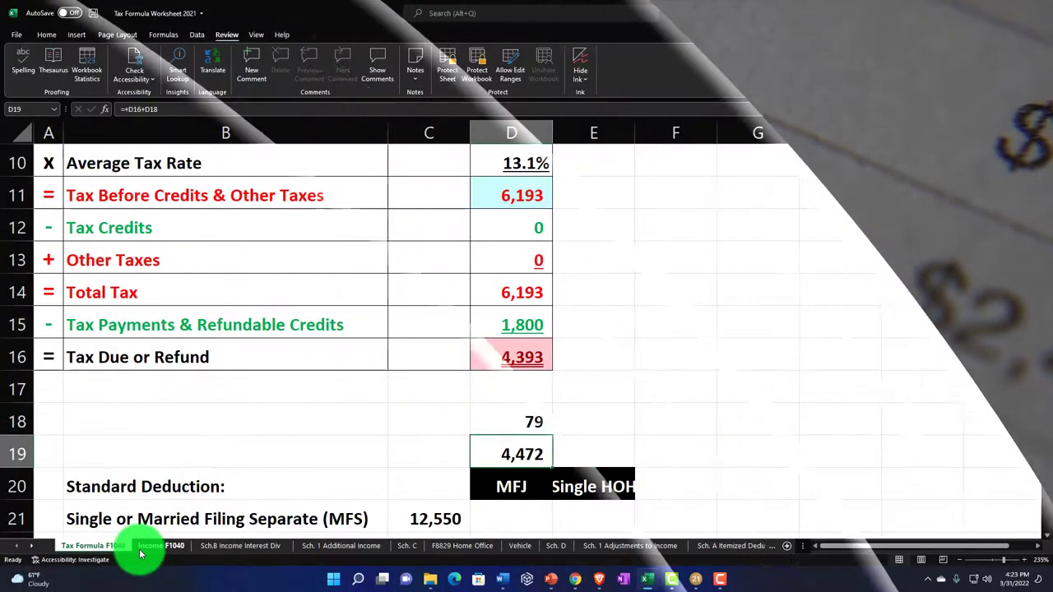
Switch to Excel and set the Employer 1 W-2 income in cell B2 of the Income F1040 sheet to 90000
left_click(144, 552)
left_click(326, 195)
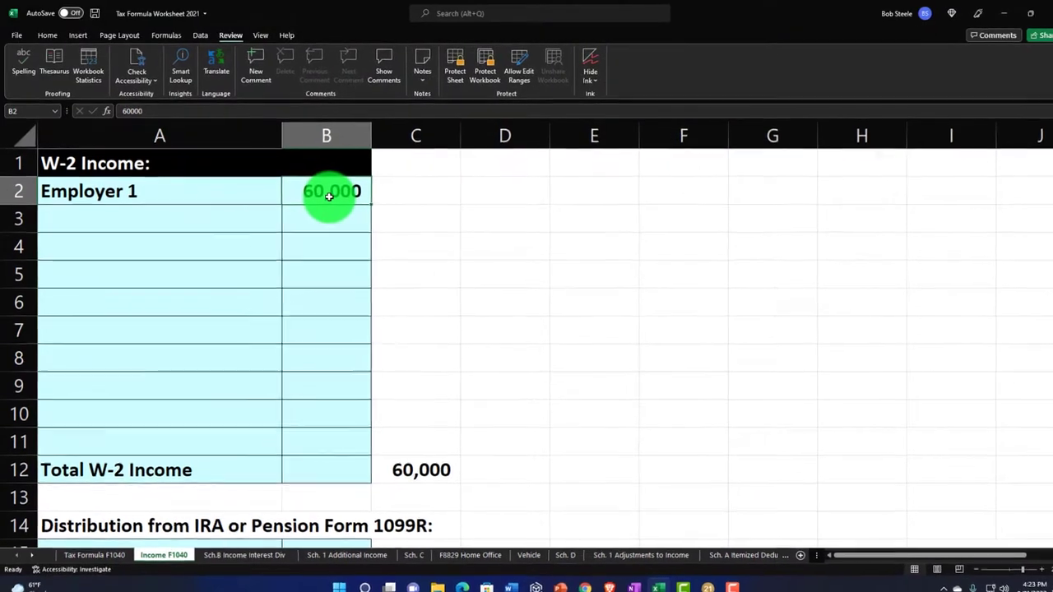
type("90000")
key("Return")
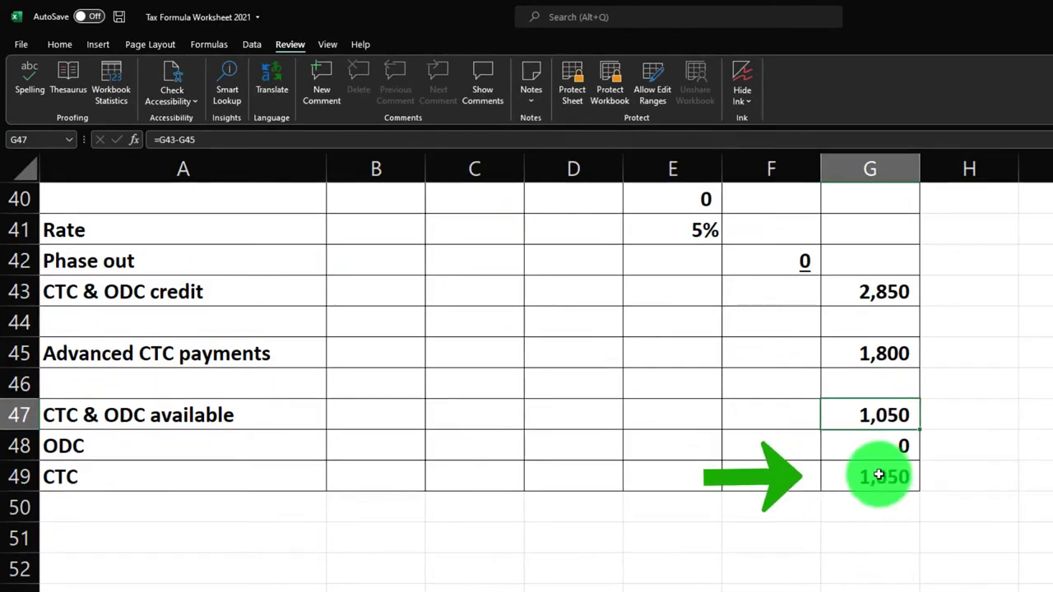
Compare the child tax credit on the F8812 CTC DC and Tax Formula F1040 sheets with line 28 of Form 1040 in Lacerte
scroll(885, 557, "up", 10)
scroll(885, 557, "down", 10)
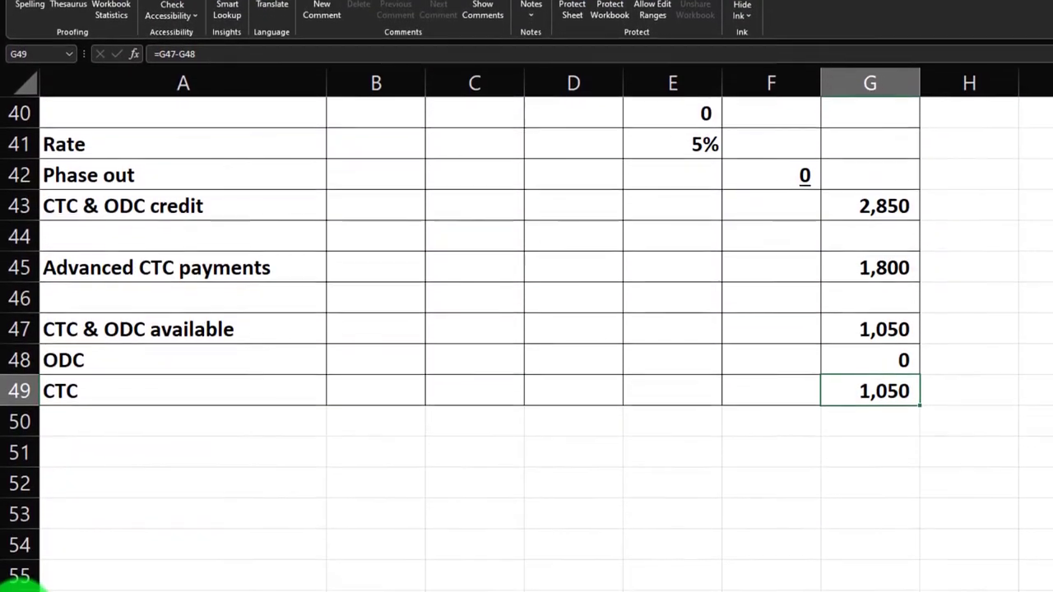
left_click(119, 575)
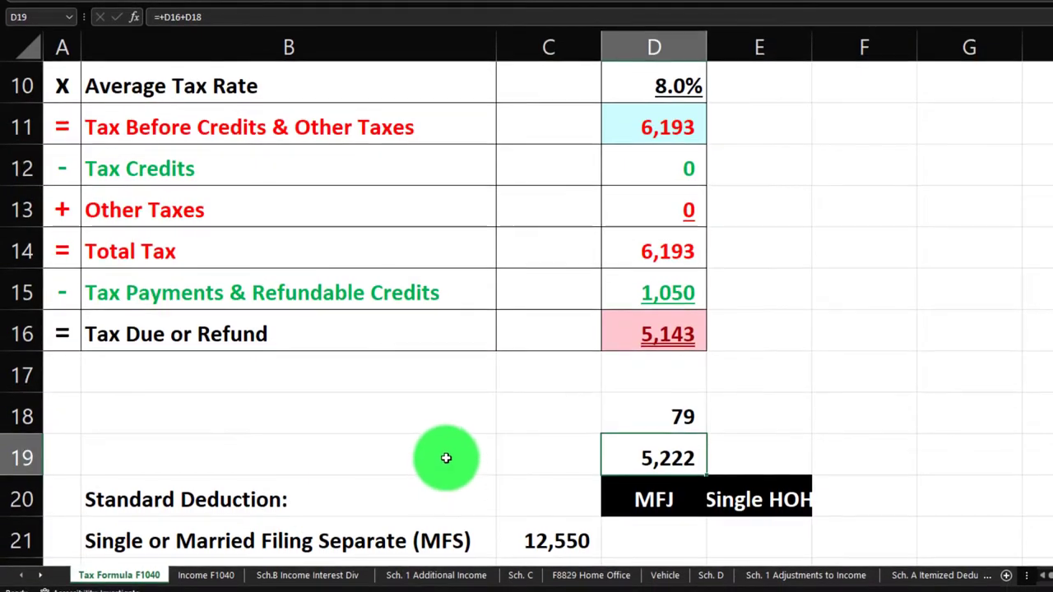
left_click(607, 294)
scroll(395, 395, "up", 2)
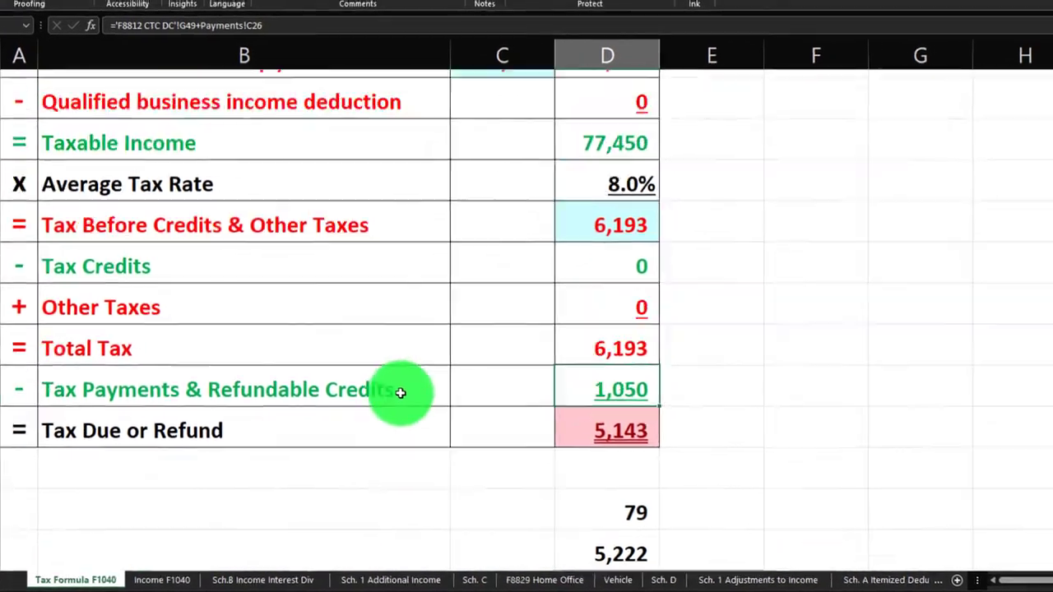
scroll(370, 397, "up", 1)
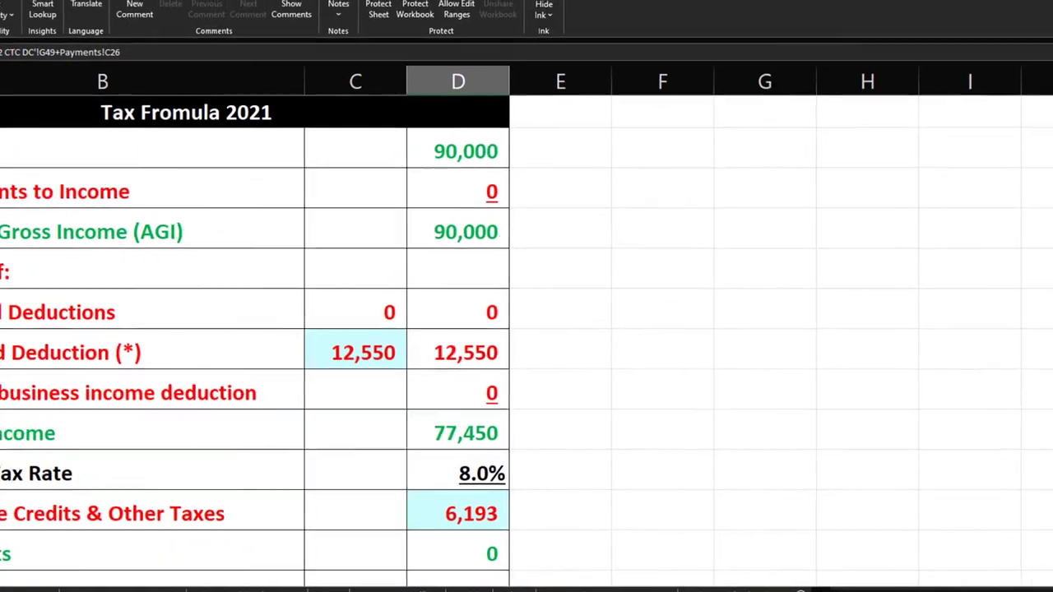
mouse_move(801, 588)
left_click(658, 556)
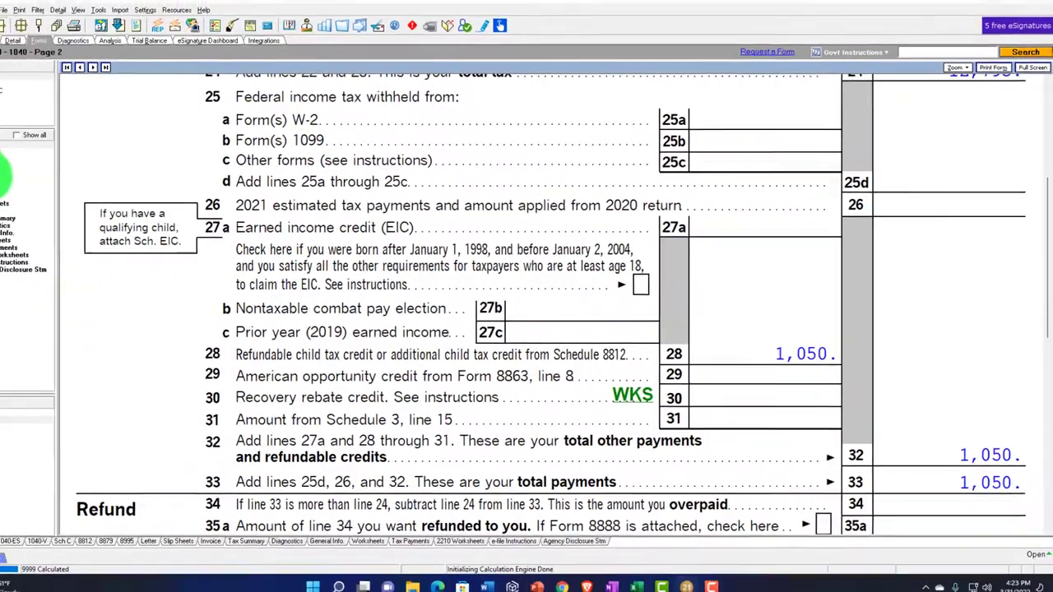
Change the filing status in the client information to Married filing jointly and return to the tax forms
left_click(2, 174)
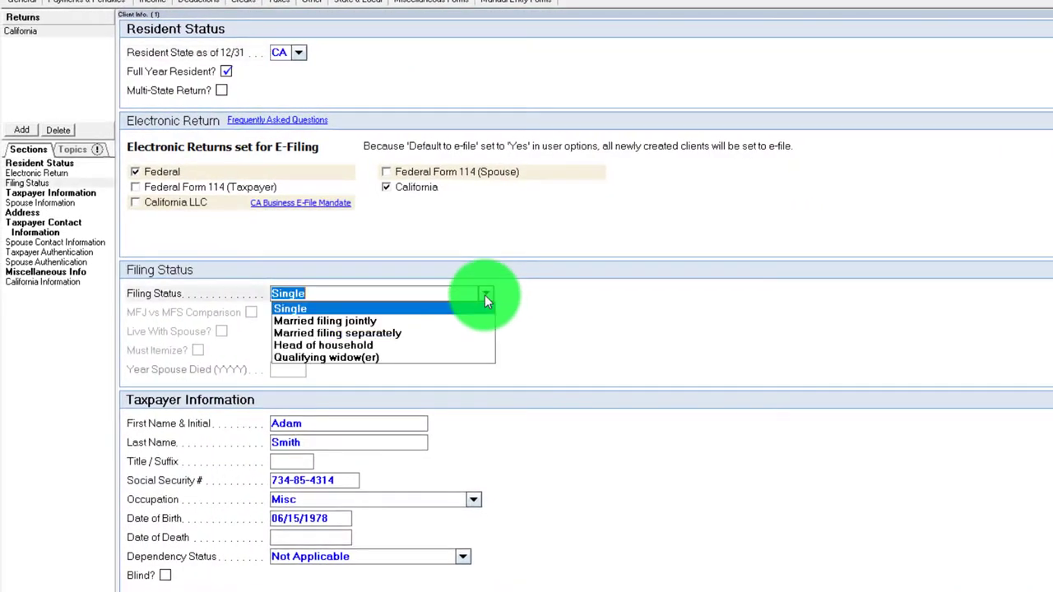
left_click(449, 322)
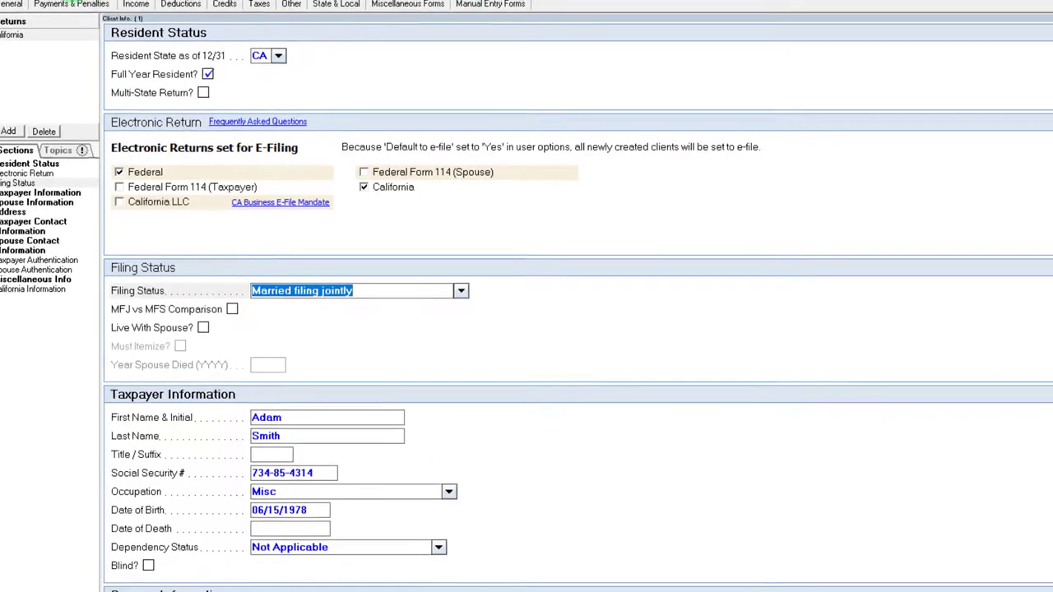
left_click(93, 7)
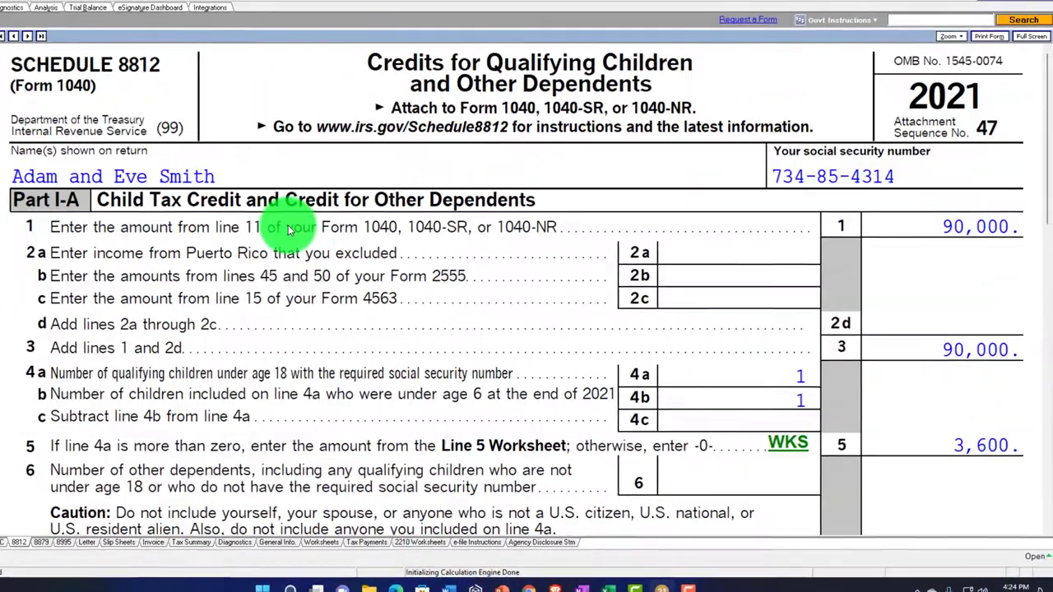
Review Schedule 8812 for the joint return, including the Line 5 Worksheet, the line 9 threshold and lines 14a through 14h
scroll(829, 263, "down", 3)
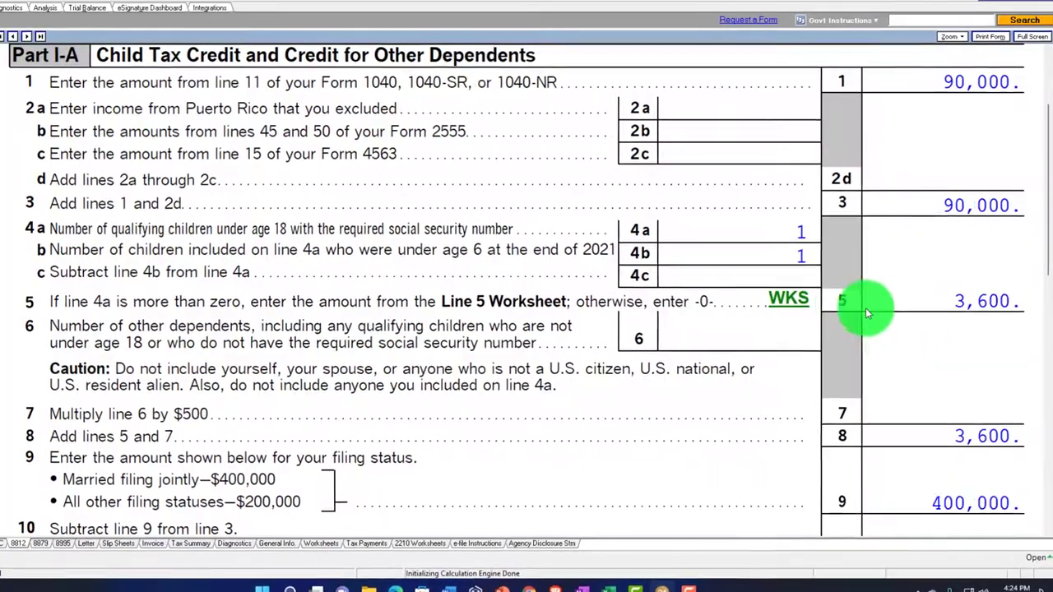
left_click(789, 300)
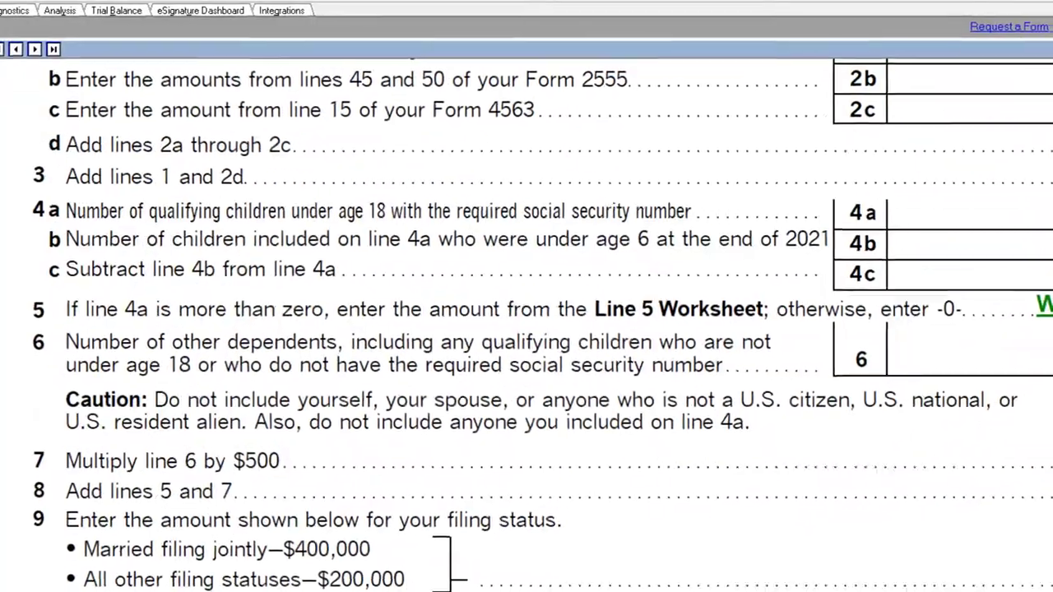
scroll(938, 387, "down", 6)
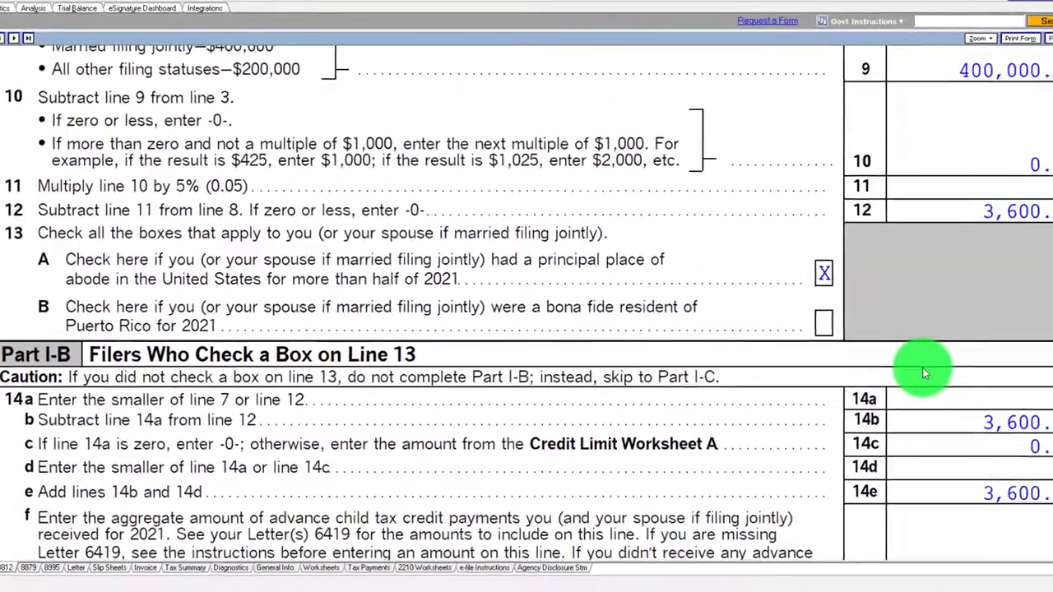
scroll(922, 372, "down", 2)
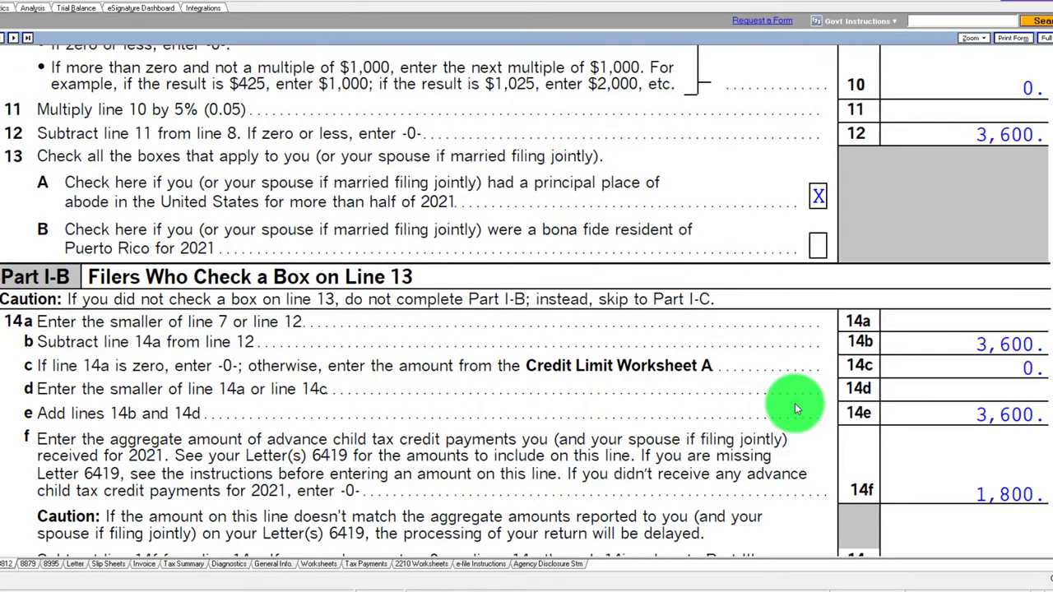
scroll(795, 406, "down", 2)
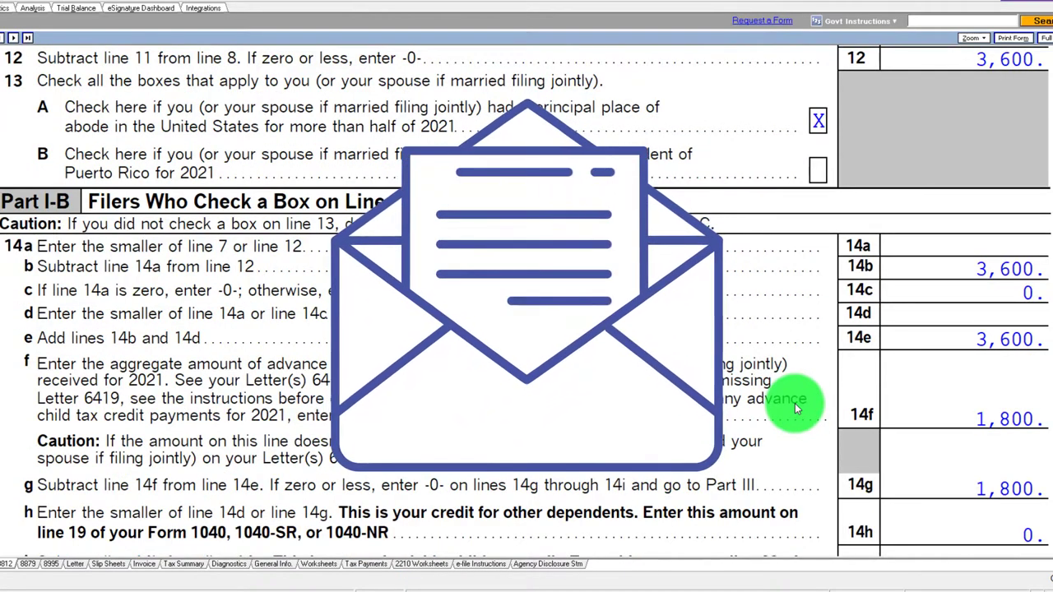
scroll(795, 403, "down", 2)
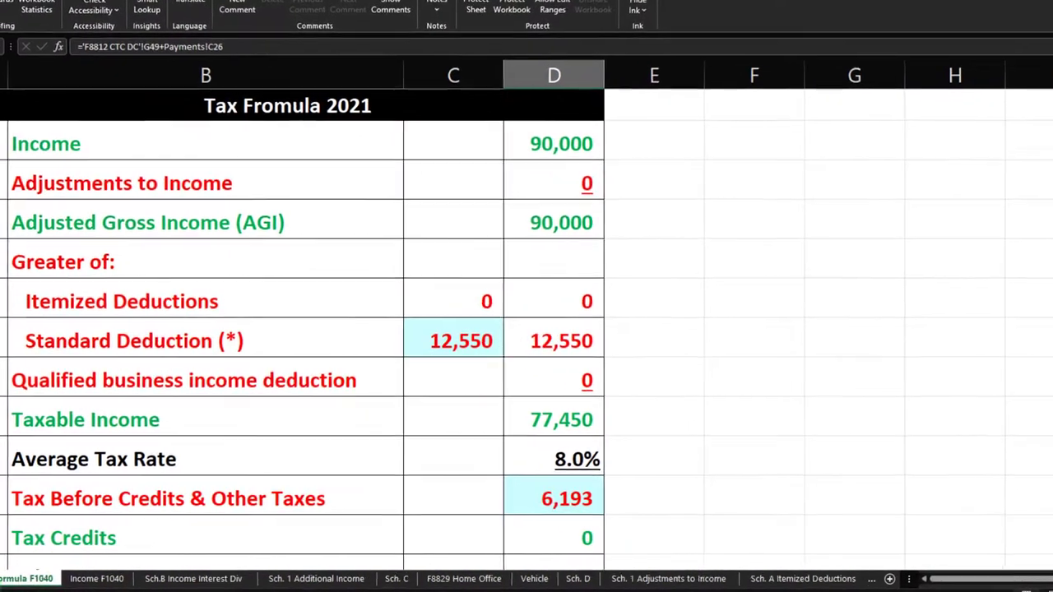
Switch to Excel and link the filing-status amounts in cells C15 and C22 of the F8812 CTC DC sheet to the MFJ figures
left_click(803, 580)
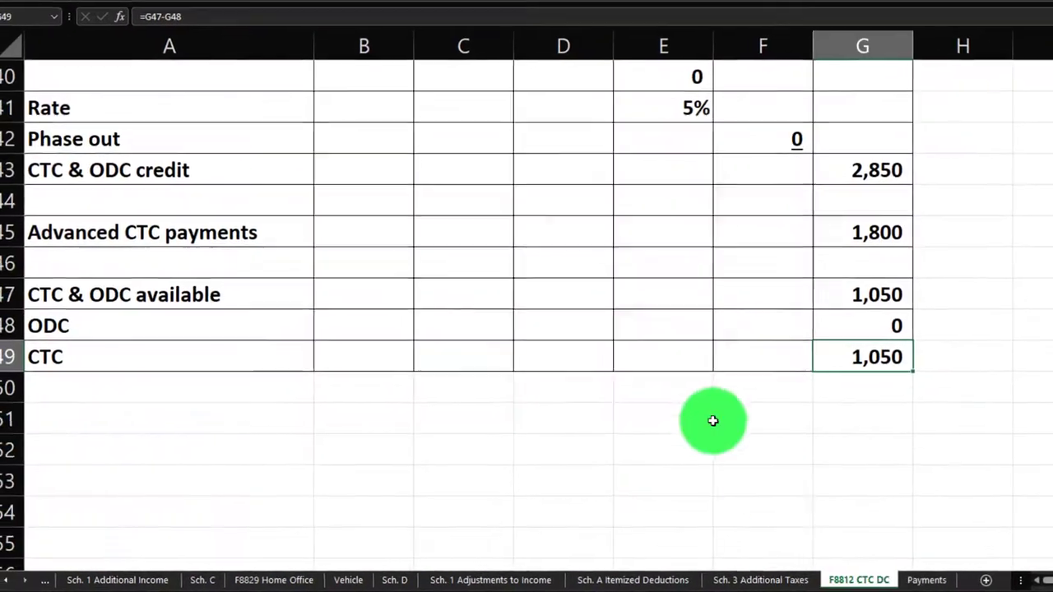
scroll(716, 412, "up", 7)
scroll(726, 407, "up", 6)
scroll(440, 302, "down", 2)
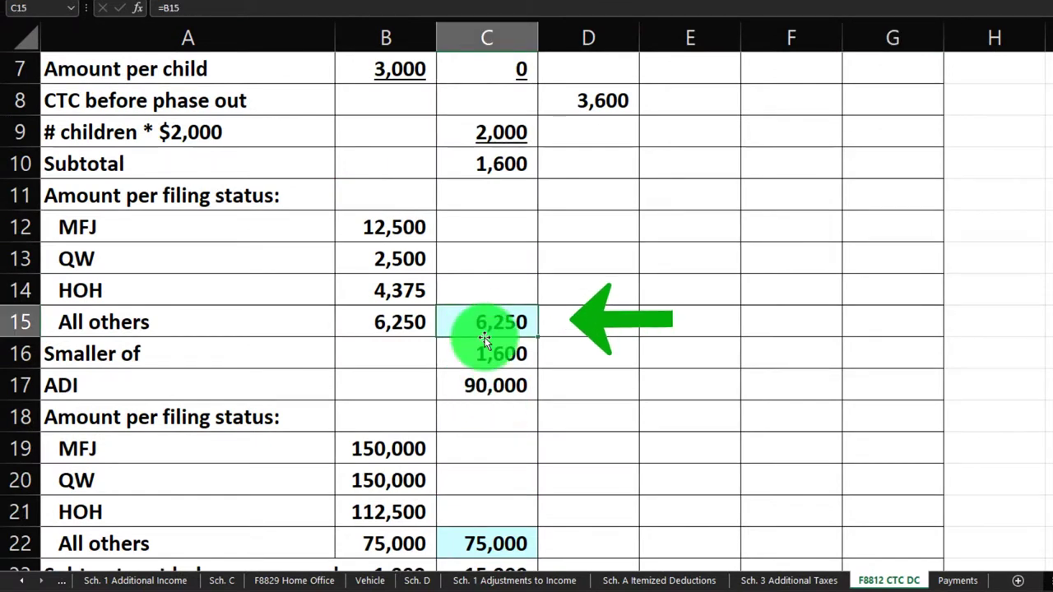
type("=")
key("Left")
key("Up")
key("Up")
key("Up")
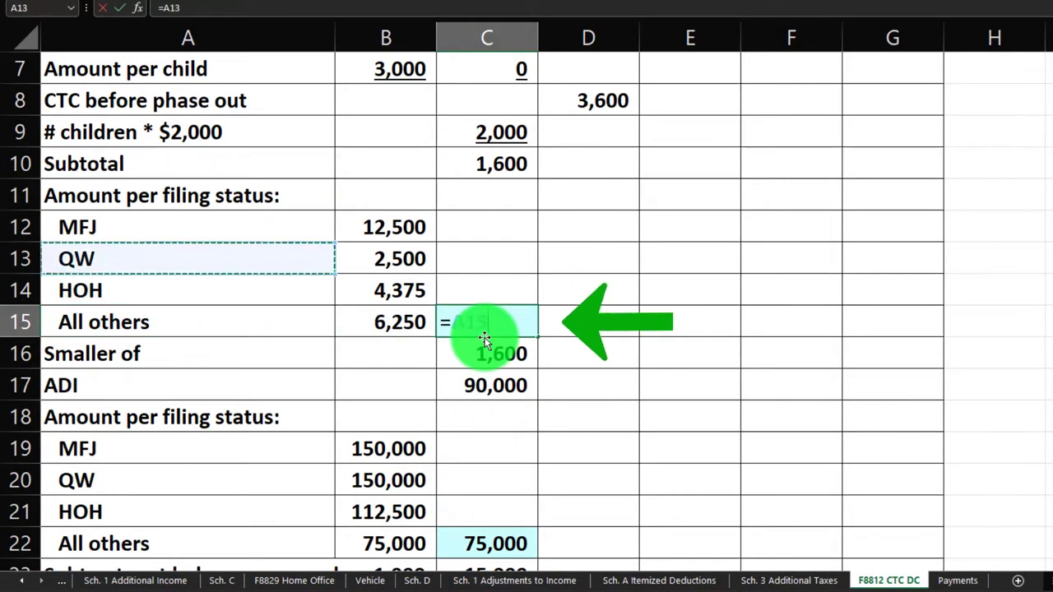
scroll(484, 340, "down", 2)
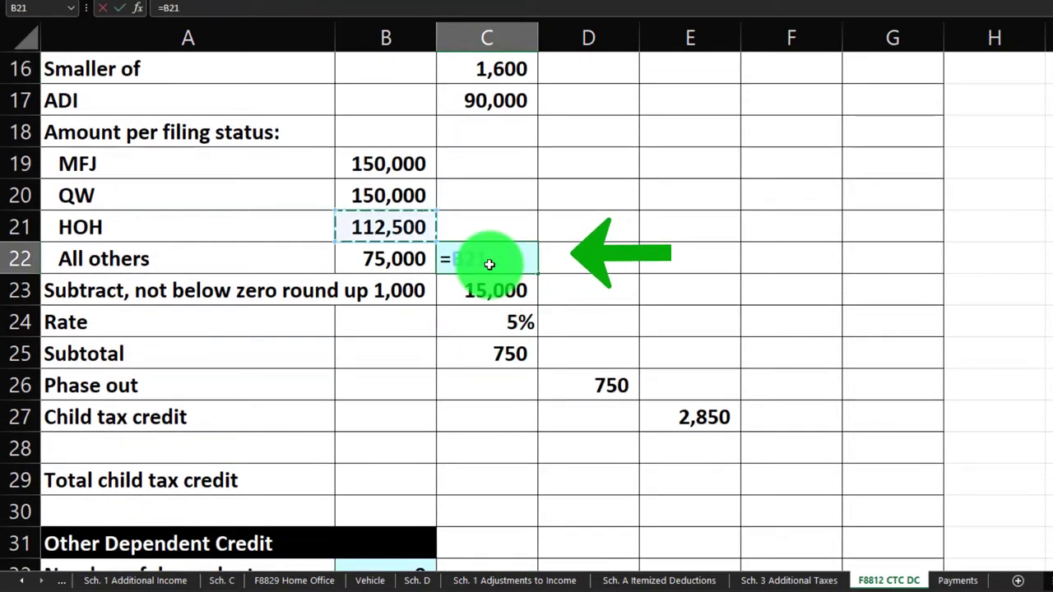
scroll(684, 403, "down", 7)
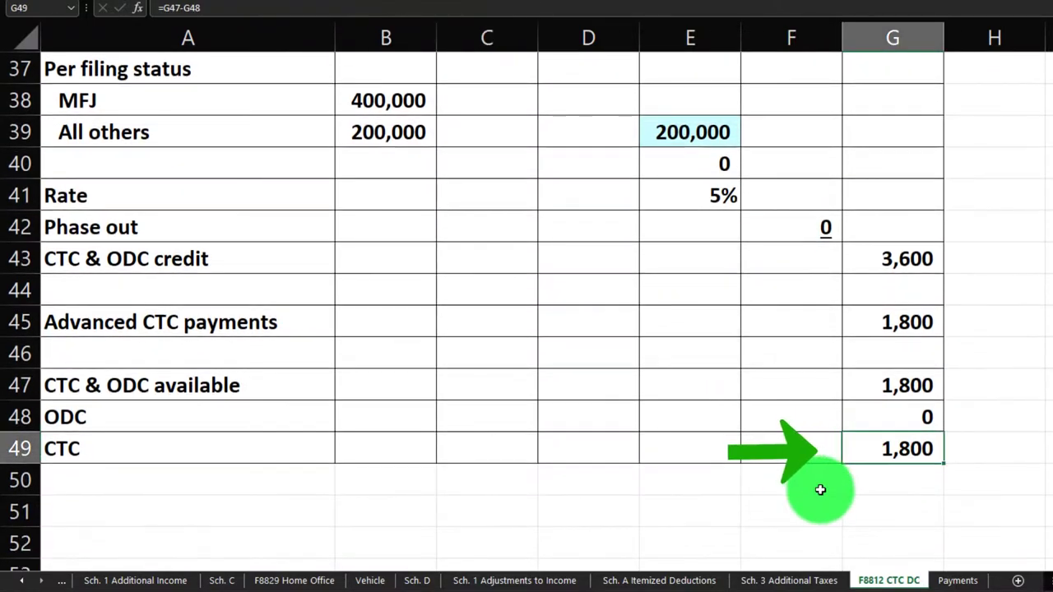
Check the Tax Formula F1040 sheet, and switch to Lacerte to review the joint return's Schedule 8812 from line 14i back to line 5
left_click(114, 580)
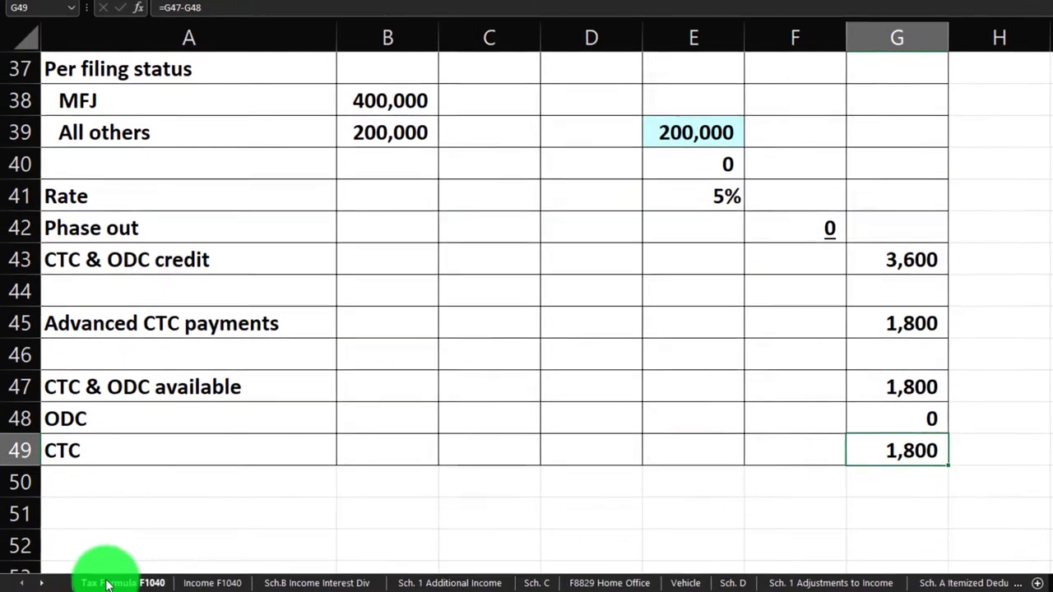
scroll(557, 478, "down", 1)
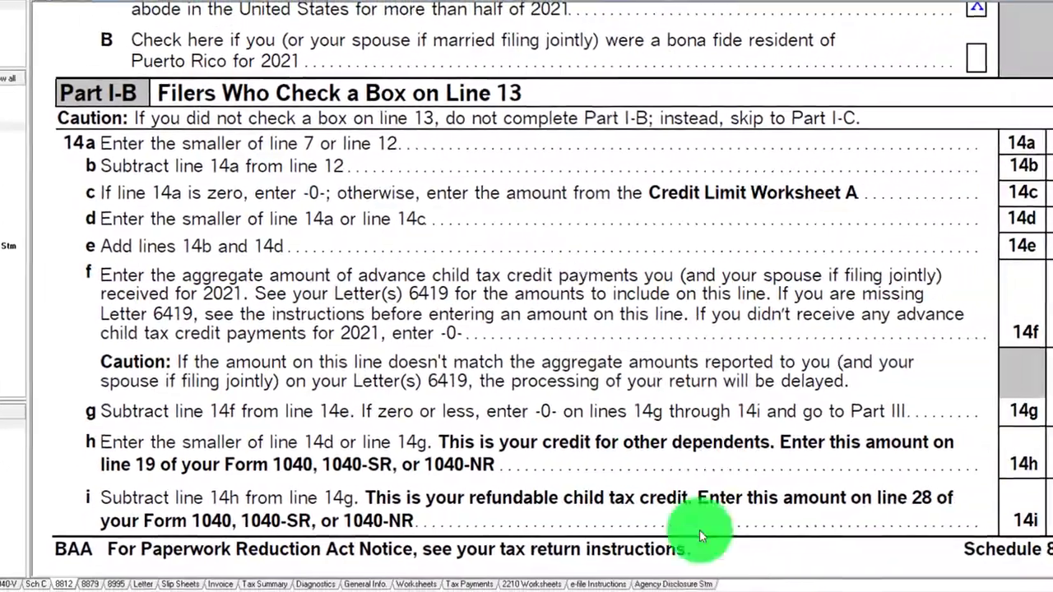
scroll(536, 487, "up", 3)
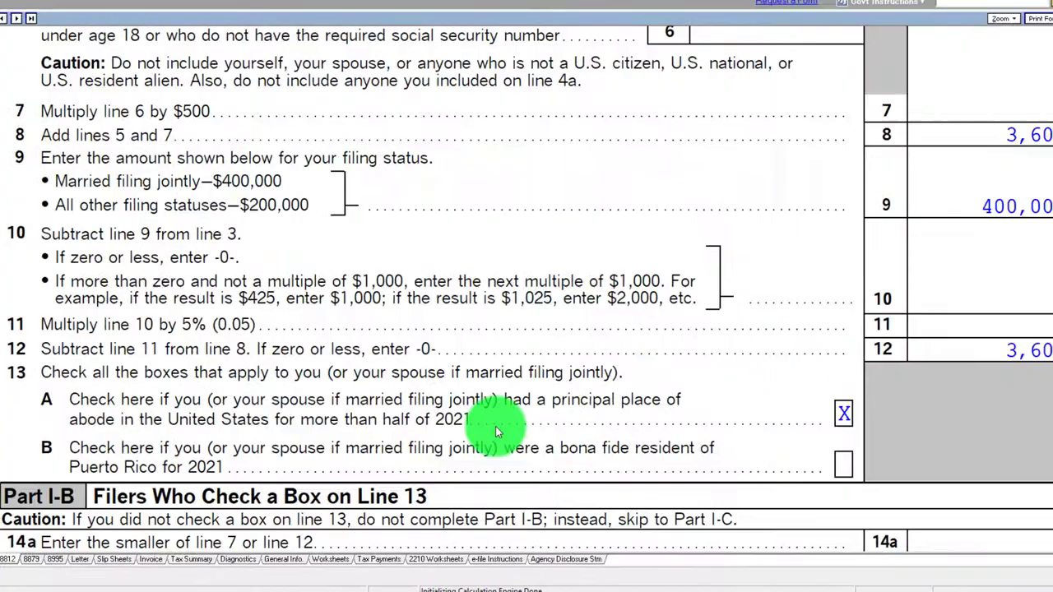
scroll(496, 431, "up", 3)
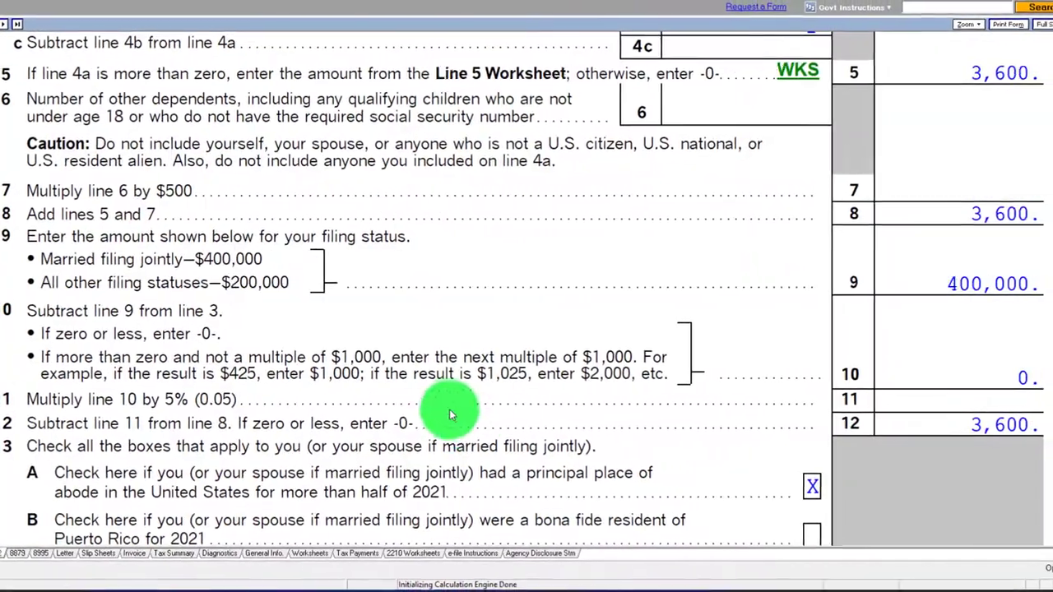
left_click(788, 154)
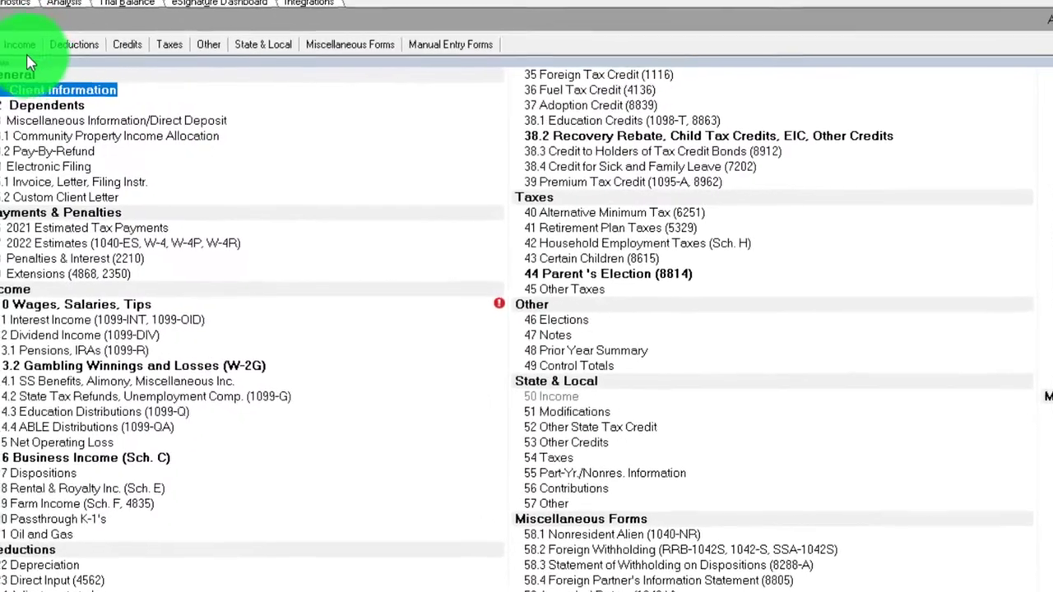
Open the Wages, Salaries, Tips input in the client detail and set the W-2 wages to 165,000
mouse_move(15, 52)
left_click(35, 65)
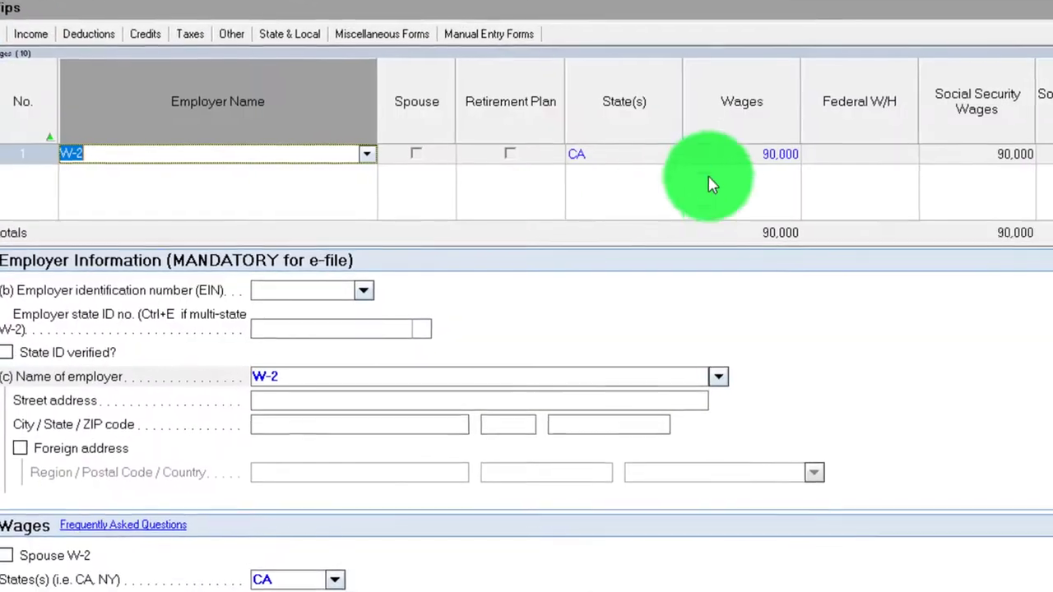
left_click(683, 170)
type("1,665,")
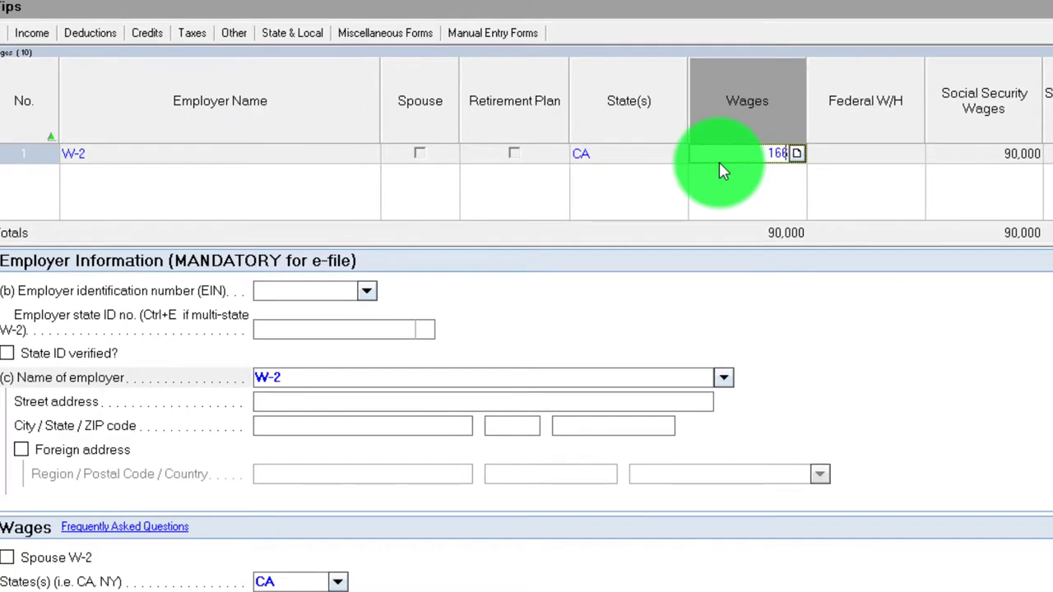
type("000")
key("Tab")
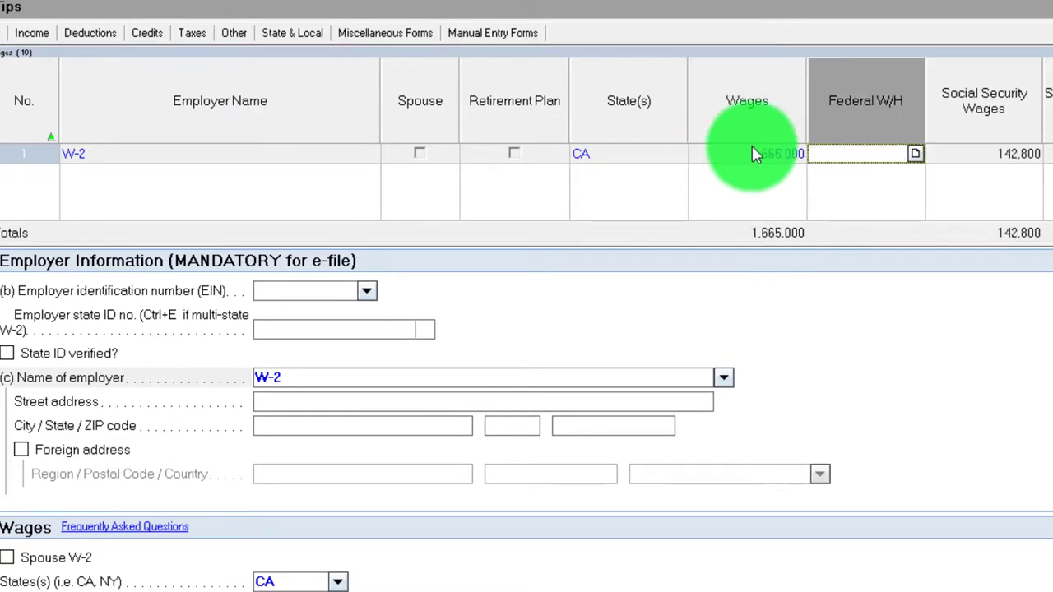
left_click(708, 169)
type("165000")
key("Tab")
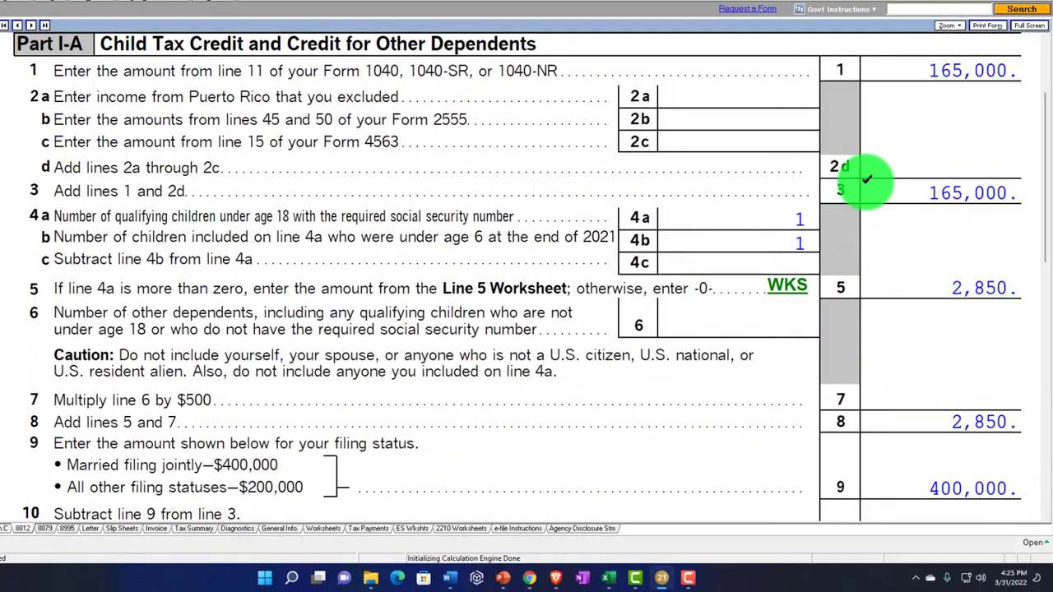
Review Schedule 8812 at the $165,000 income level, including the Line 5 Worksheet and lines 9 through 14i
scroll(866, 180, "down", 3)
left_click(787, 223)
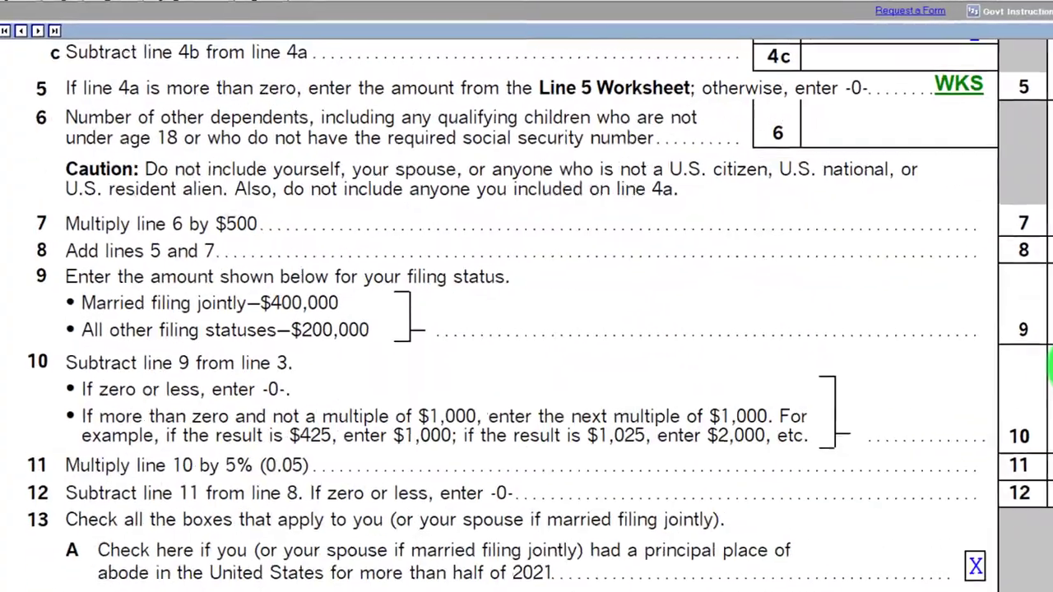
scroll(1010, 345, "down", 5)
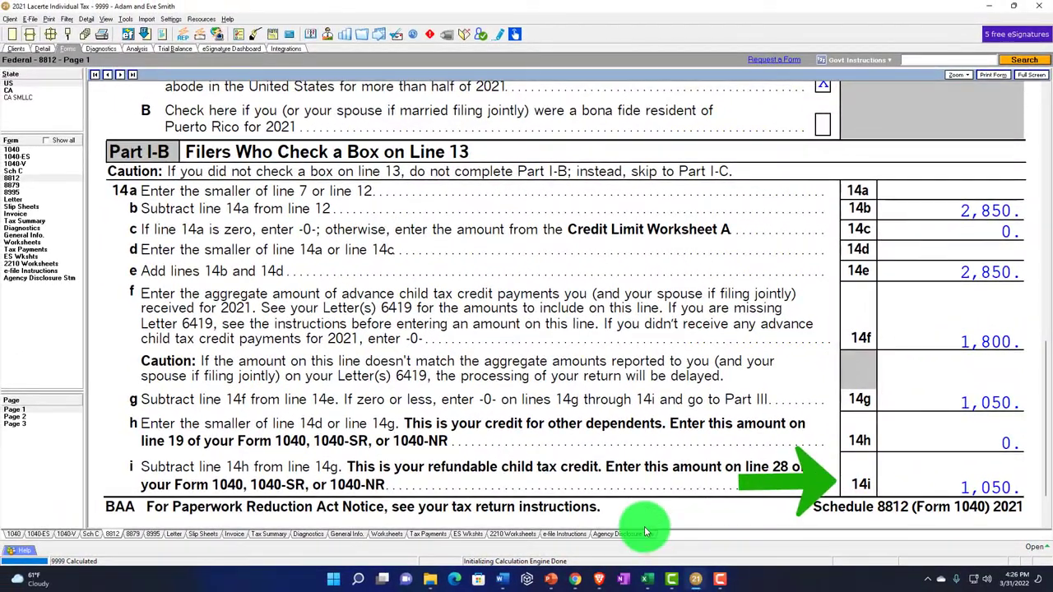
Switch to Excel and examine the child tax credit calculation on the F8812 CTC DC sheet
left_click(650, 581)
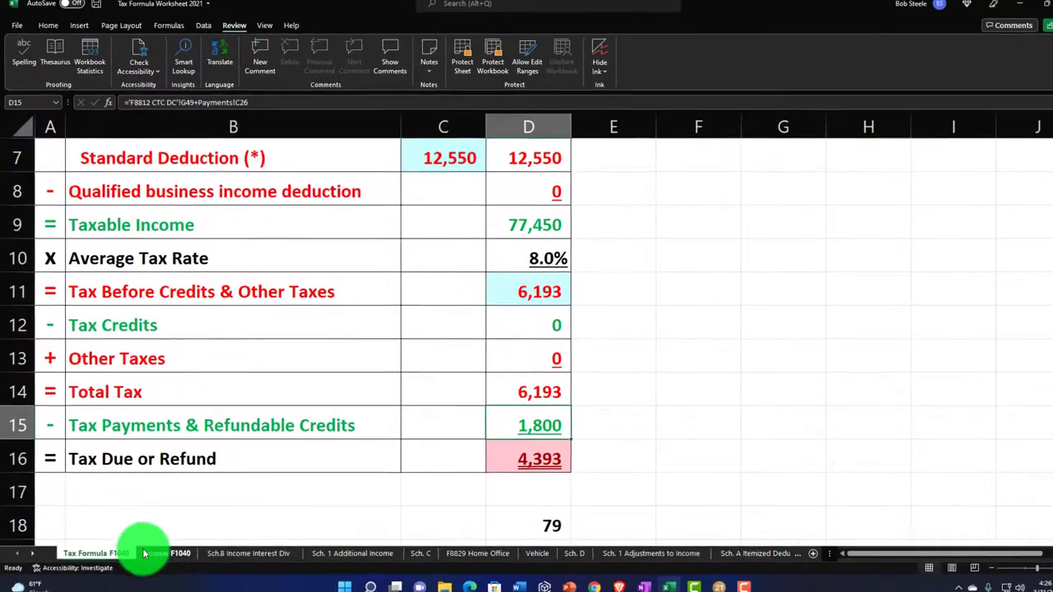
left_click(35, 580)
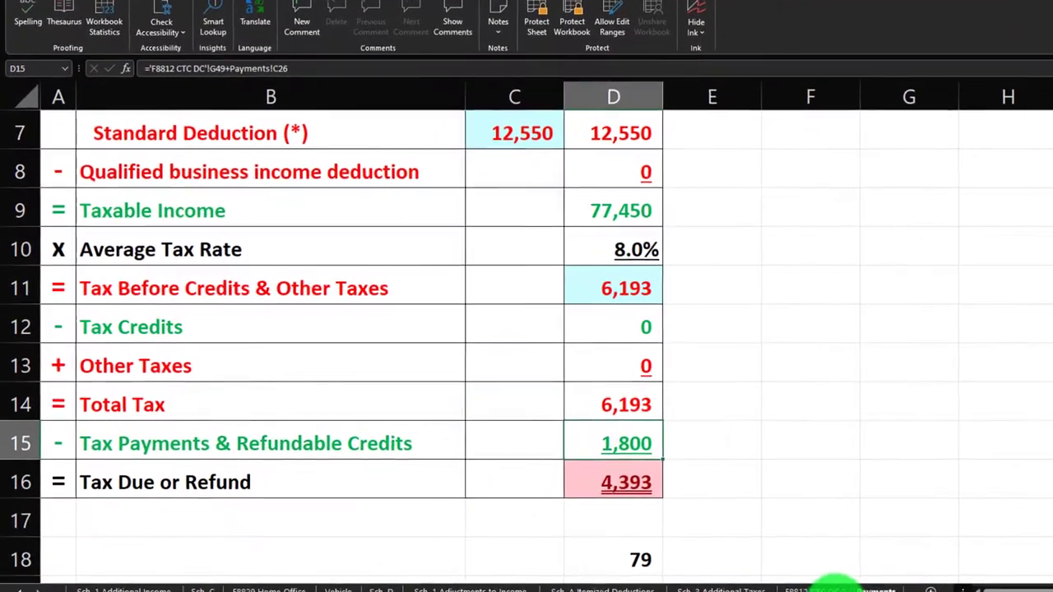
left_click(834, 586)
scroll(789, 463, "up", 4)
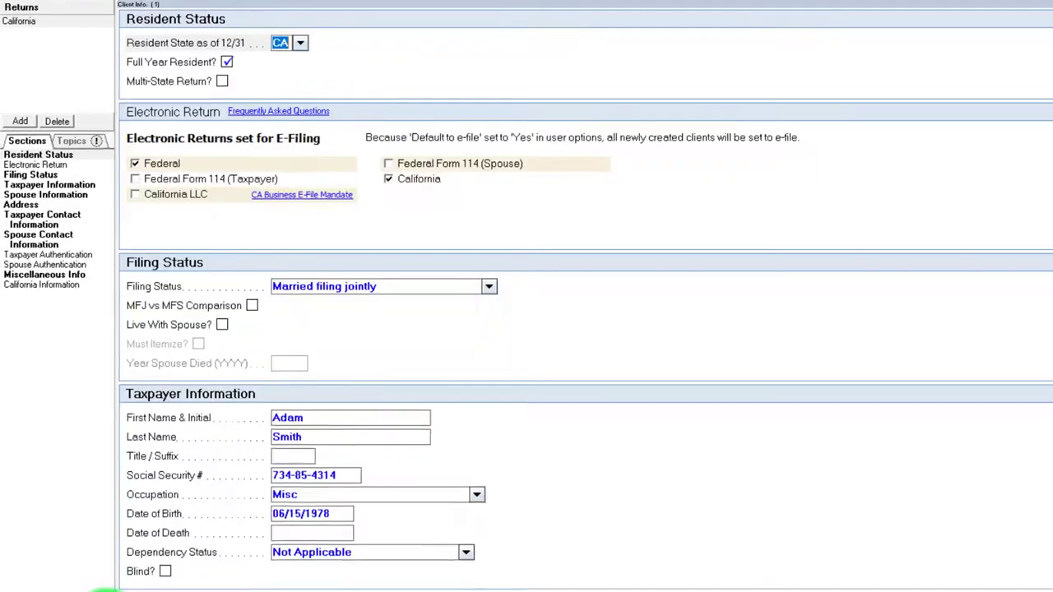
Set the client's filing status to Single and the W-2 wages to 60,000
left_click(494, 287)
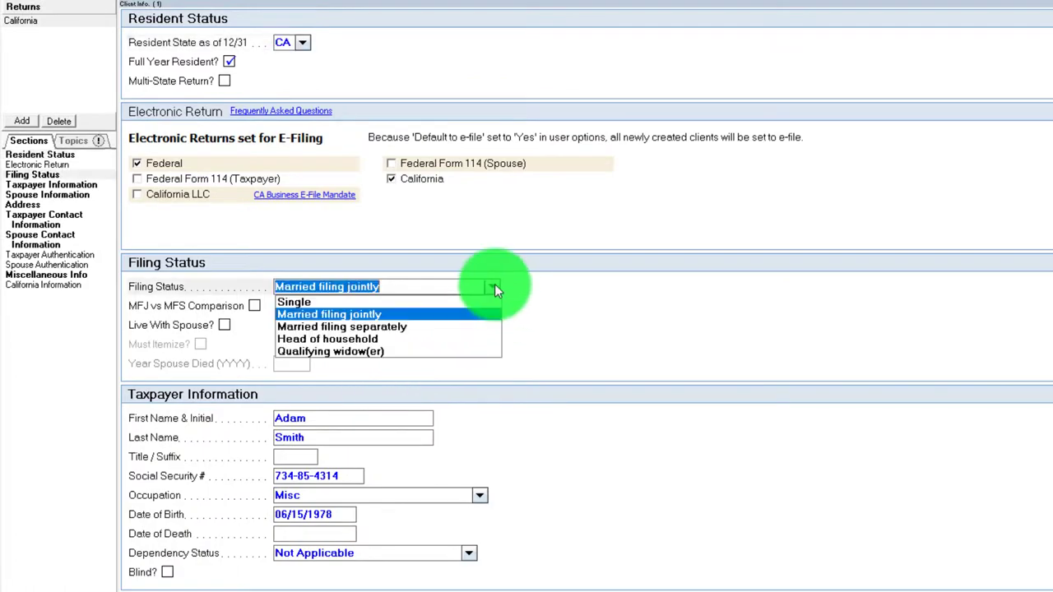
left_click(395, 300)
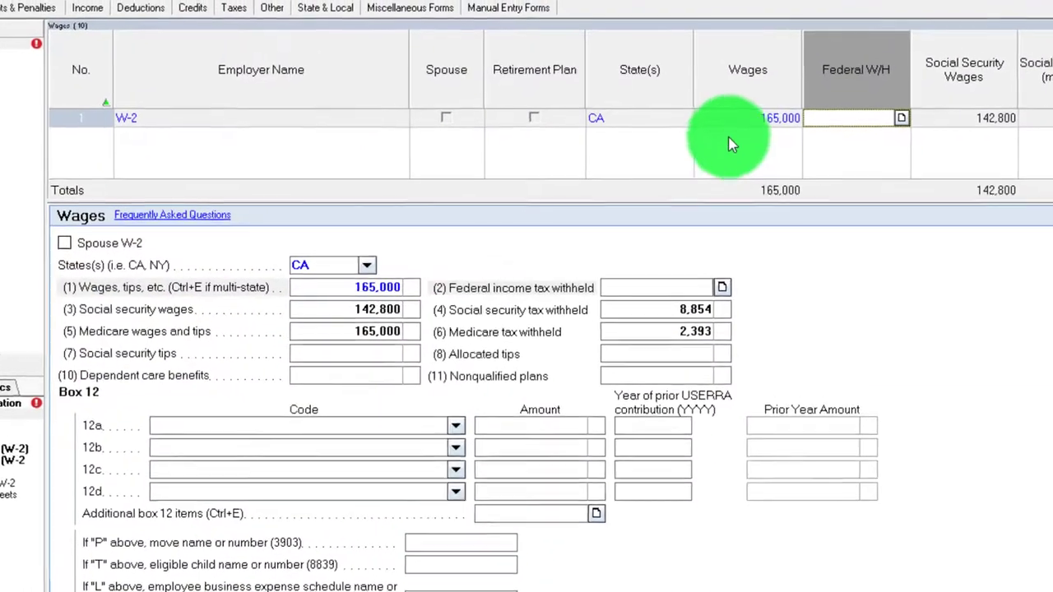
left_click(732, 107)
type("60000")
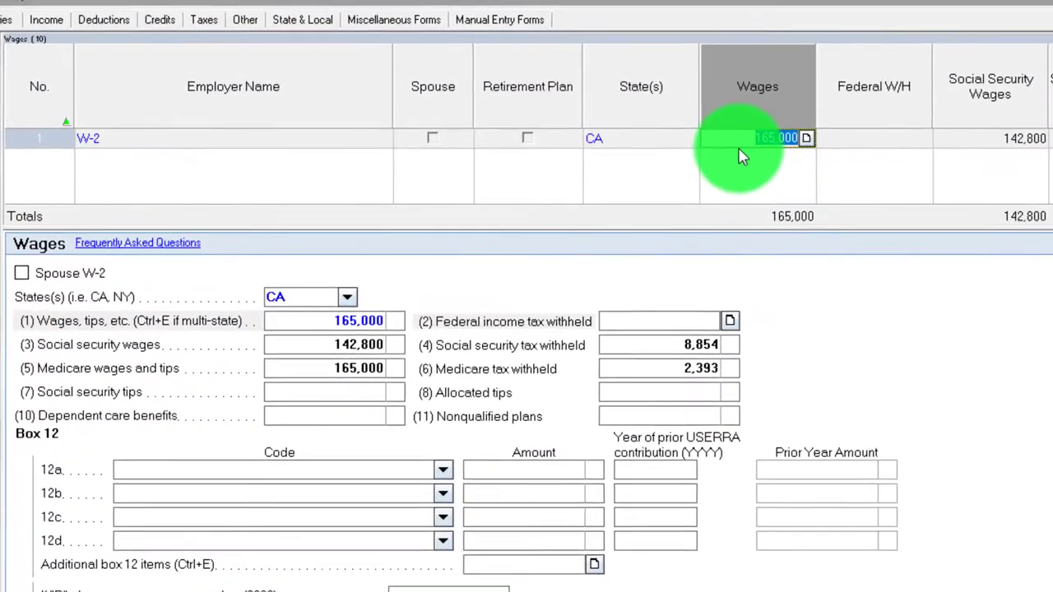
key("Tab")
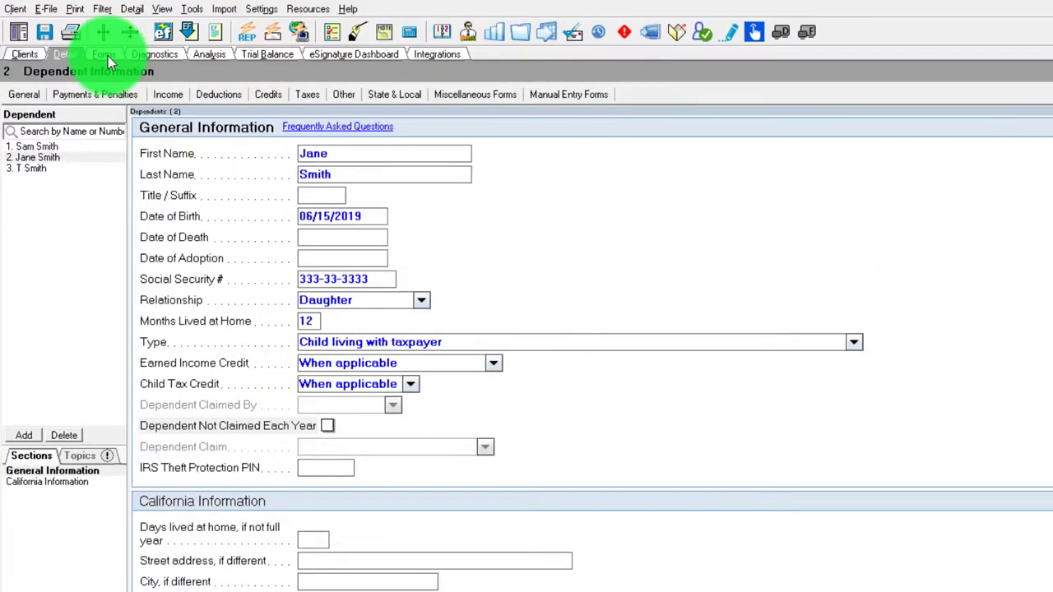
Check the filing status, dependents and wages on Form 1040, and examine Schedule 8812 and its Line 5 Worksheet for the single return
left_click(103, 54)
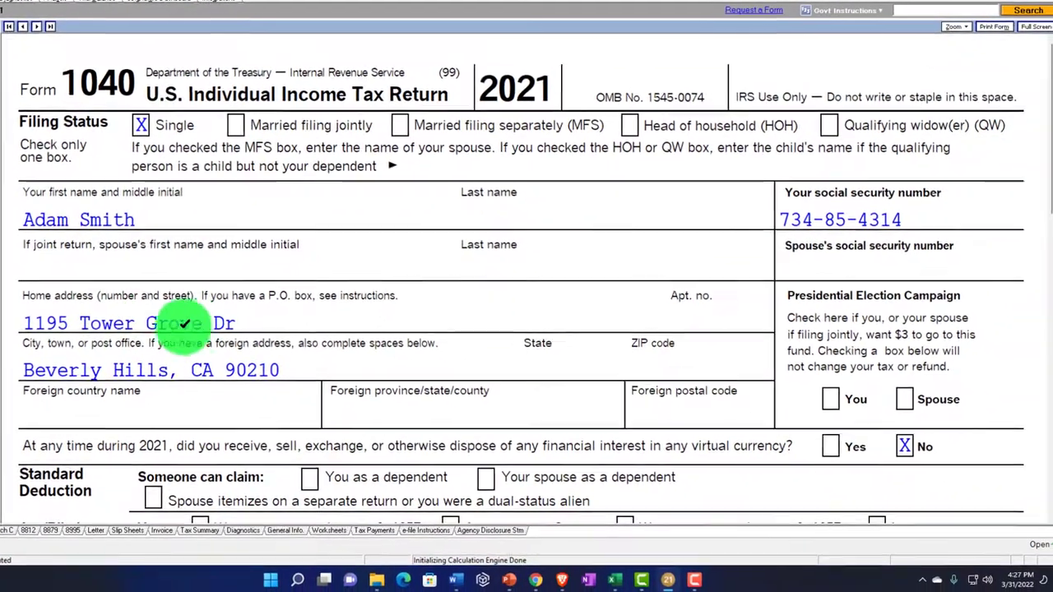
scroll(206, 337, "down", 3)
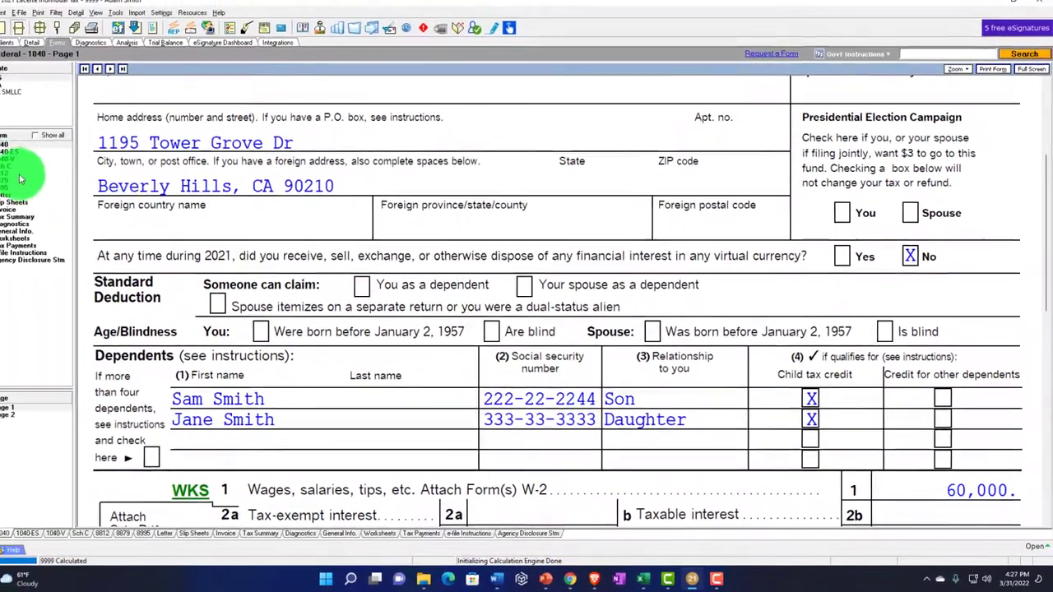
left_click(21, 177)
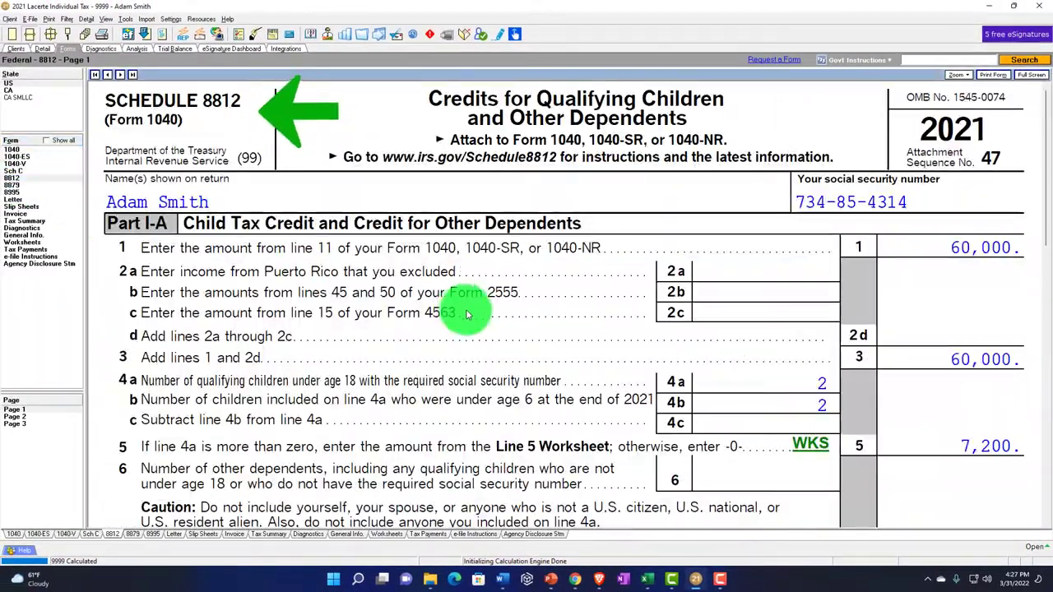
scroll(927, 250, "down", 3)
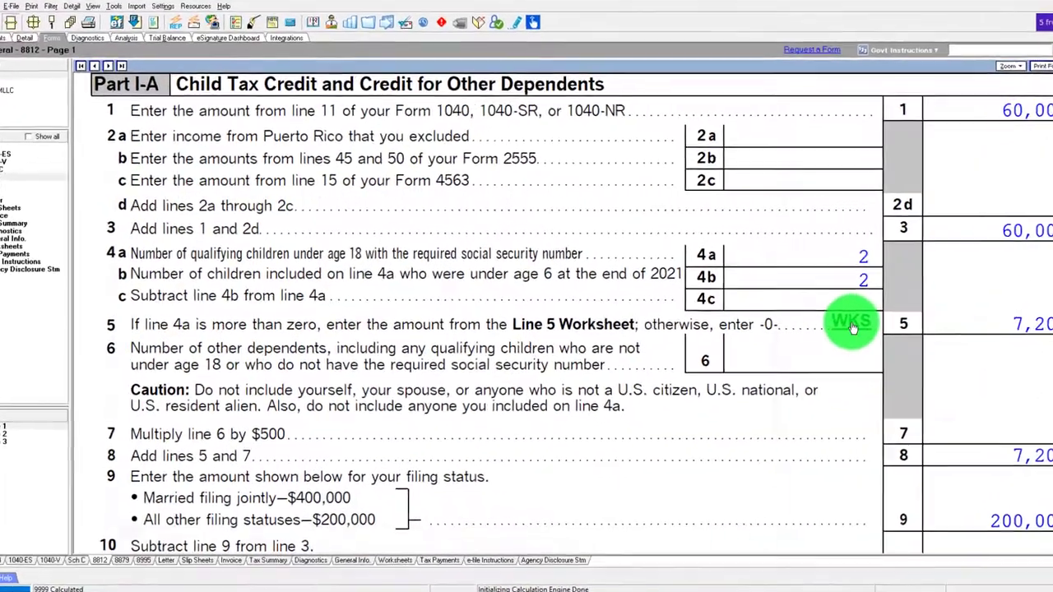
left_click(853, 328)
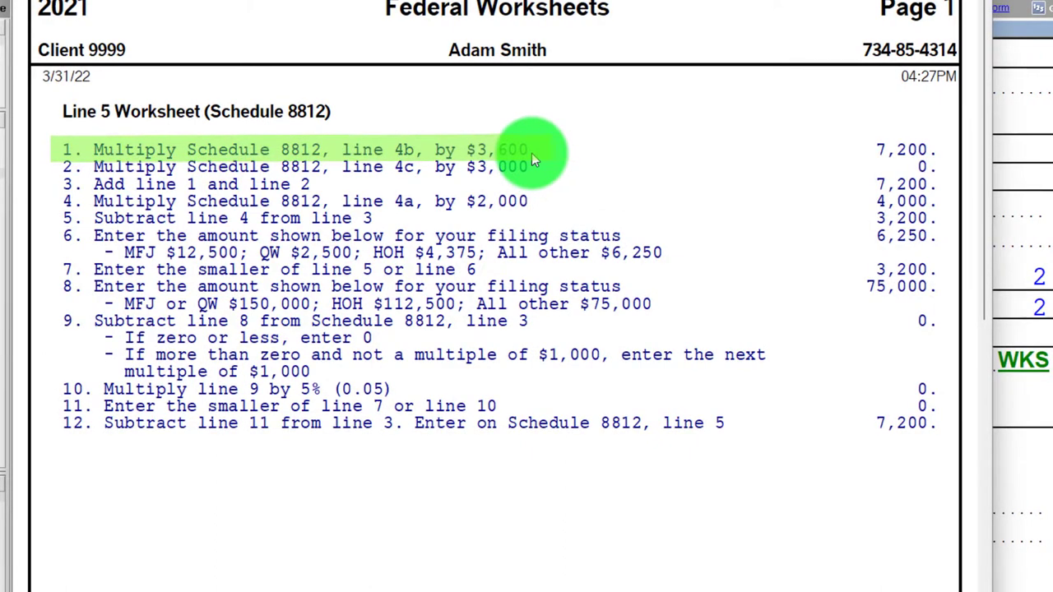
Open Calculator over the Line 5 Worksheet, work out the advance child tax credit payments for two children, and close both windows
key("super")
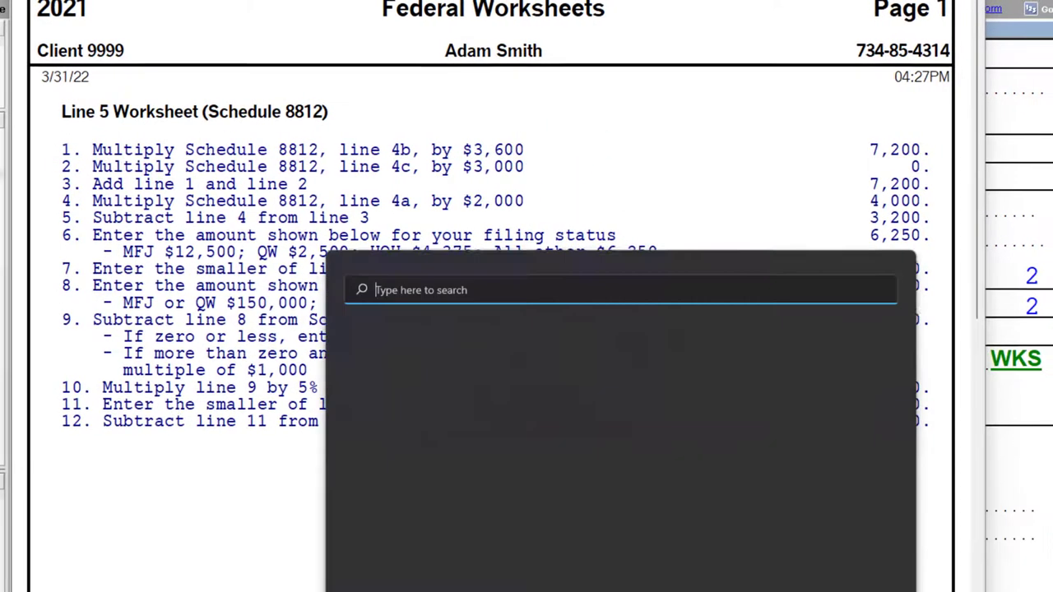
left_click(374, 410)
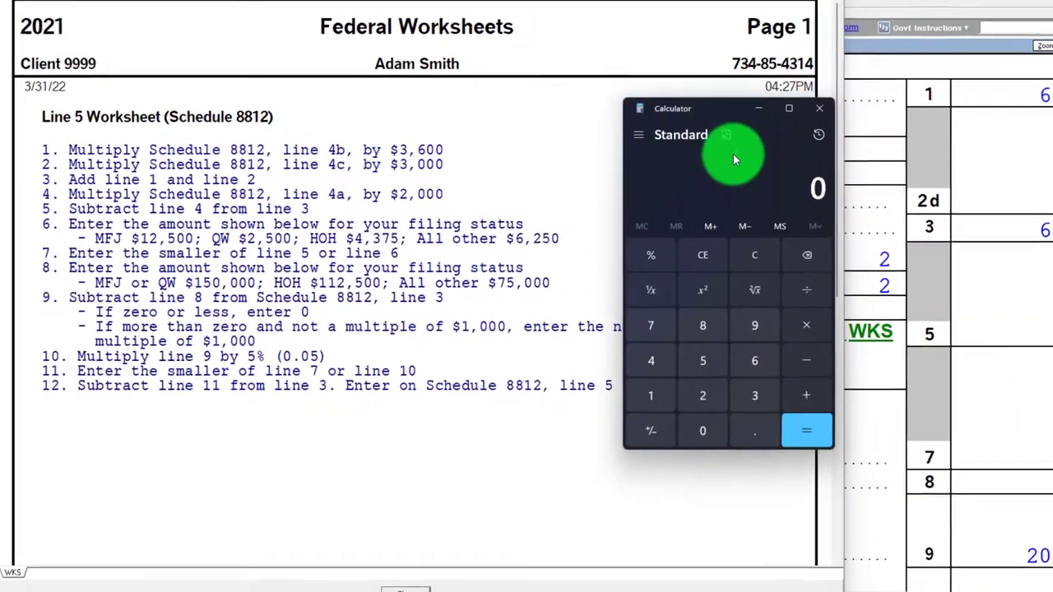
left_click(727, 136)
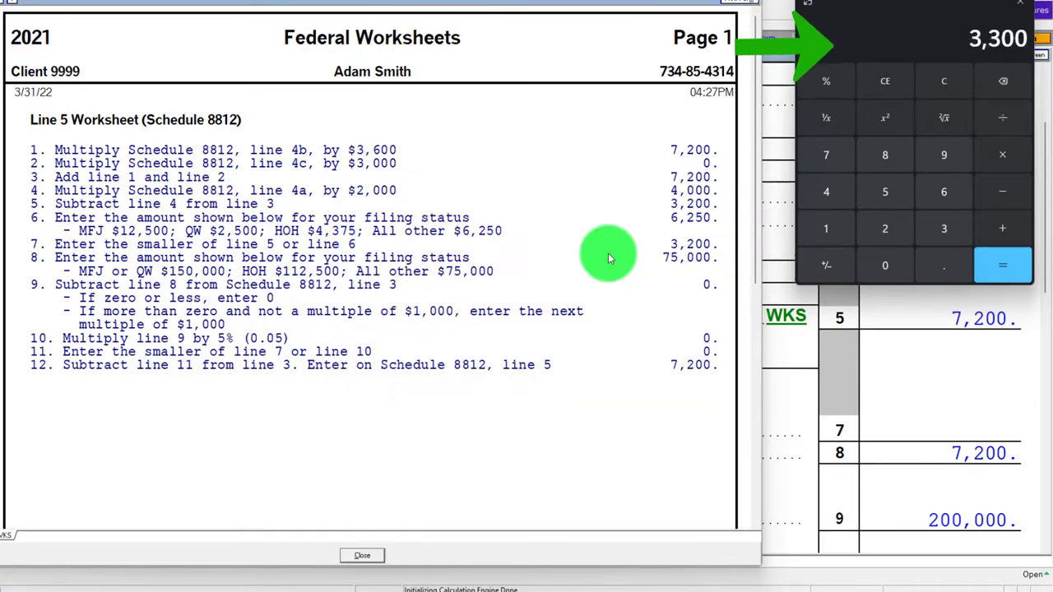
left_click(940, 5)
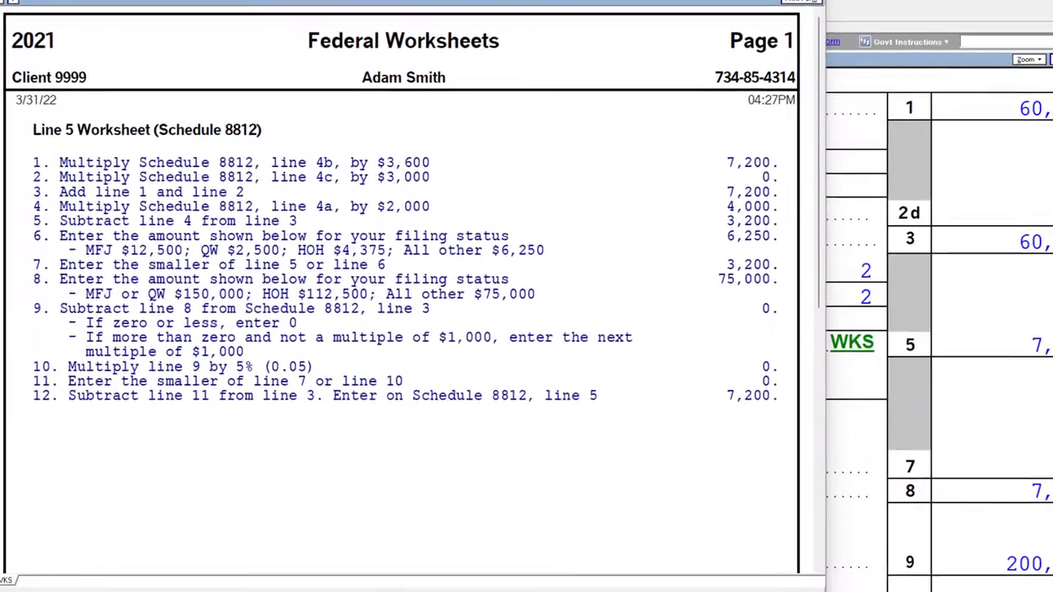
left_click(813, 2)
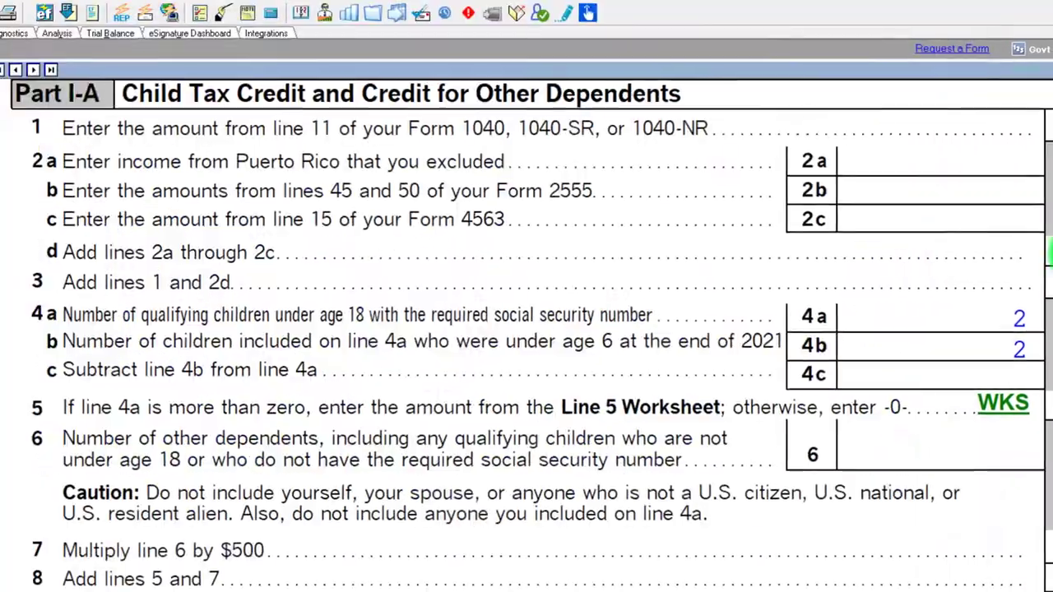
Jump from Schedule 8812 line 14f to its input, and set the advance child tax credit payment to 3,300 and the qualifying children to 2
scroll(999, 385, "down", 8)
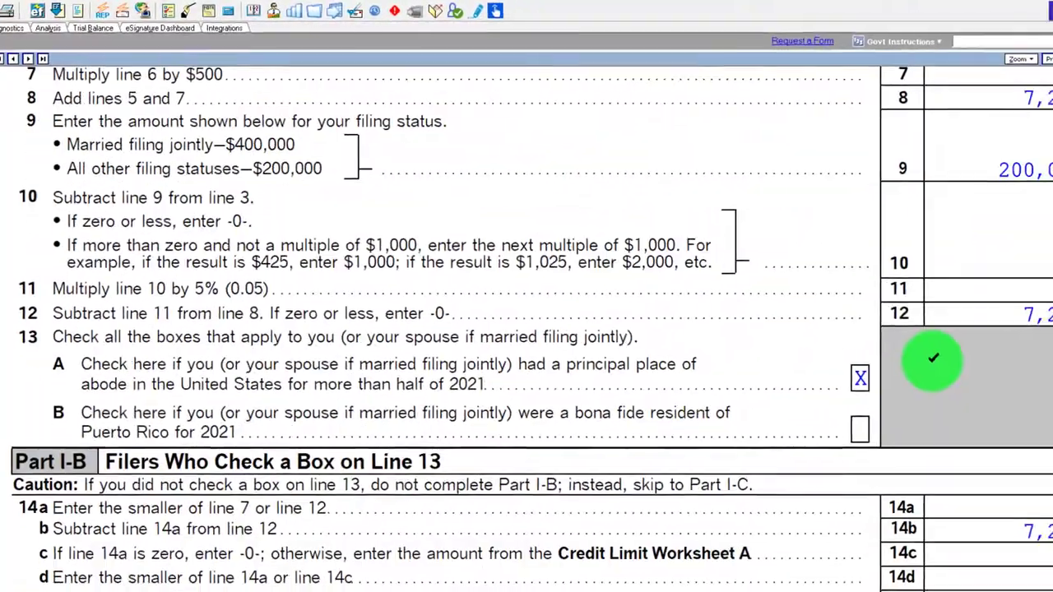
scroll(933, 358, "down", 3)
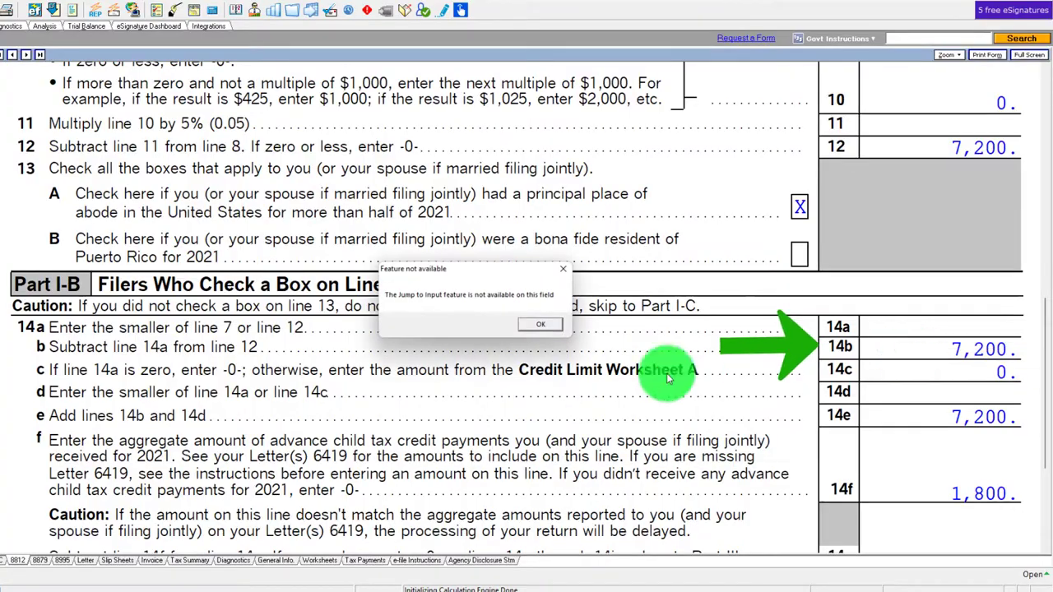
left_click(543, 328)
scroll(582, 371, "down", 2)
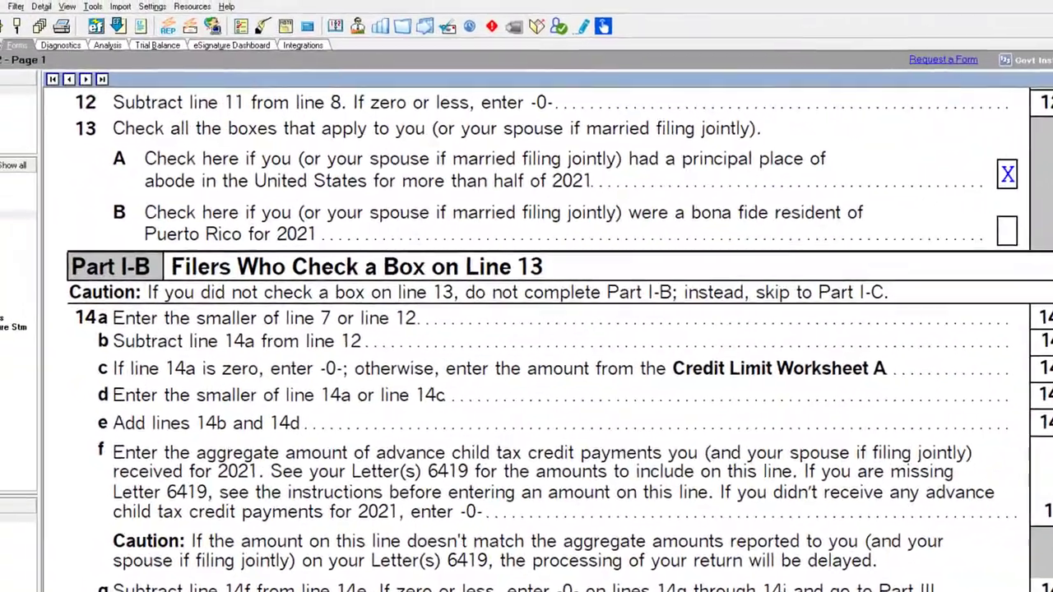
double_click(1017, 465)
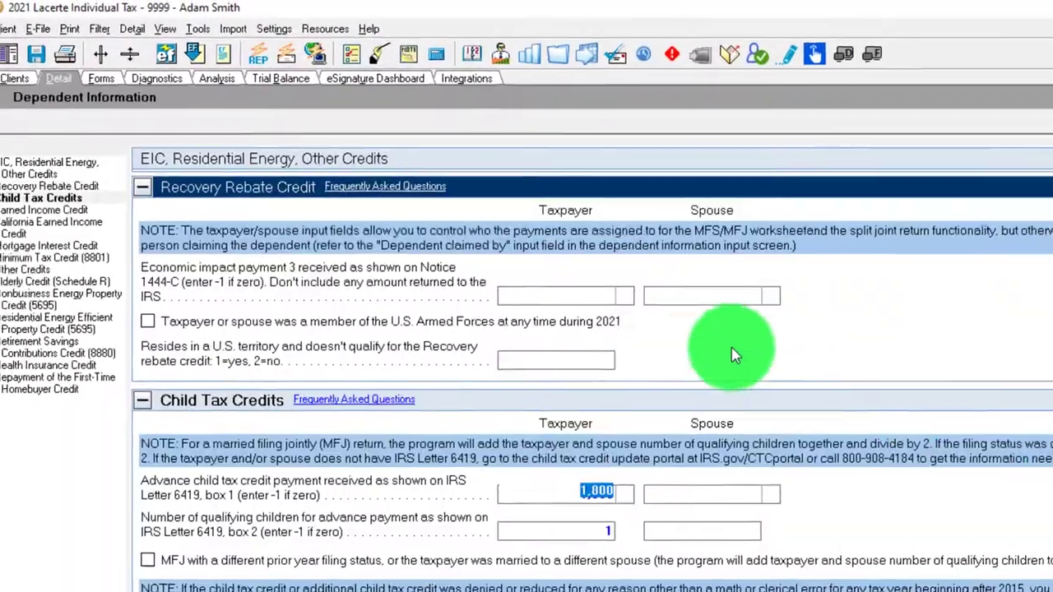
scroll(735, 356, "down", 3)
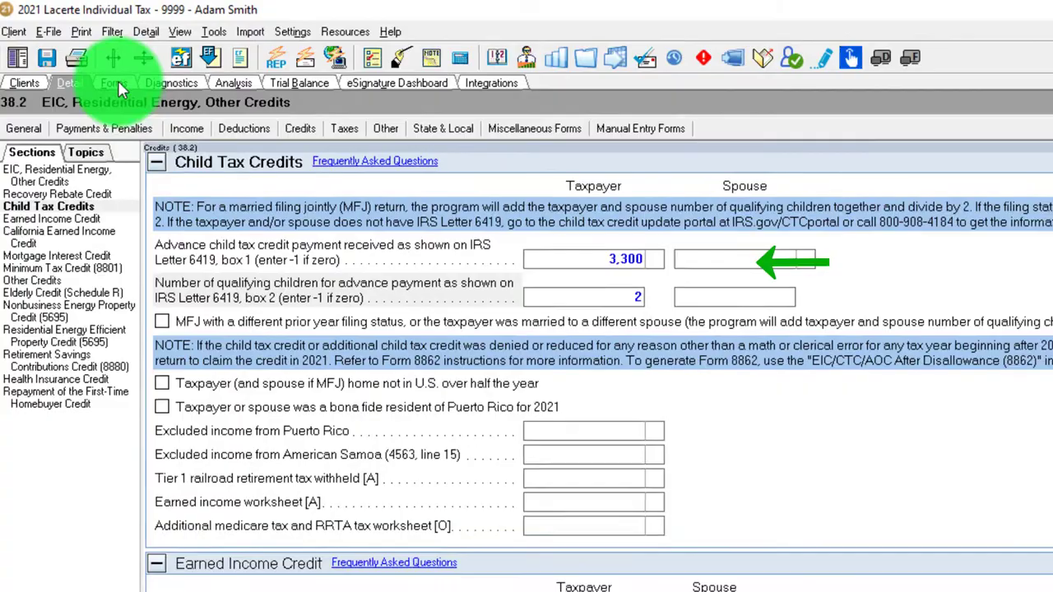
Examine page 2 of Form 1040 from the tax lines through the refundable child tax credit and the amount owed
left_click(118, 80)
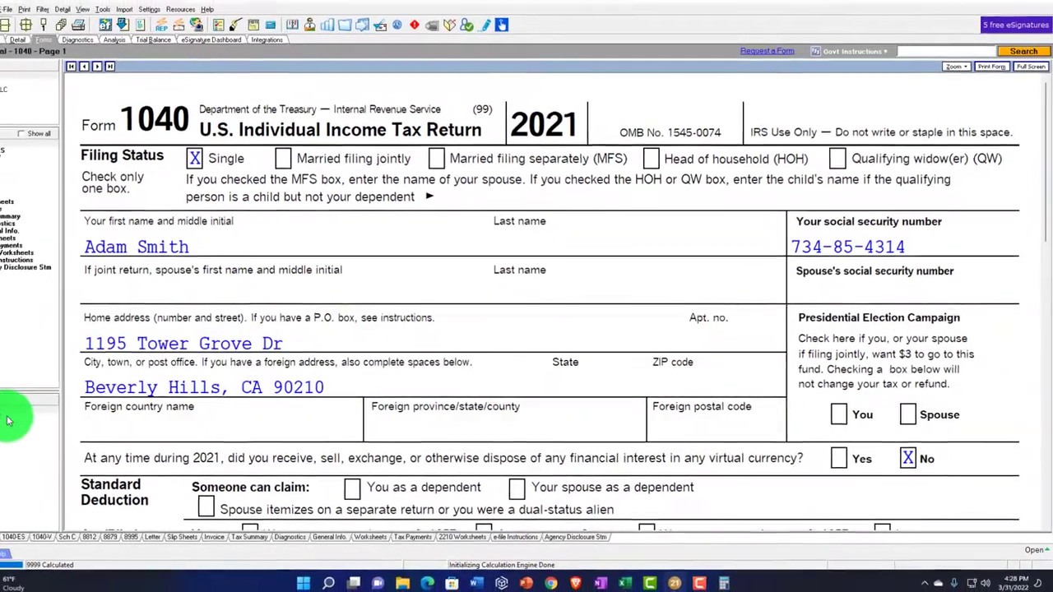
left_click(12, 417)
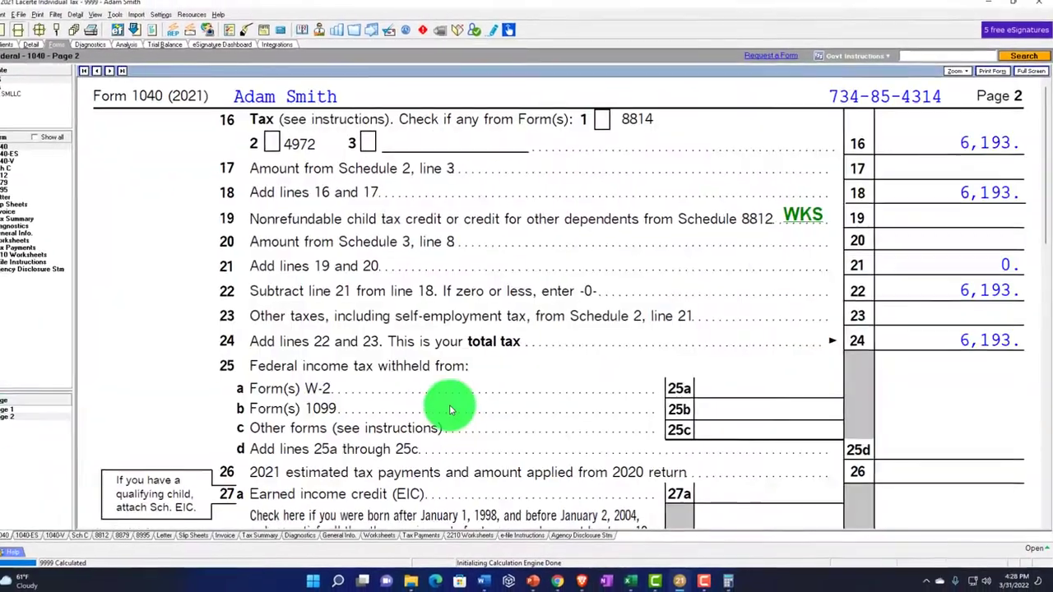
scroll(450, 407, "down", 2)
scroll(455, 407, "down", 3)
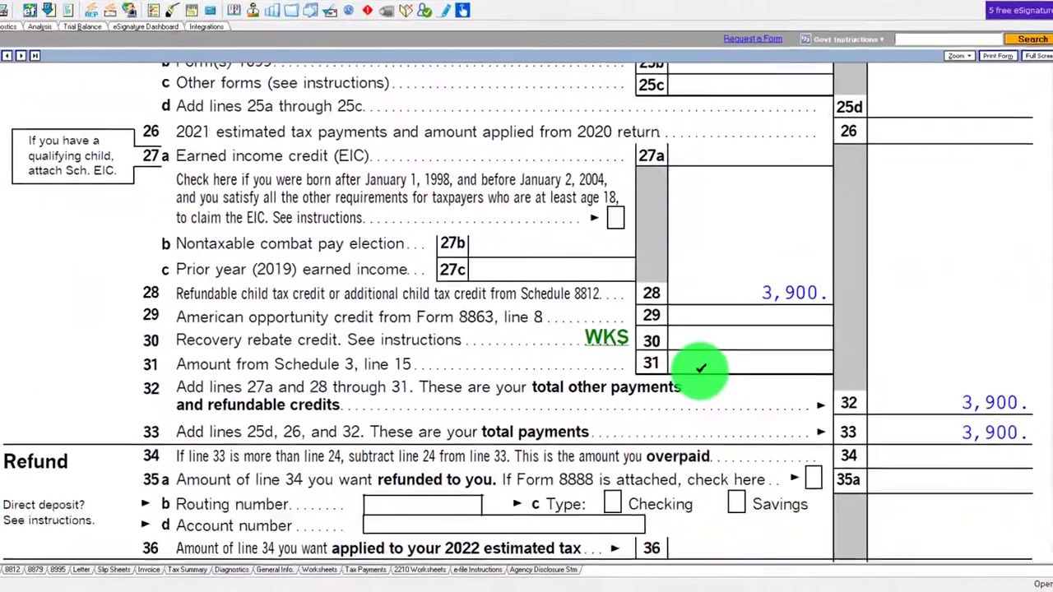
scroll(692, 374, "down", 1)
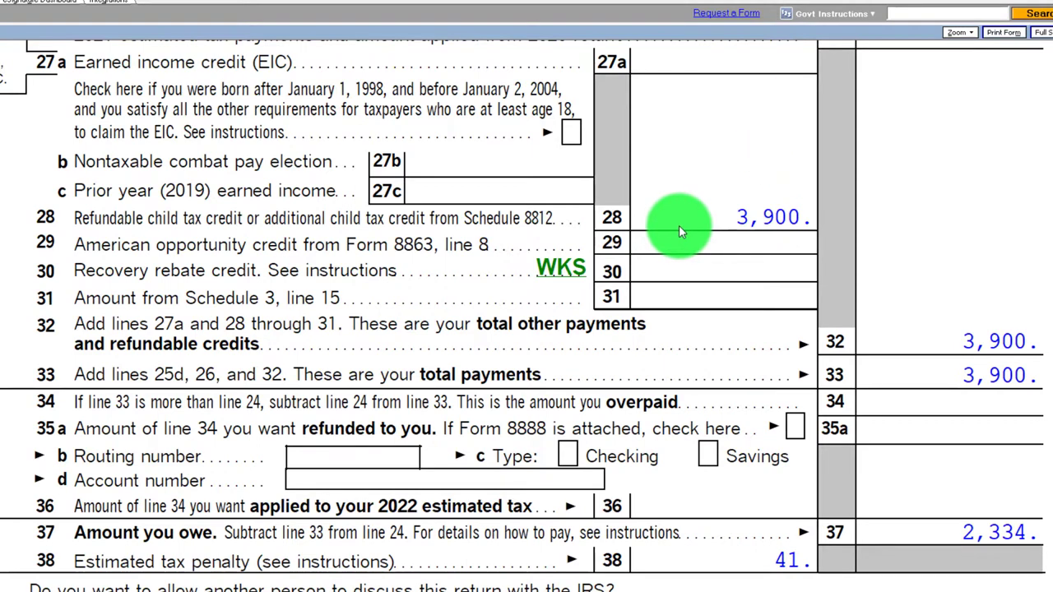
scroll(680, 227, "up", 1)
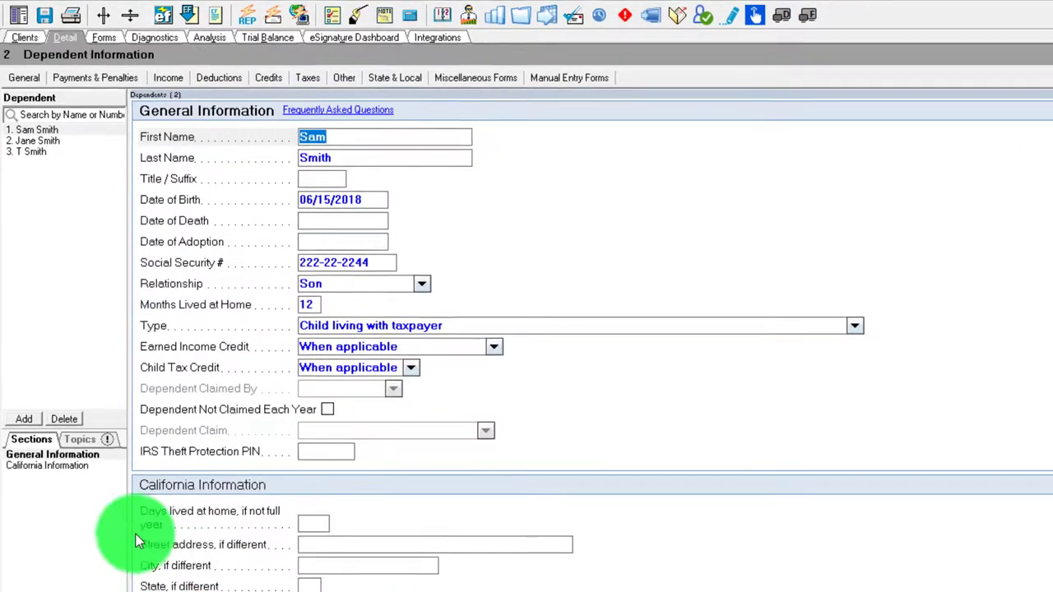
Turn off Dependent Not Claimed Each Year for the third dependent, the one other than a child, and return to the tax forms
left_click(28, 150)
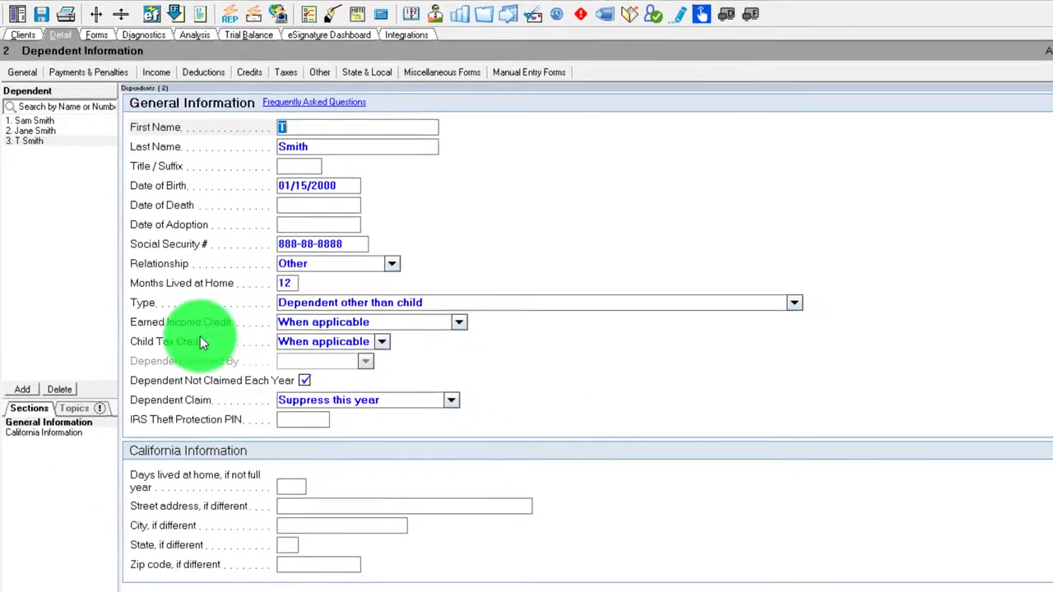
left_click(304, 380)
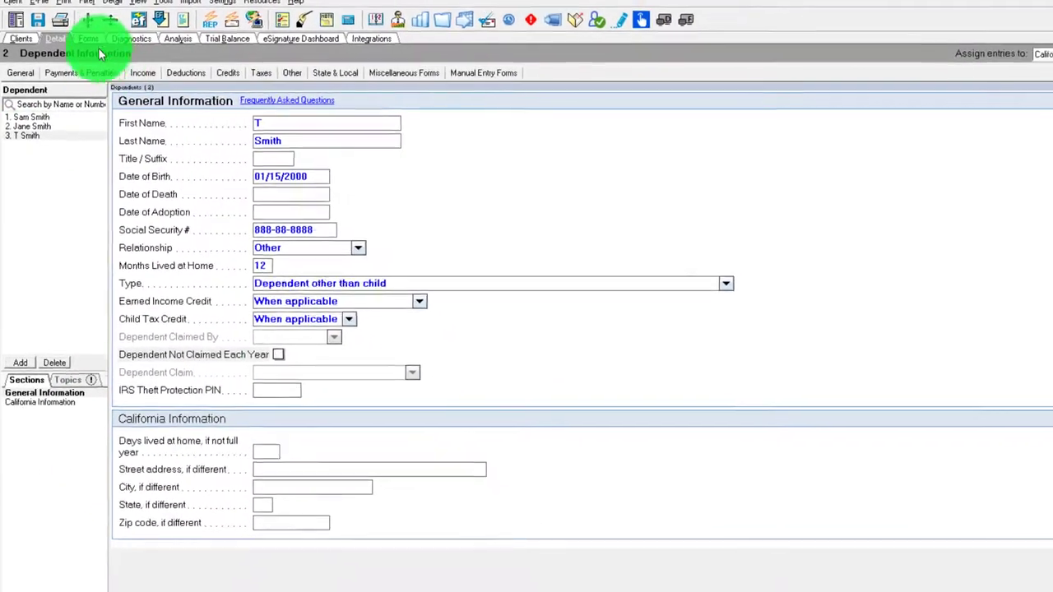
left_click(89, 40)
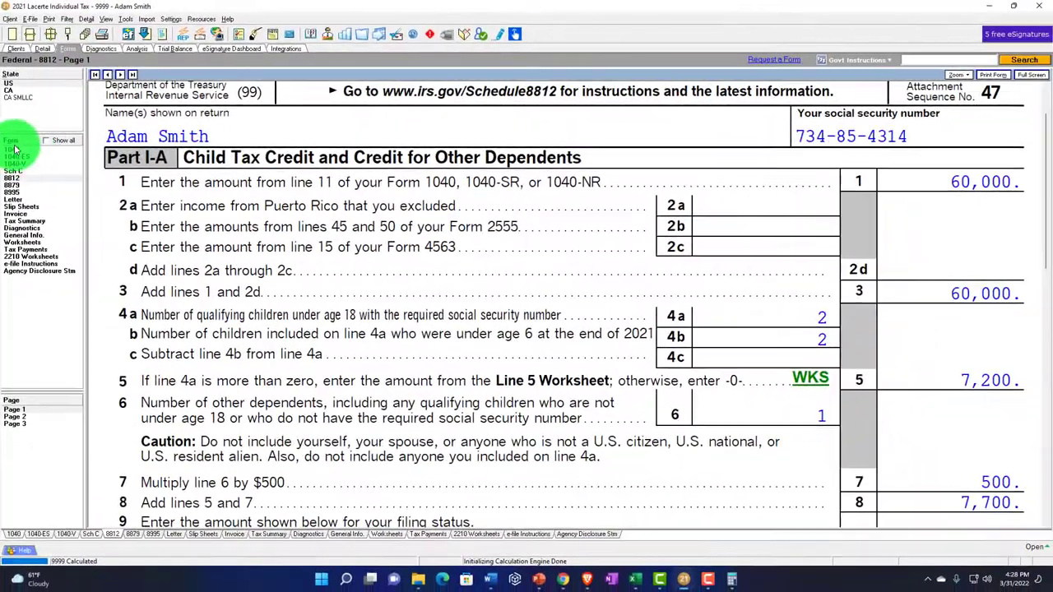
Check page 1 of Form 1040 and examine Schedule 8812 Parts I-A and I-B, from the dependent counts through line 14i
left_click(14, 149)
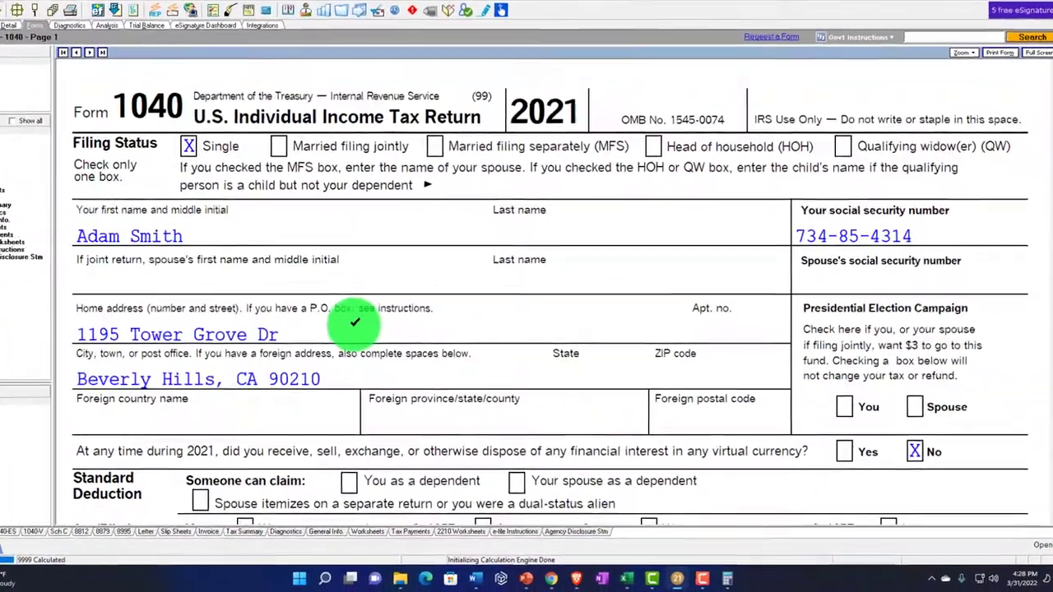
scroll(354, 323, "down", 5)
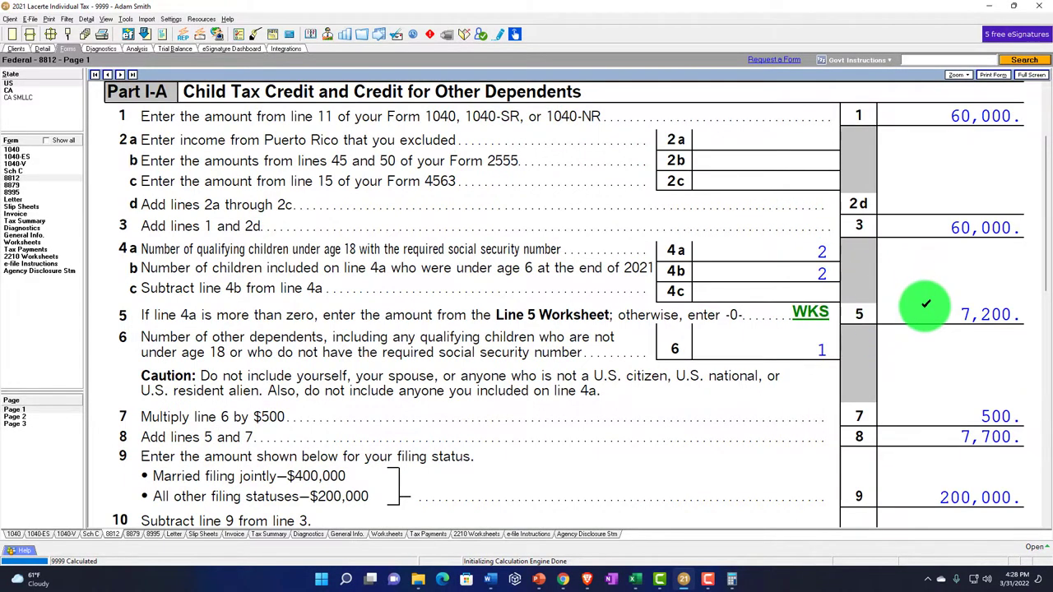
scroll(926, 305, "down", 2)
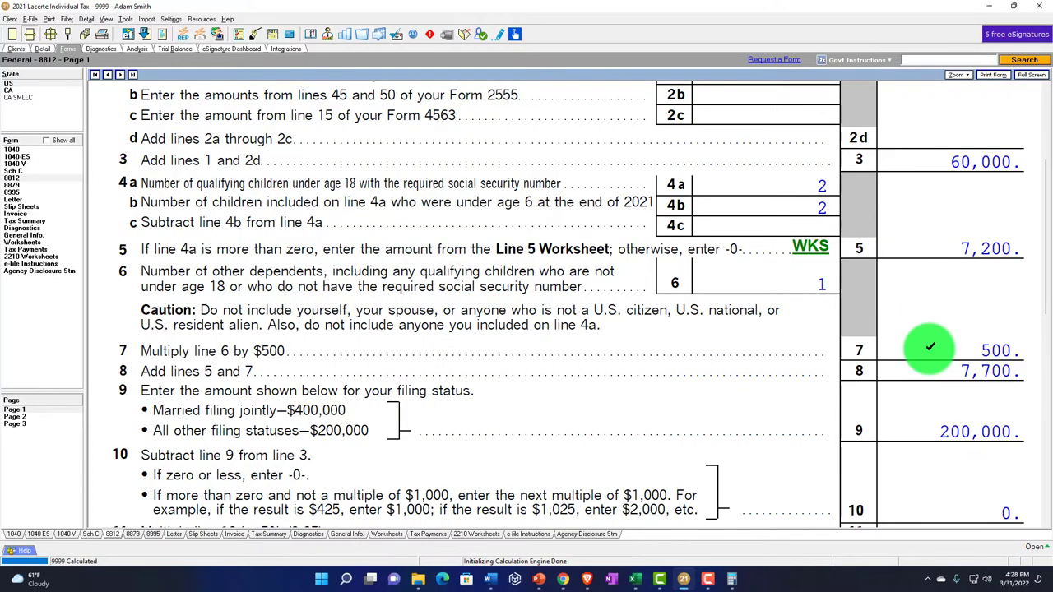
scroll(929, 347, "down", 6)
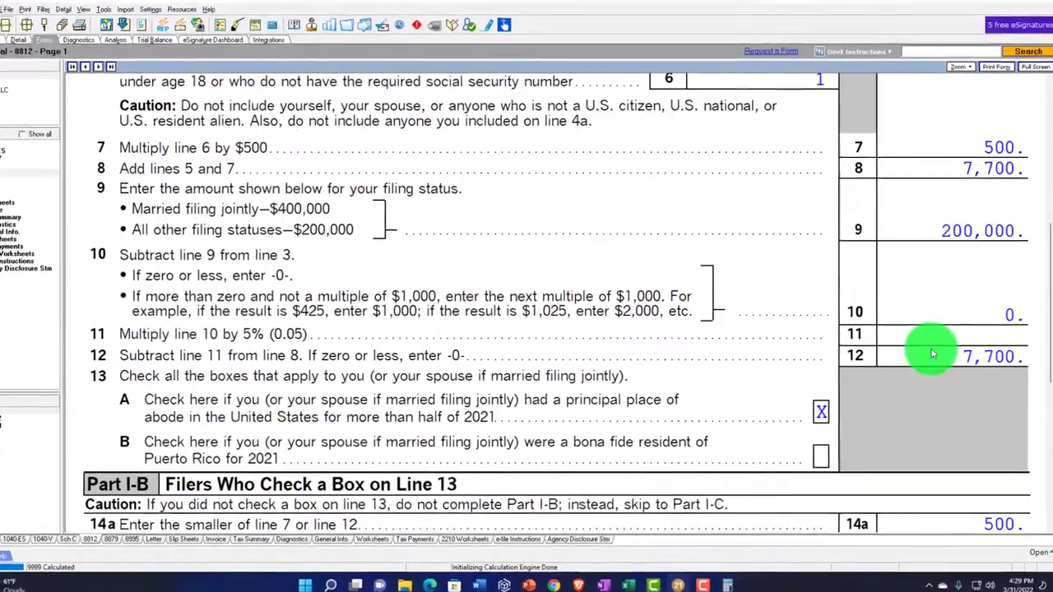
scroll(933, 353, "down", 6)
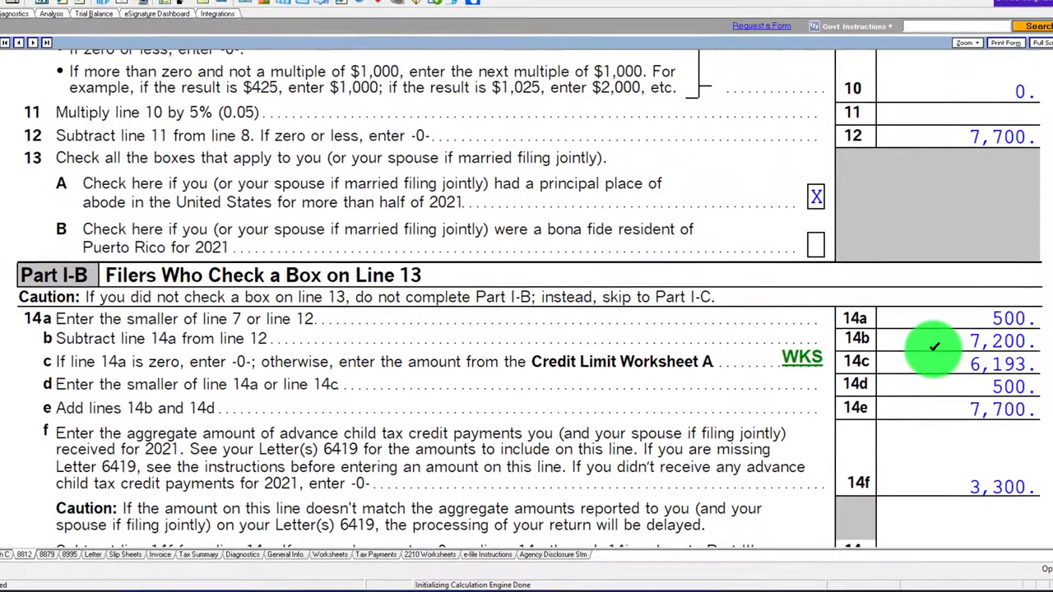
scroll(934, 348, "down", 2)
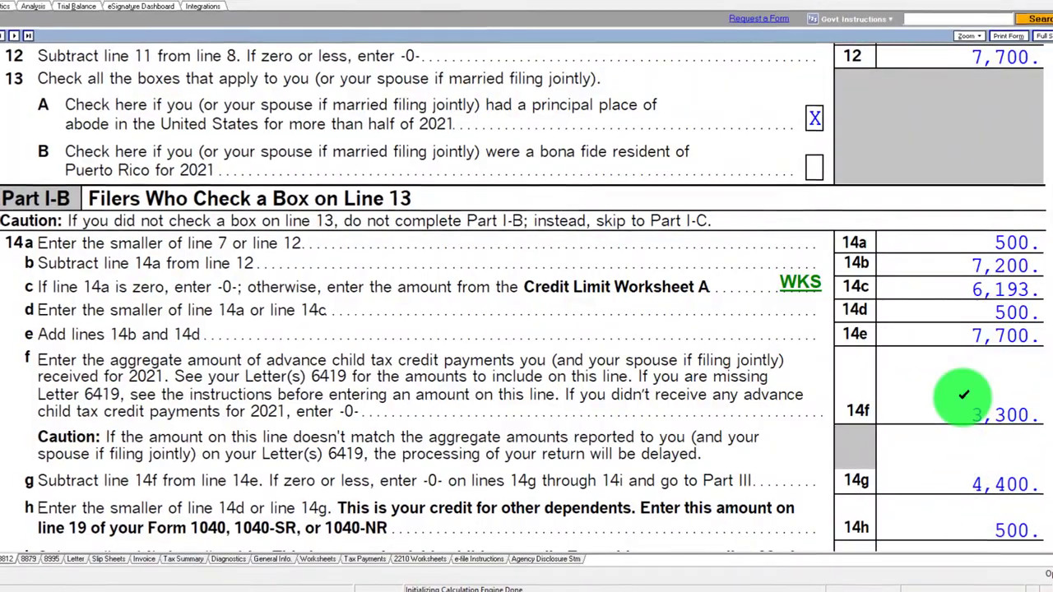
scroll(964, 396, "up", 4)
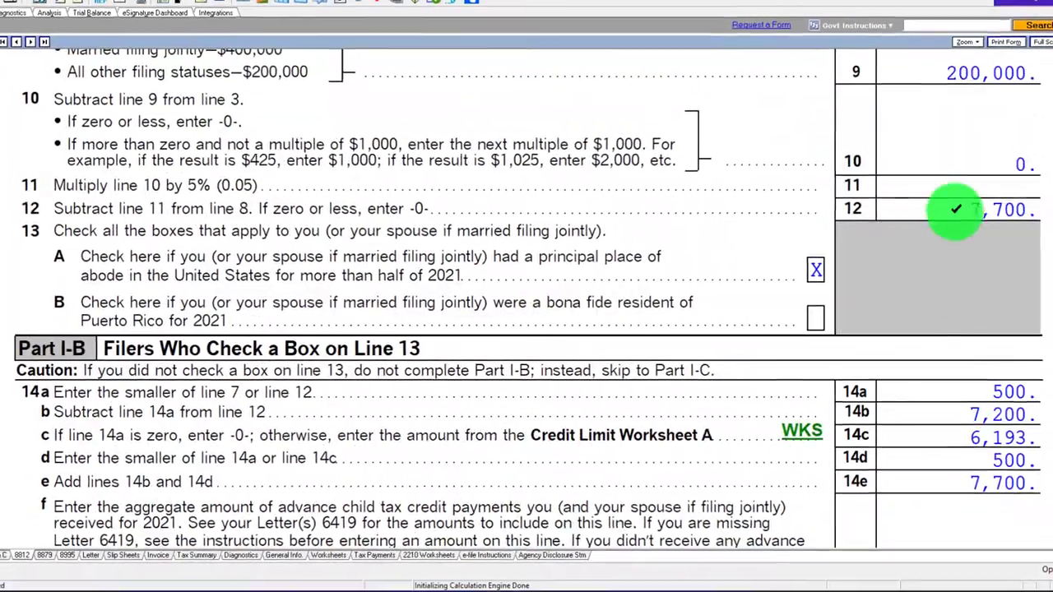
scroll(909, 352, "down", 5)
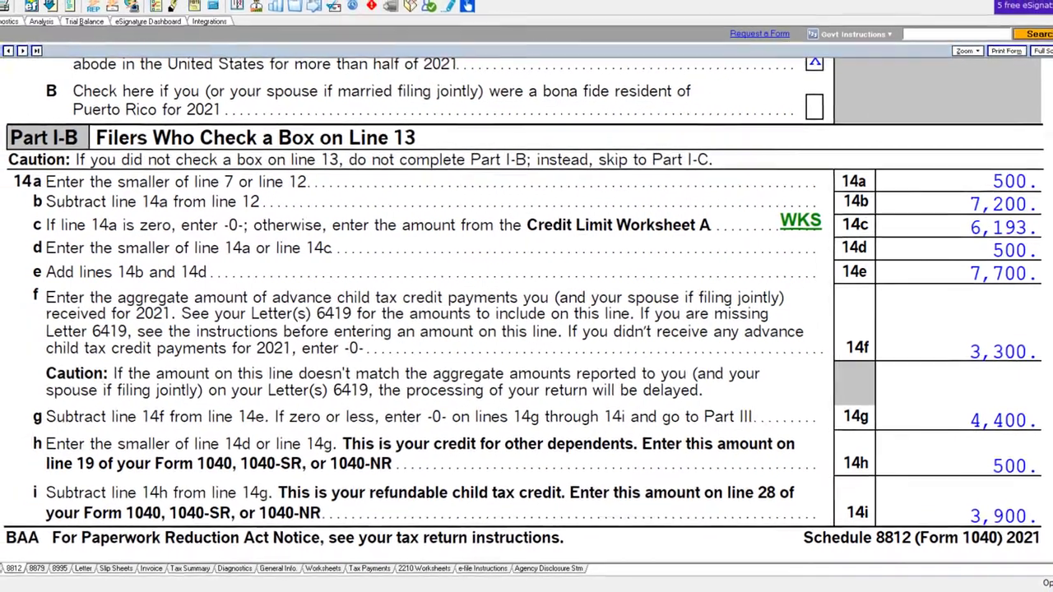
Check the credit for other dependents on line 19 and the refundable child tax credit on line 28 of Form 1040
left_click(5, 424)
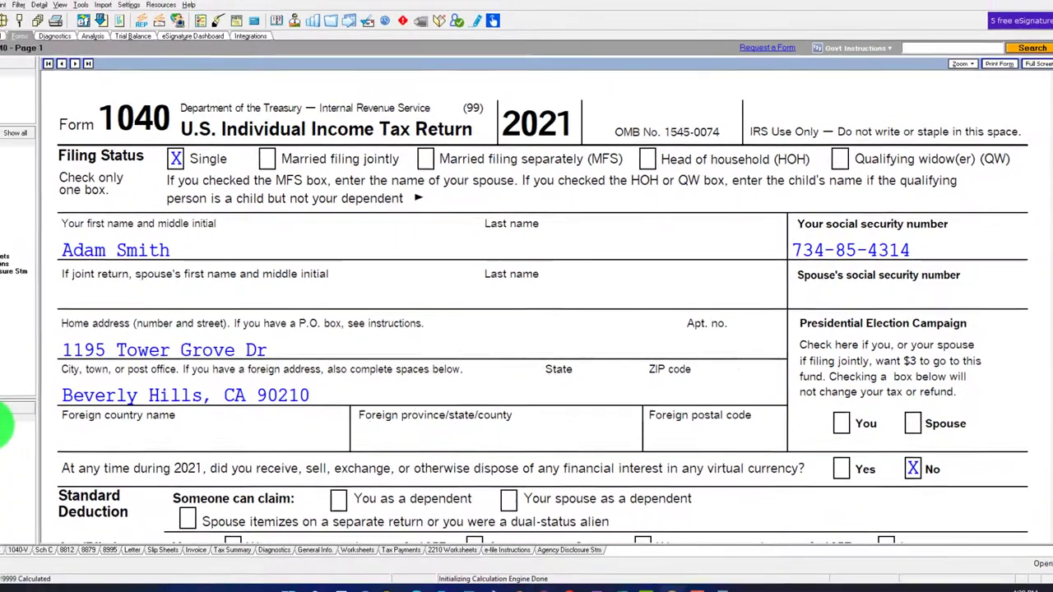
left_click(5, 424)
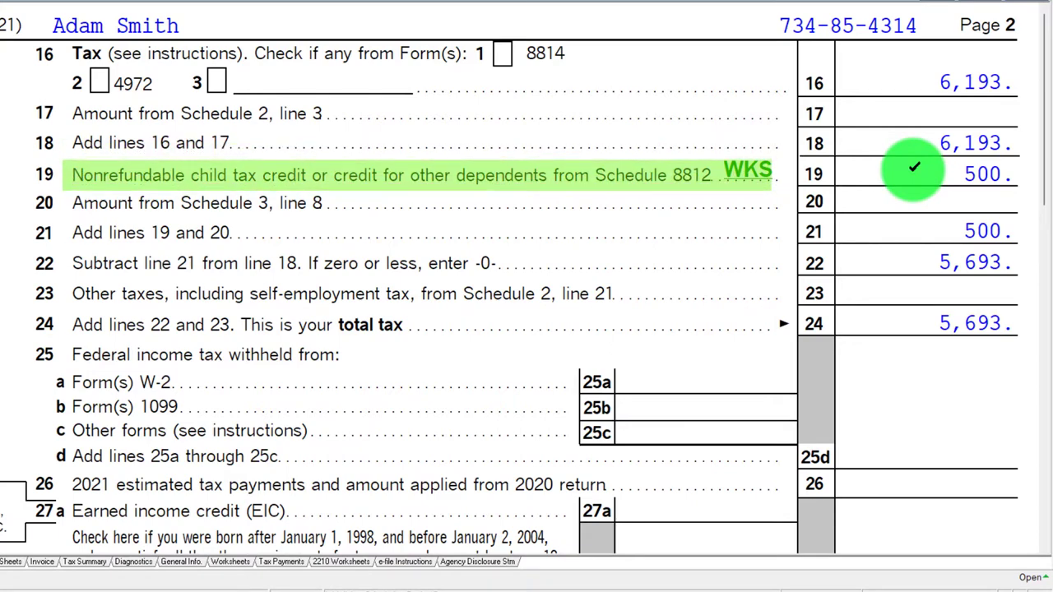
scroll(914, 169, "down", 5)
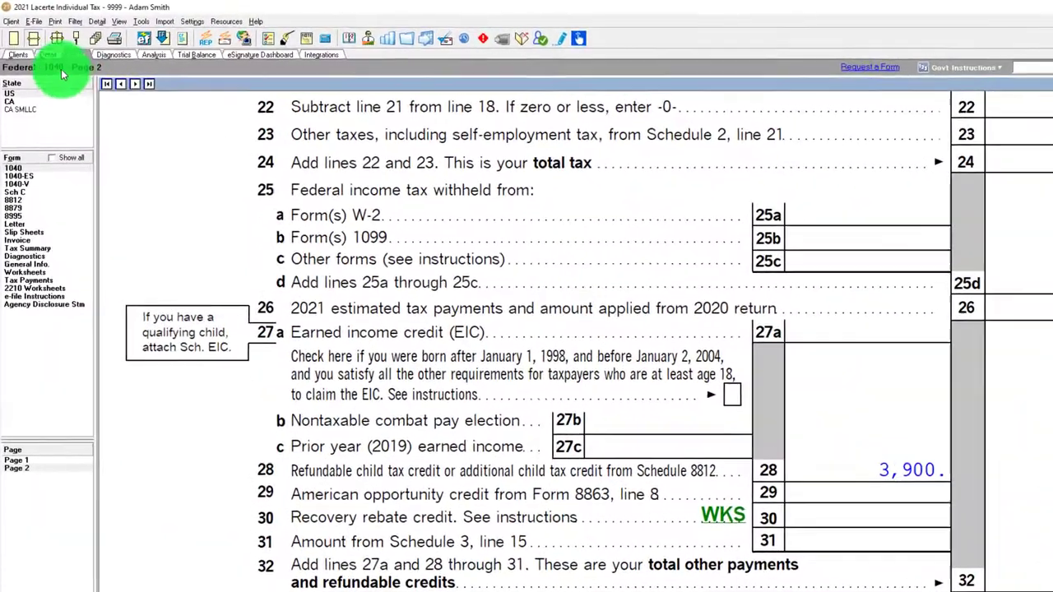
Suppress all three dependents in Dependent Information so that none is claimed on the return this year
left_click(45, 56)
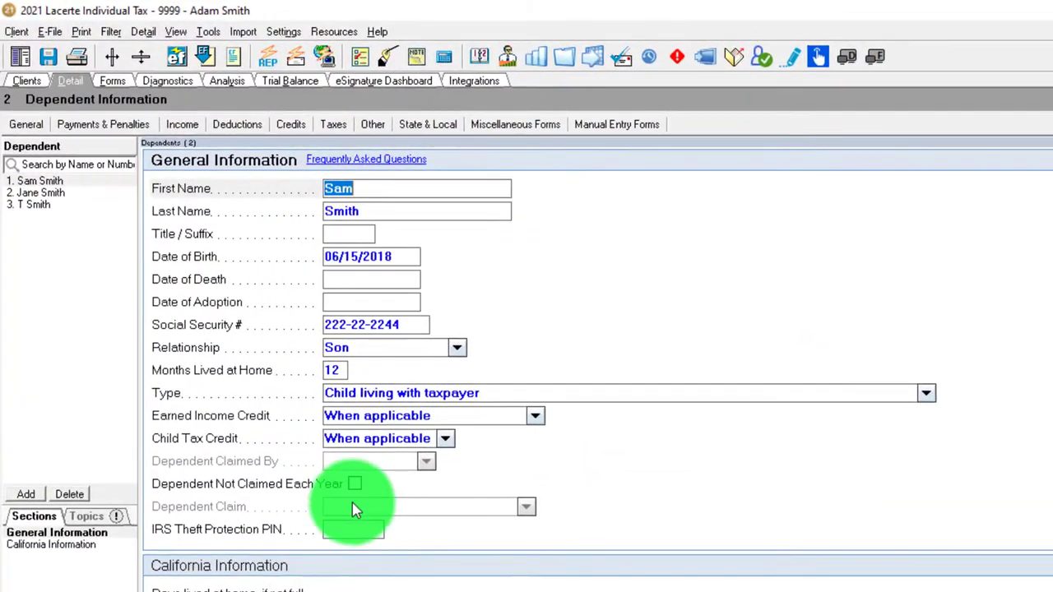
left_click(45, 194)
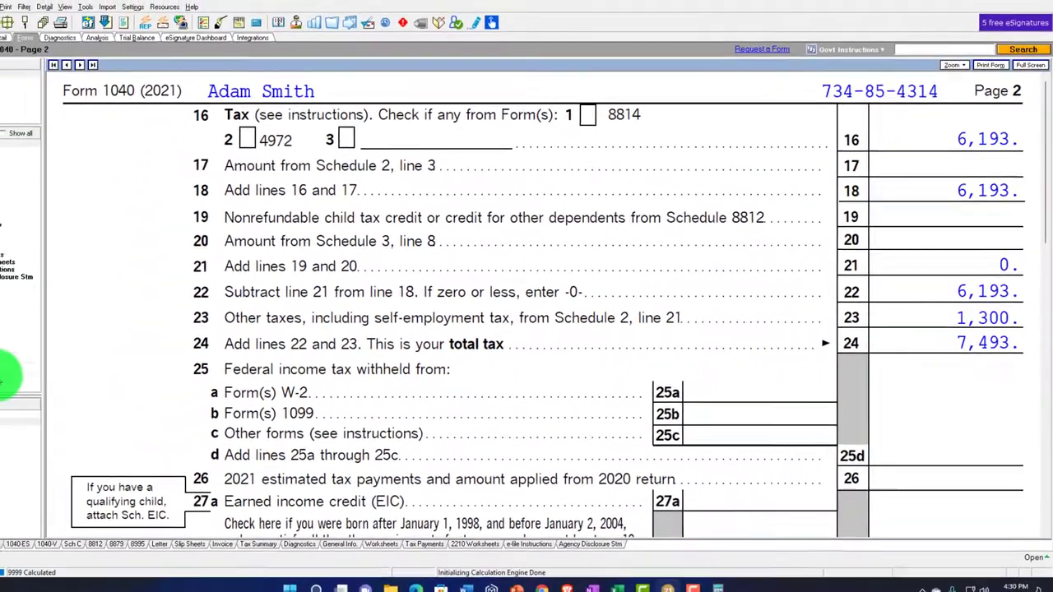
Check the filing status, dependents and wages on Form 1040, and examine Schedule 8812 through line 14i for the return without dependents
left_click(7, 416)
scroll(447, 272, "down", 5)
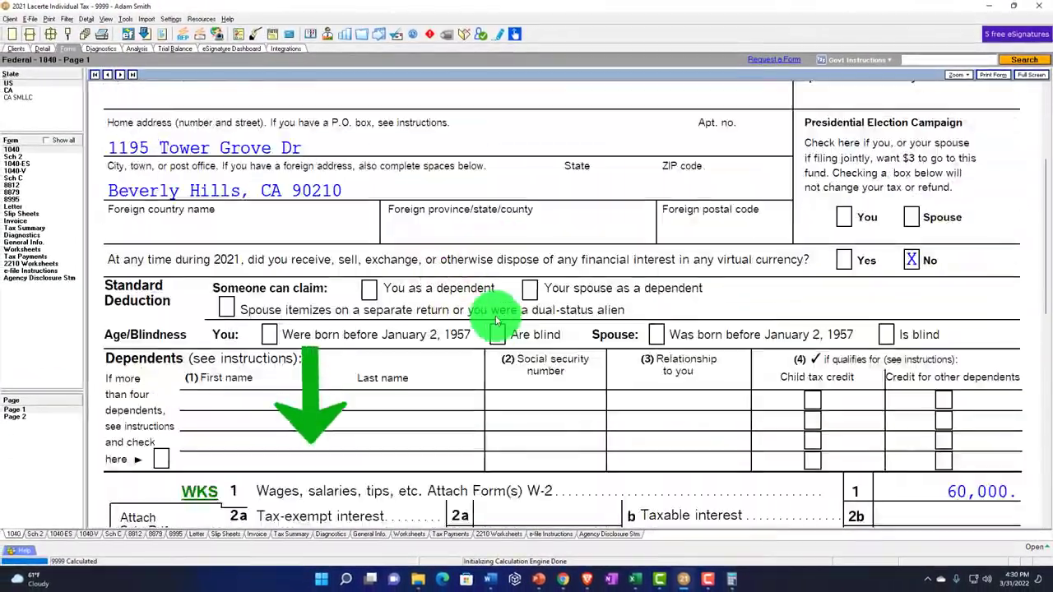
scroll(457, 362, "up", 5)
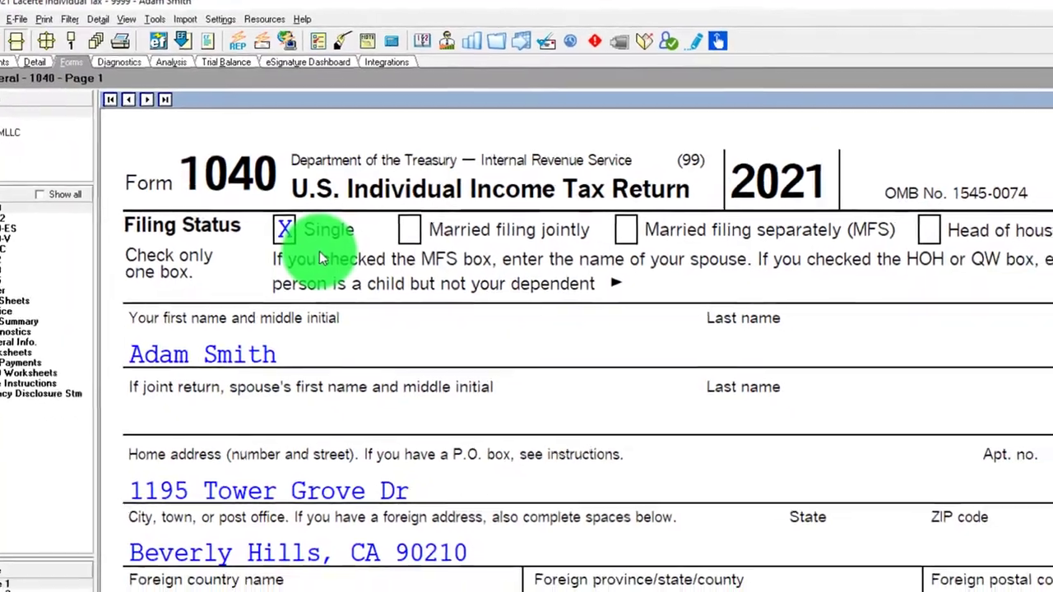
scroll(335, 267, "down", 3)
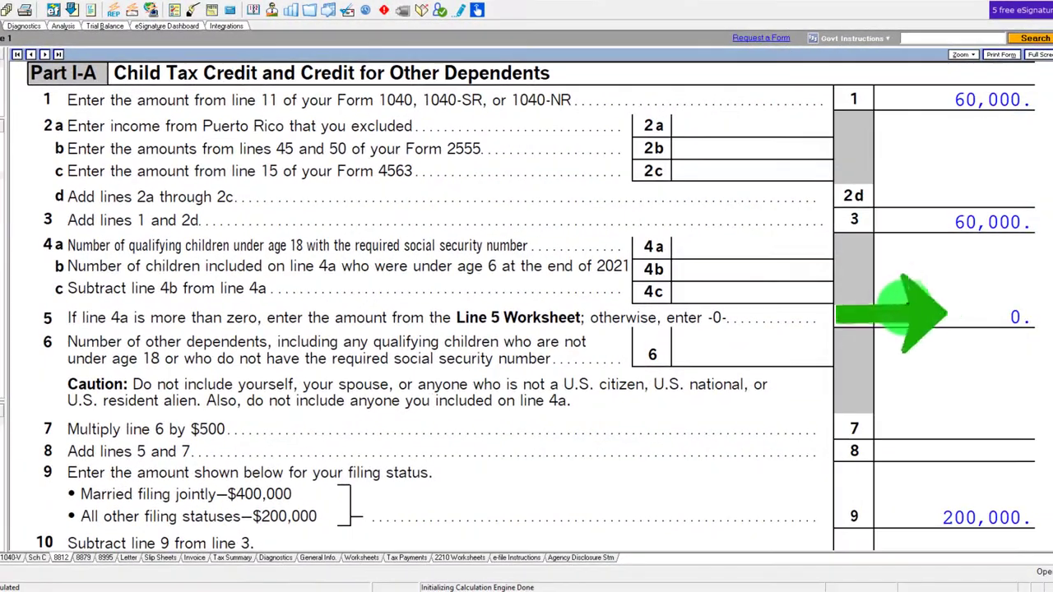
scroll(905, 305, "down", 8)
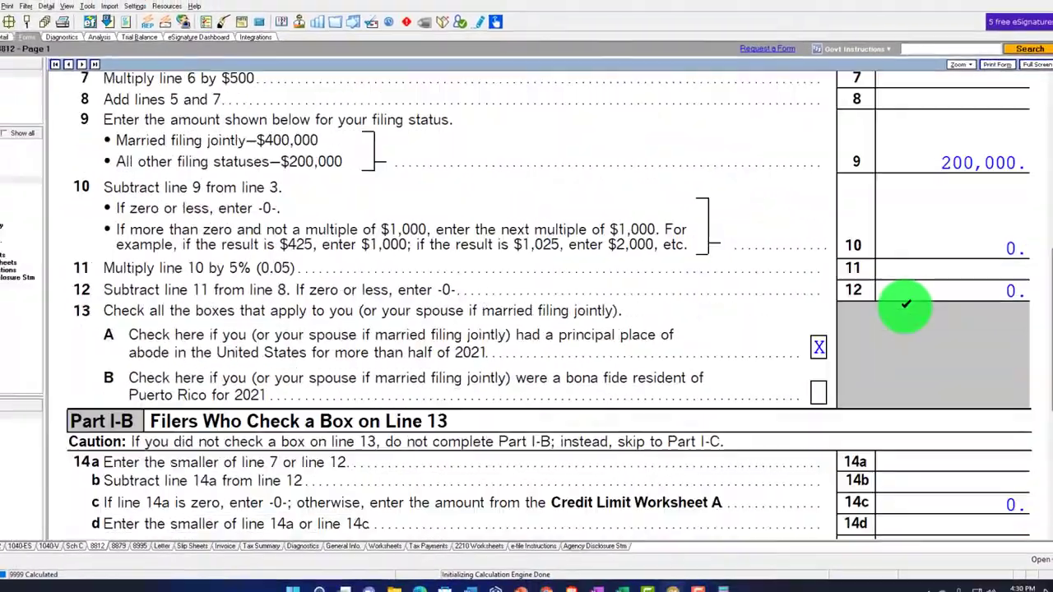
scroll(905, 306, "down", 5)
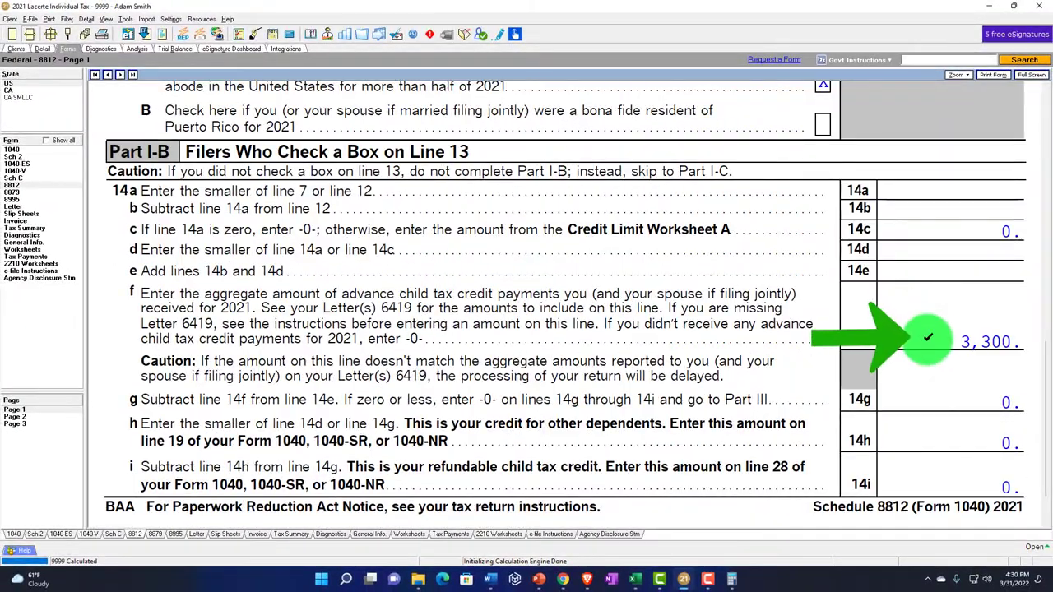
Jump from Schedule 8812 line 14f to its input, and set the taxpayer's advance payment to 1,800 and the qualifying children to 1
right_click(952, 340)
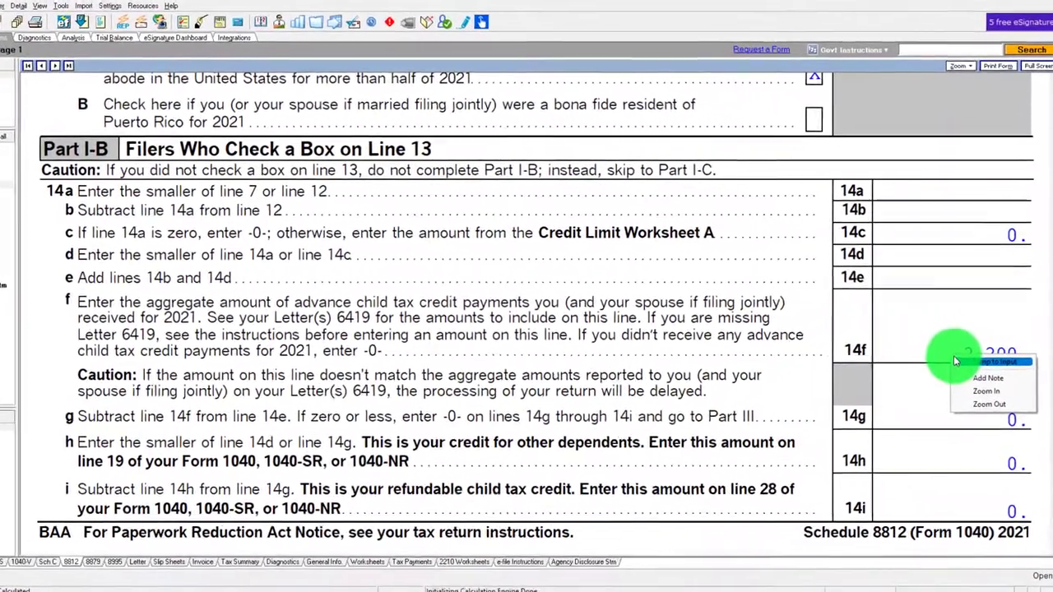
left_click(955, 362)
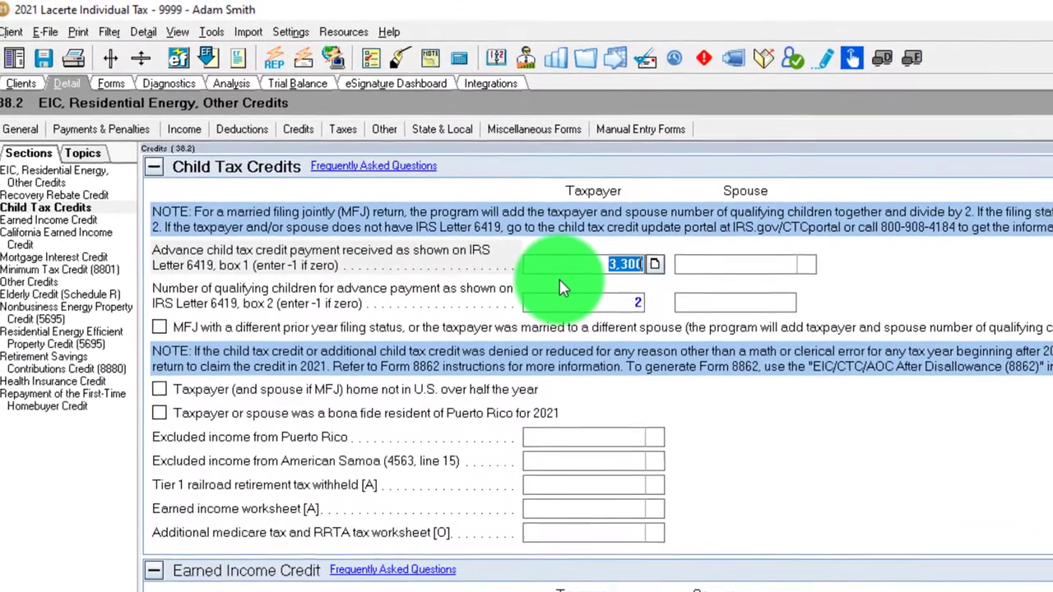
type("1800")
key("Tab")
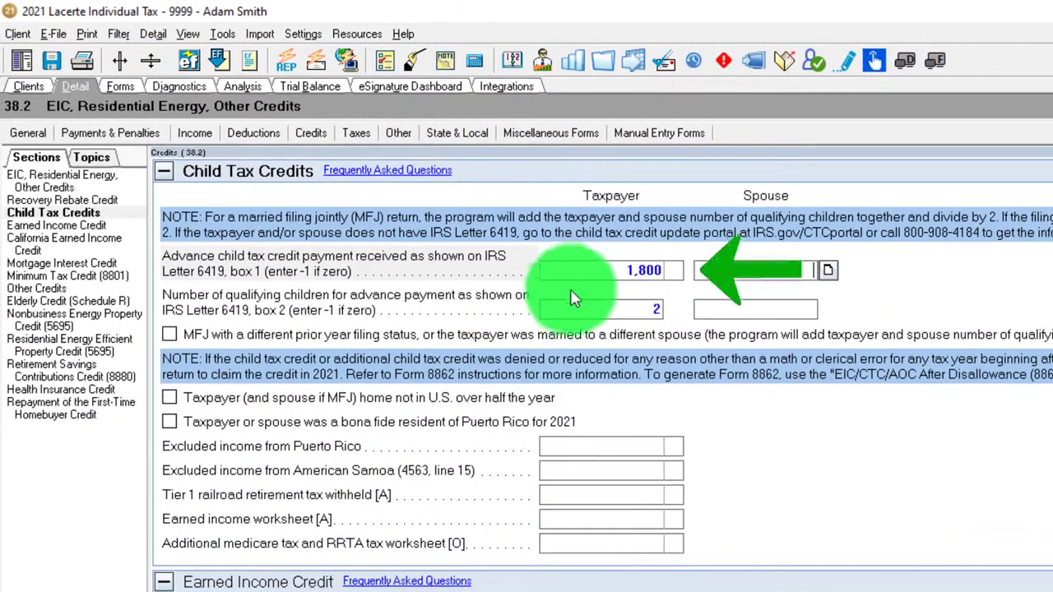
left_click(638, 309)
type("1")
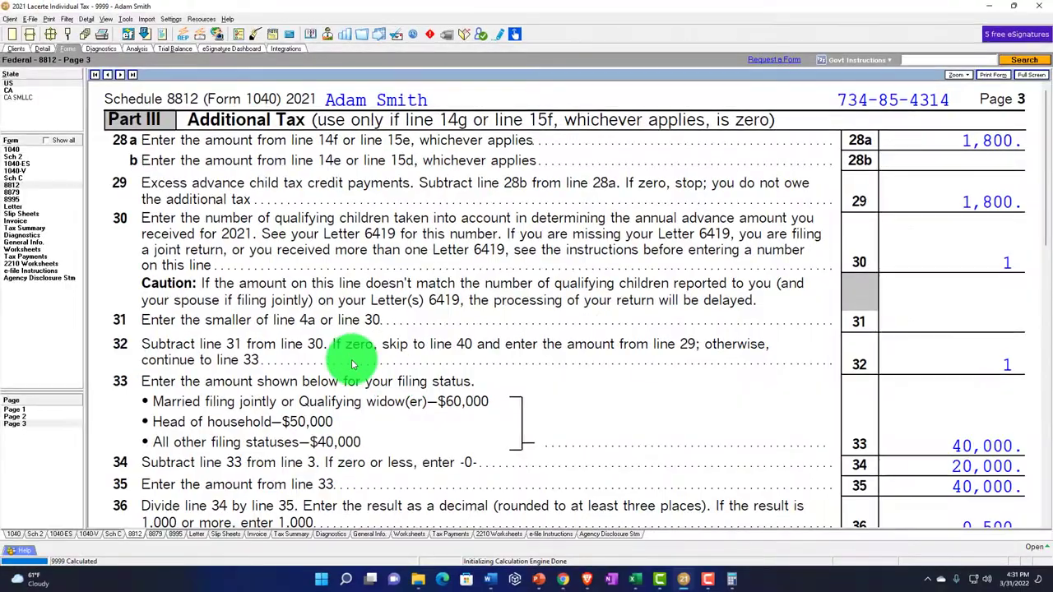
Examine the Additional Tax calculation in Part III of Schedule 8812, from line 28a through line 40
scroll(387, 362, "down", 3)
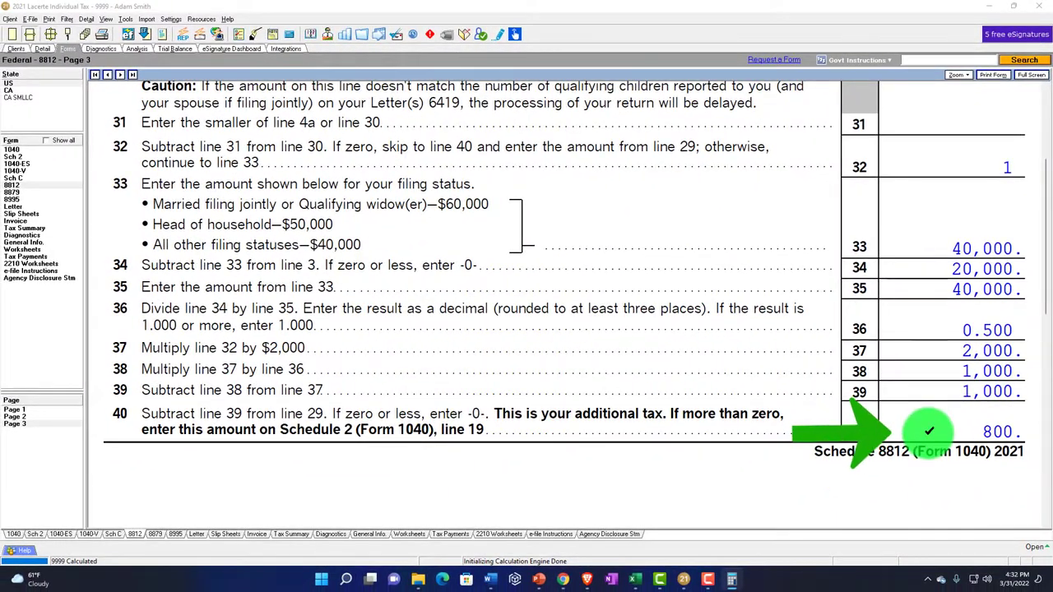
scroll(930, 431, "up", 1)
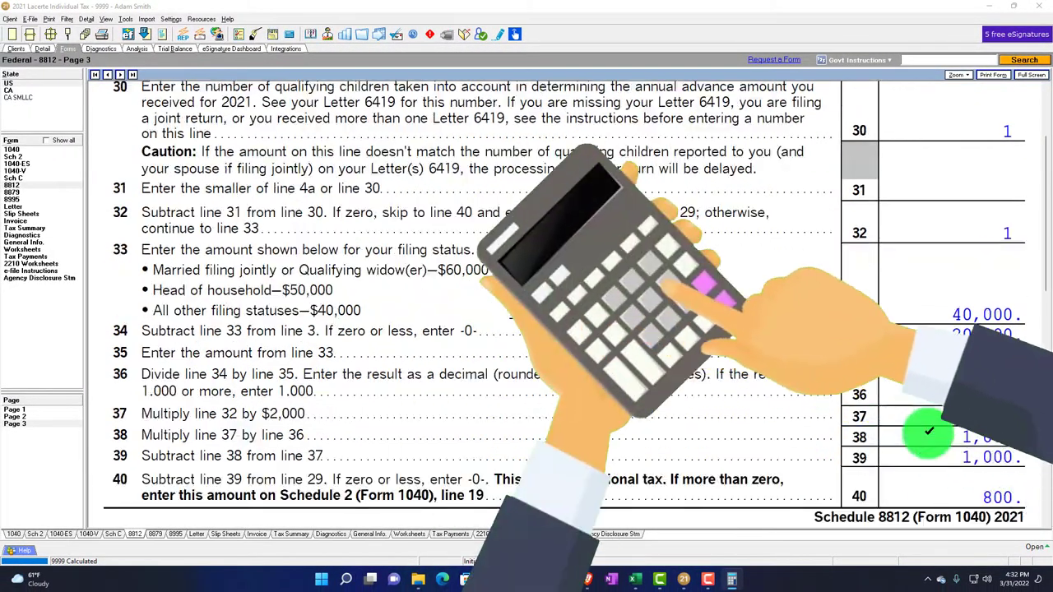
scroll(930, 428, "down", 1)
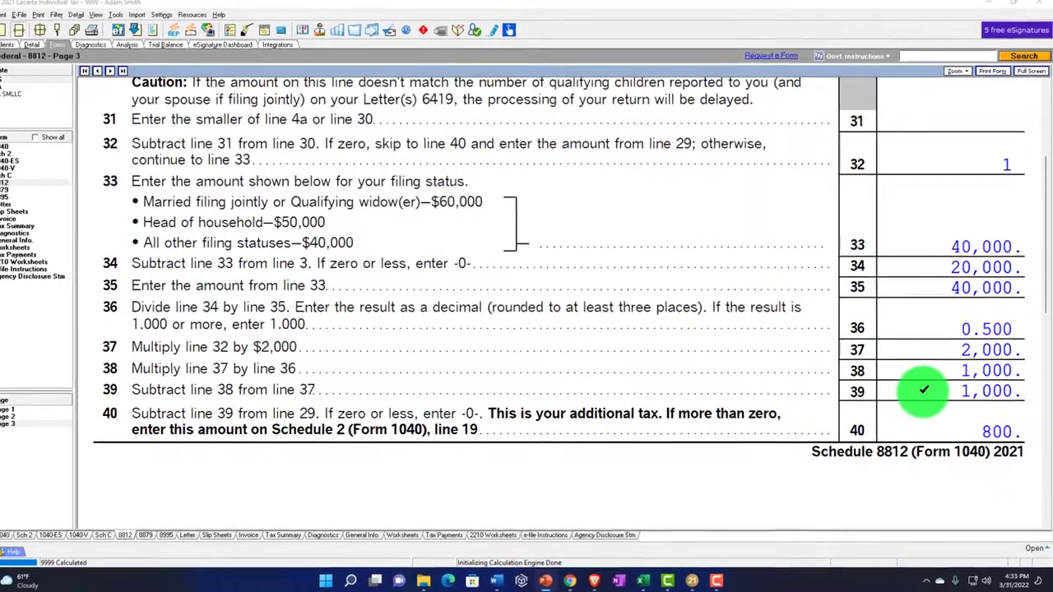
scroll(922, 395, "up", 3)
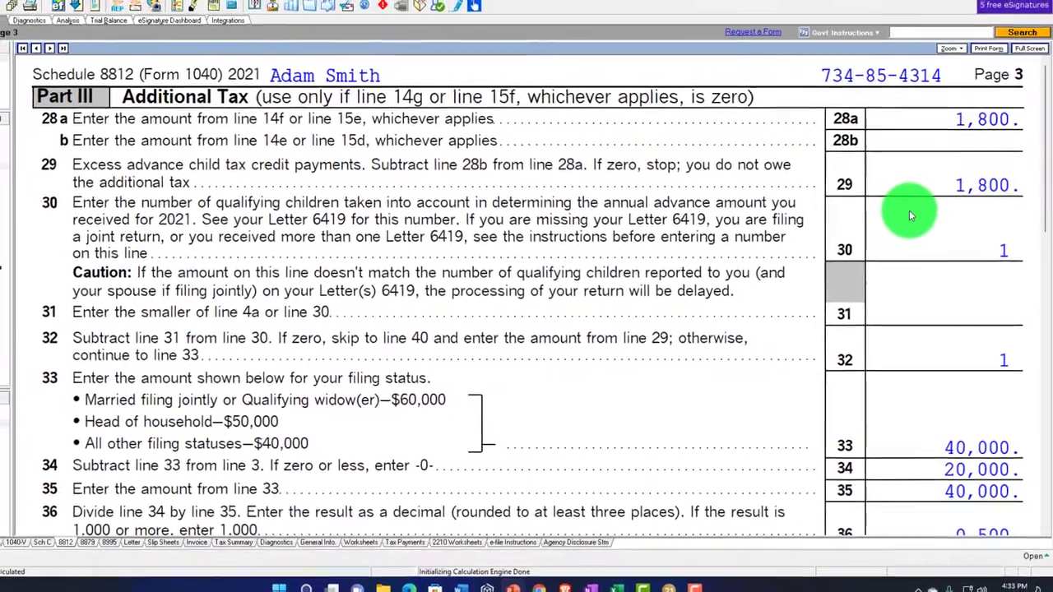
scroll(907, 214, "down", 5)
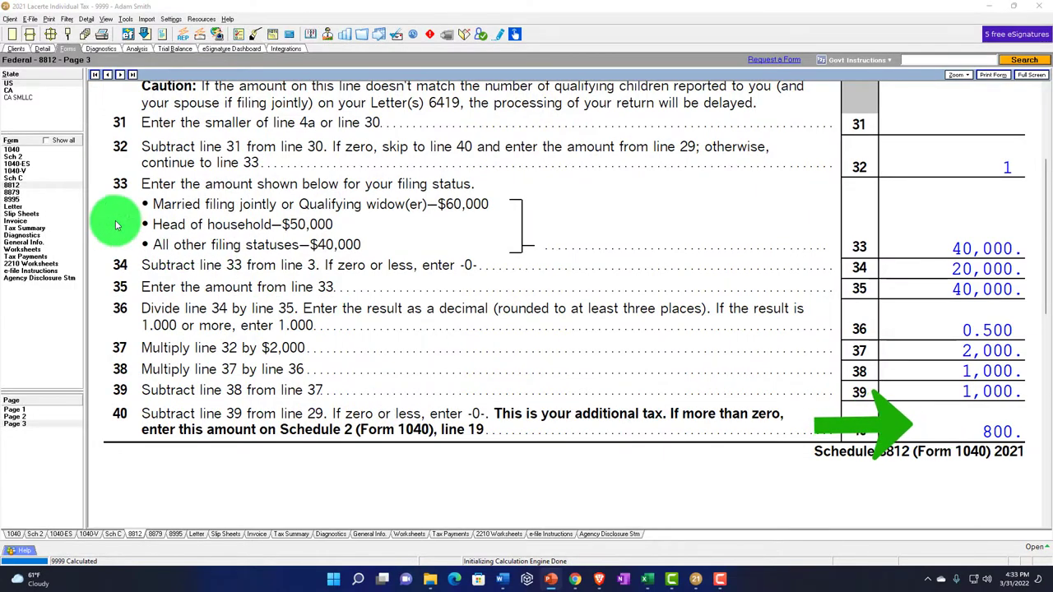
Open Schedule 2 and examine the Other Taxes section for the additional tax carried from Schedule 8812
left_click(23, 163)
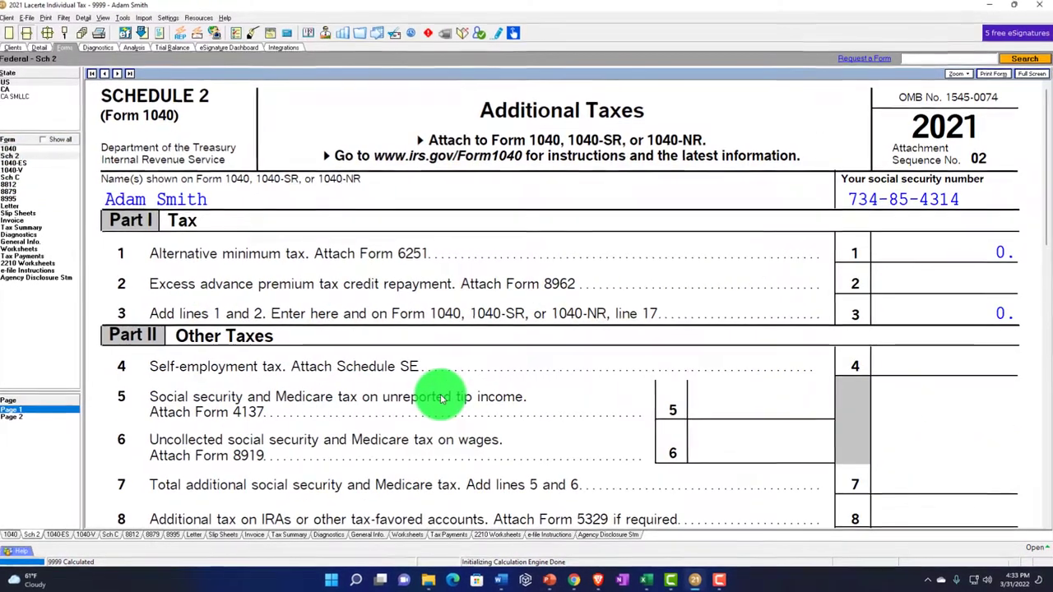
scroll(440, 399, "down", 5)
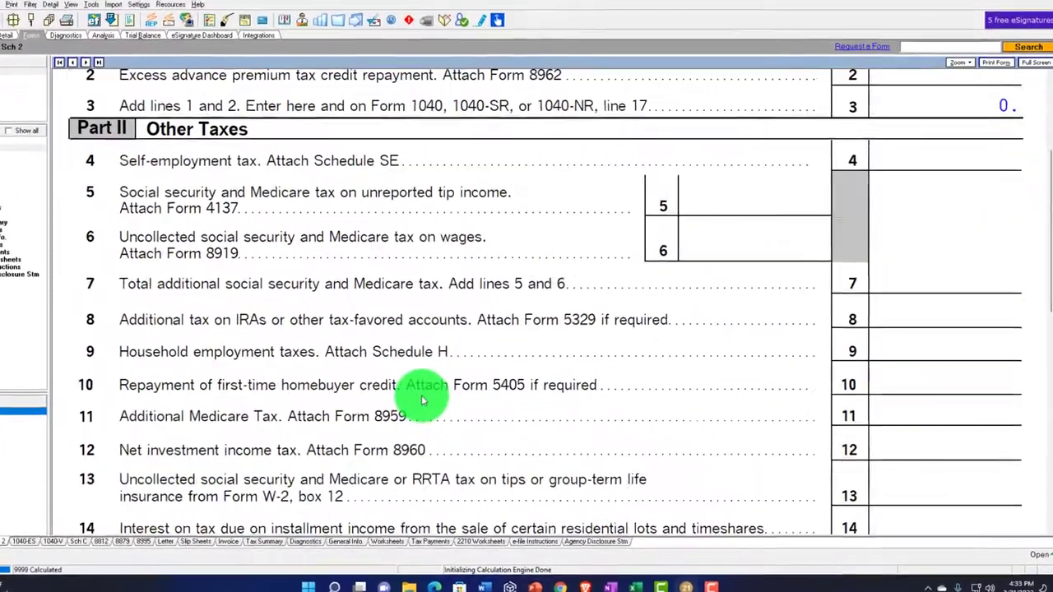
scroll(414, 401, "down", 3)
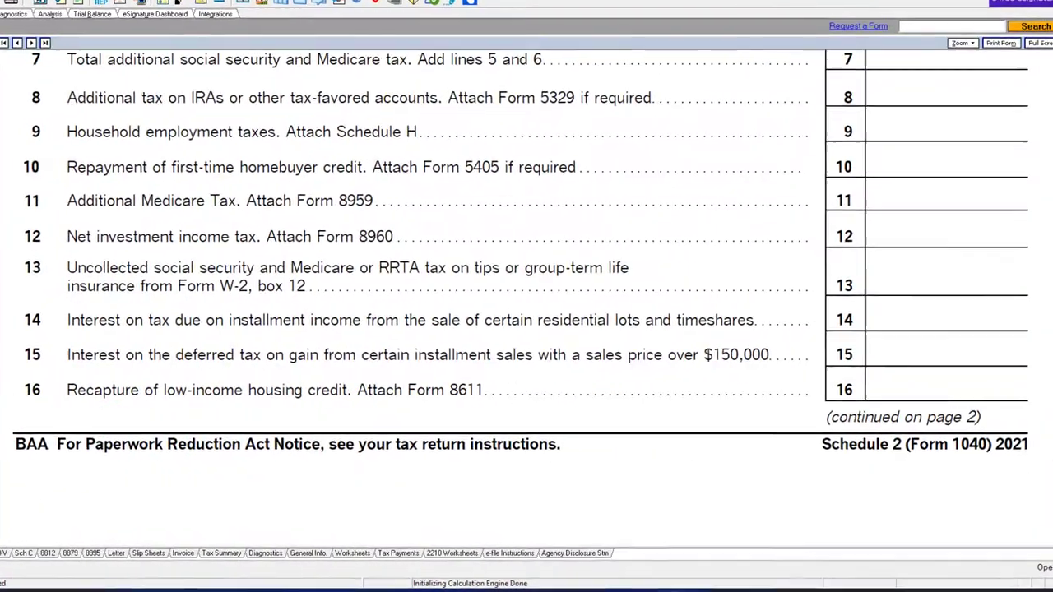
scroll(392, 405, "down", 3)
scroll(387, 401, "down", 5)
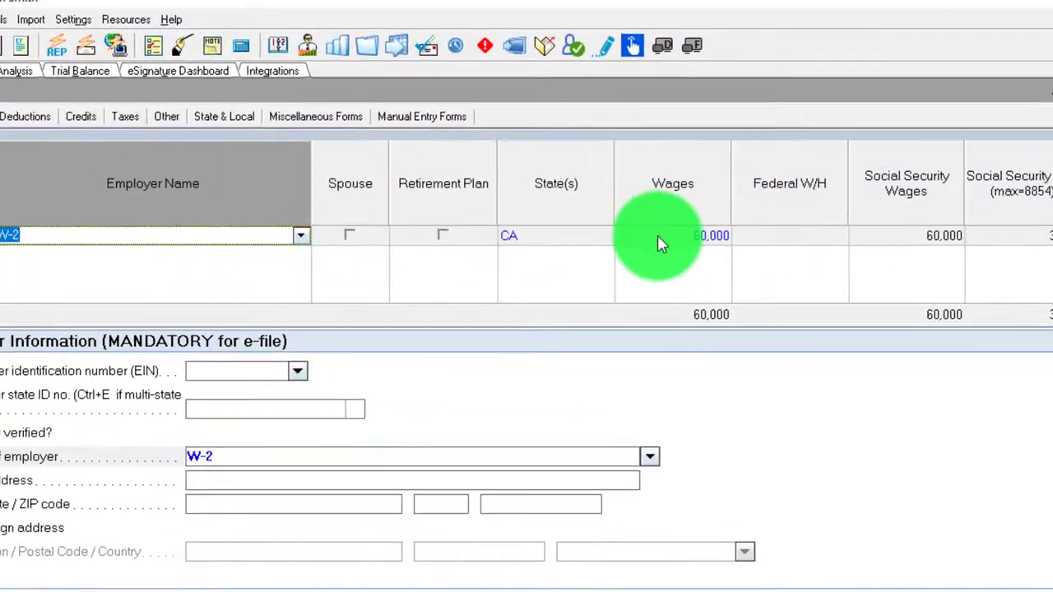
Set the W-2 wages to 40,000 and review the Additional Tax calculation in Part III of Schedule 8812
left_click(677, 254)
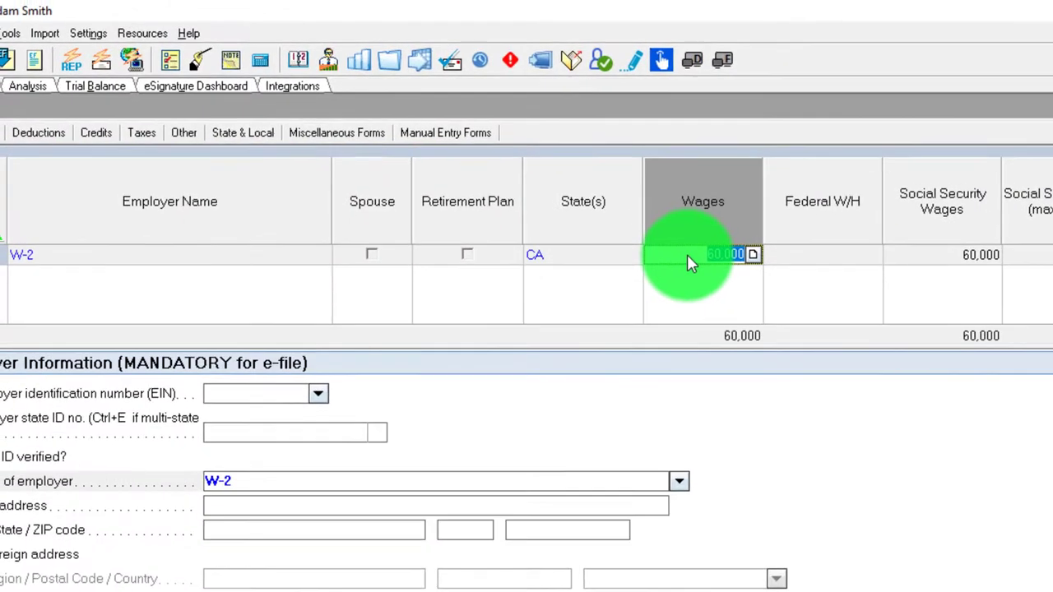
type("40000")
key("Tab")
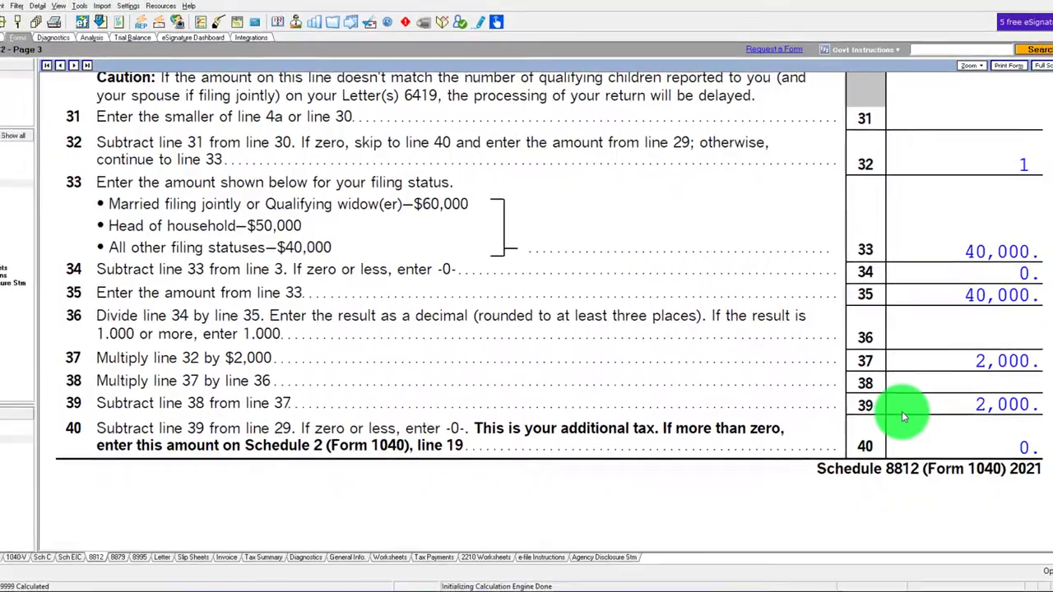
scroll(902, 412, "up", 3)
scroll(898, 402, "up", 2)
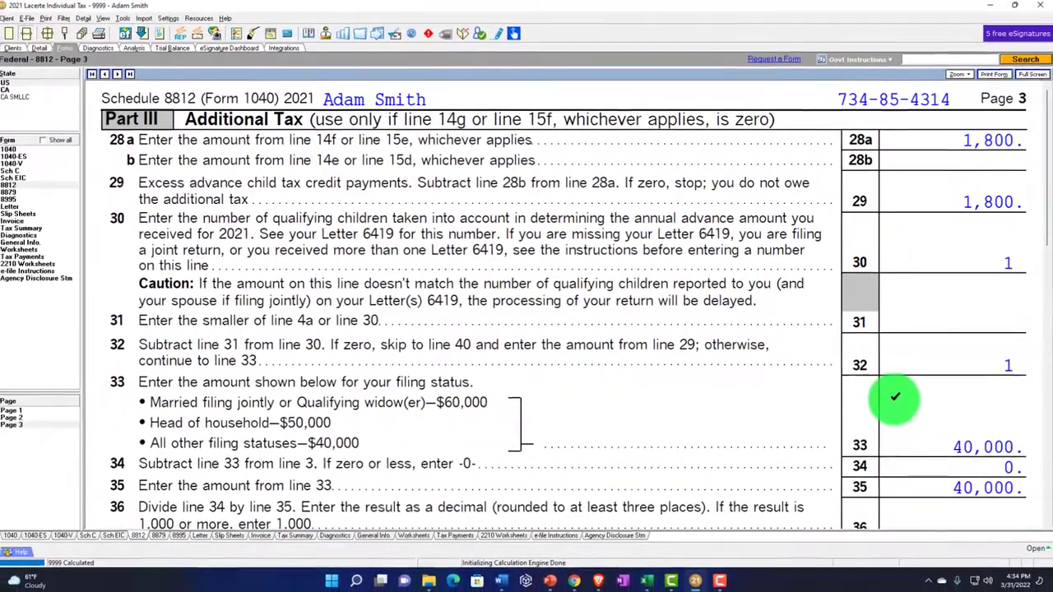
scroll(895, 397, "down", 4)
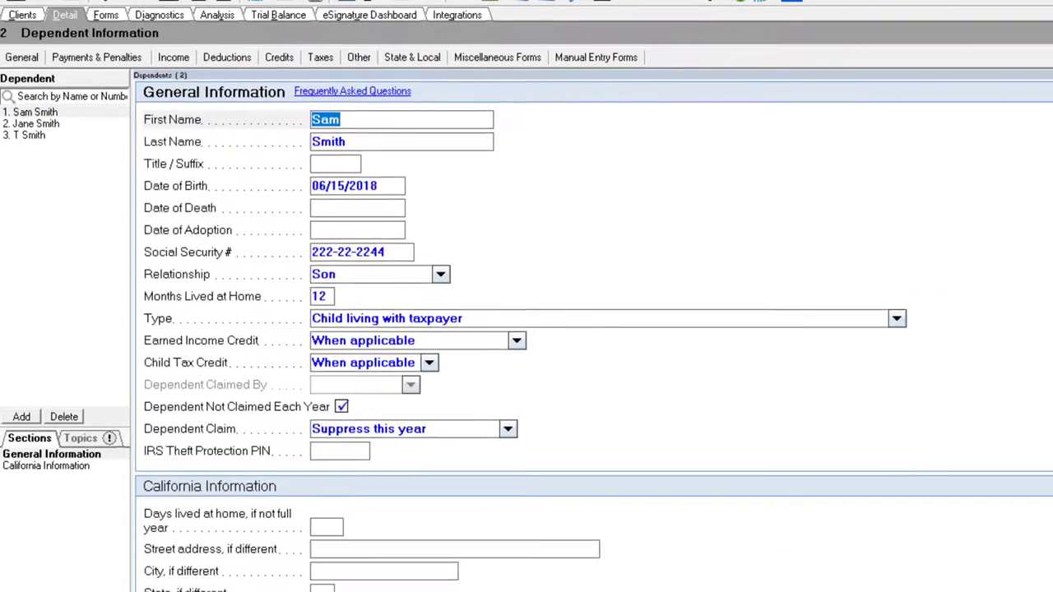
Clear Dependent Not Claimed Each Year for the first dependent, and review Schedule 8812 lines 1 through 13
left_click(346, 409)
left_click(120, 16)
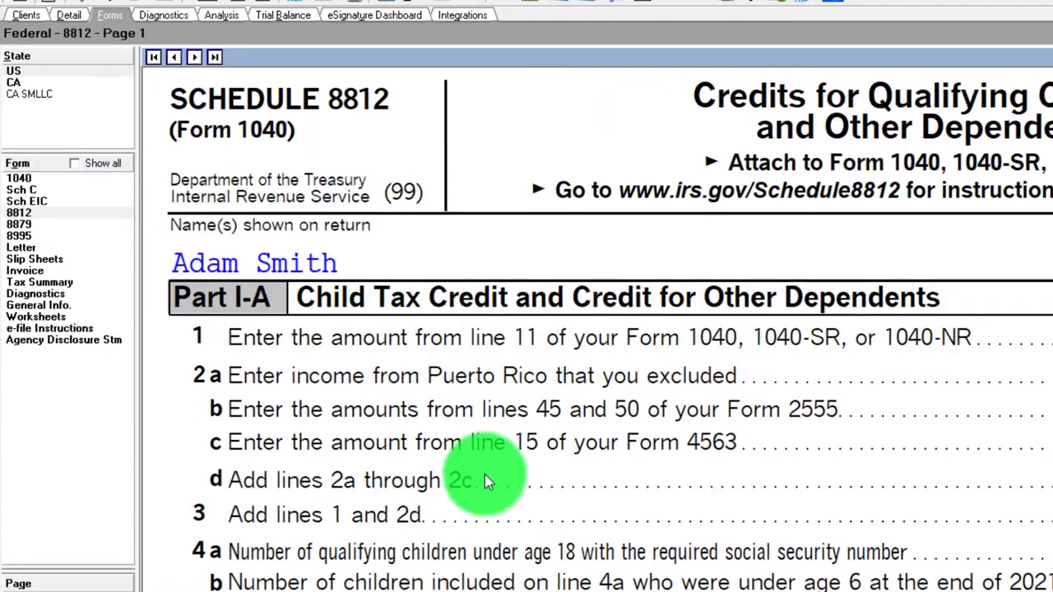
scroll(668, 576, "down", 3)
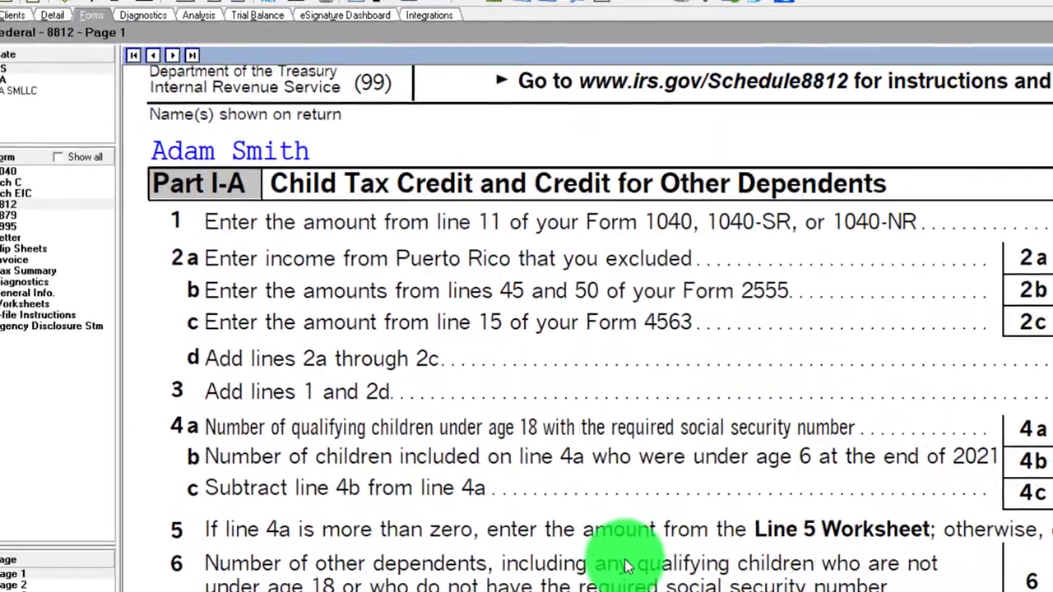
scroll(625, 566, "down", 6)
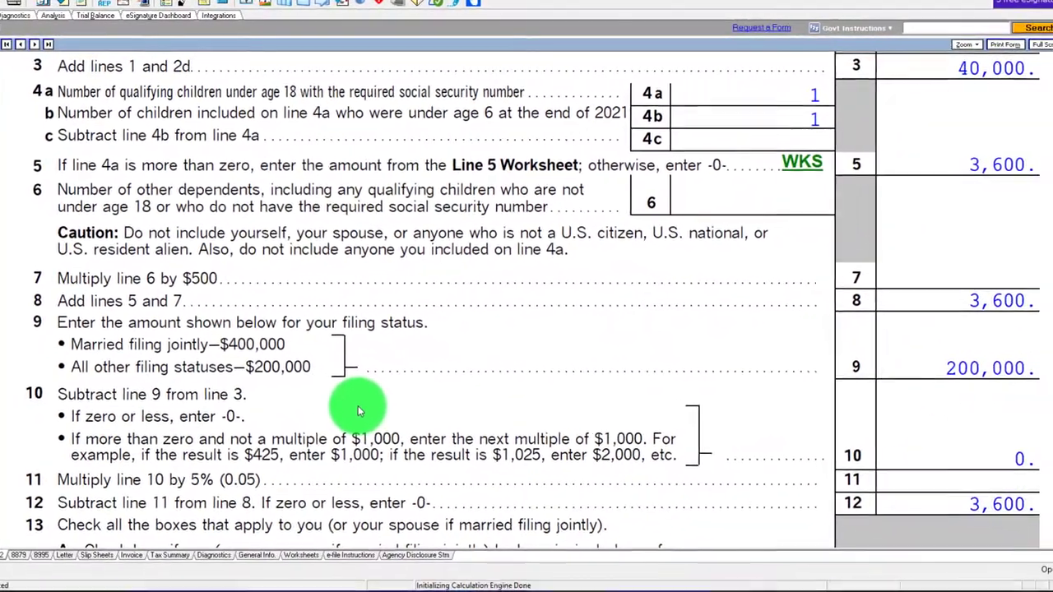
scroll(297, 338, "down", 3)
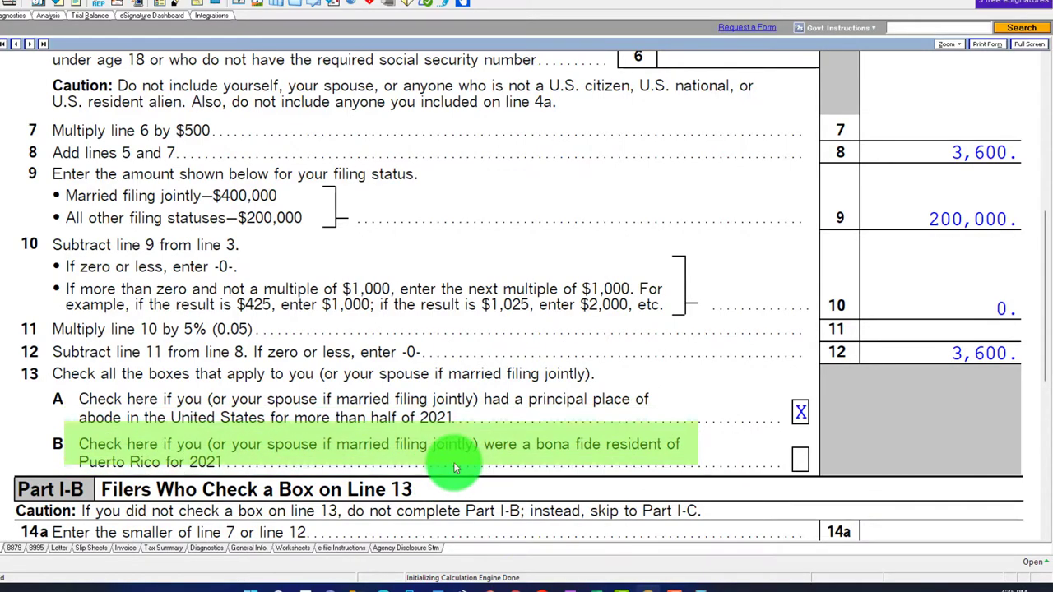
Jump from Schedule 8812 line 13A to its input, mark the taxpayer's home as not in U.S. over half the year, and recheck line 13
right_click(804, 411)
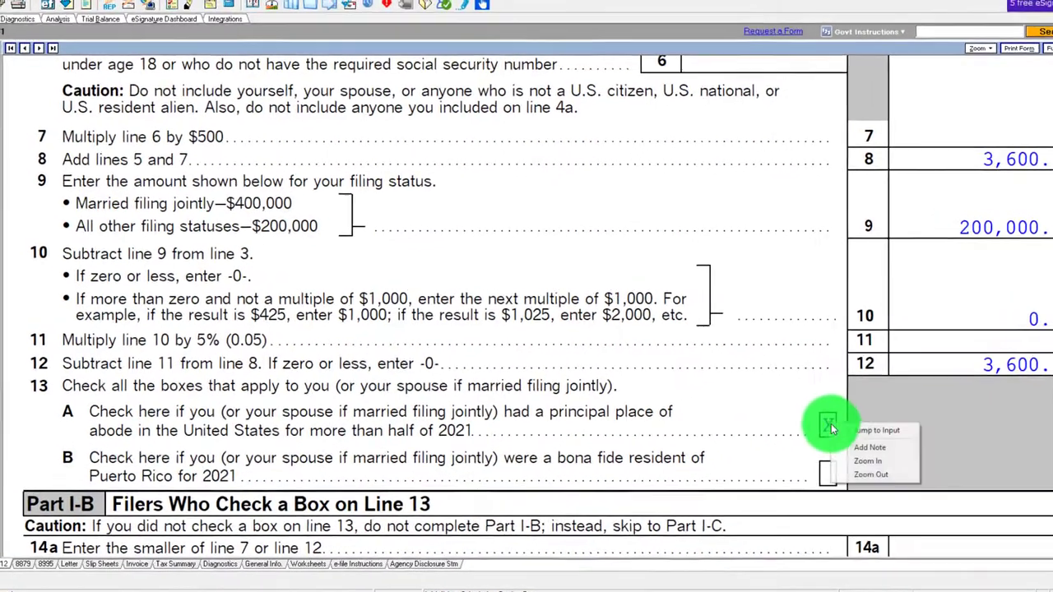
left_click(877, 431)
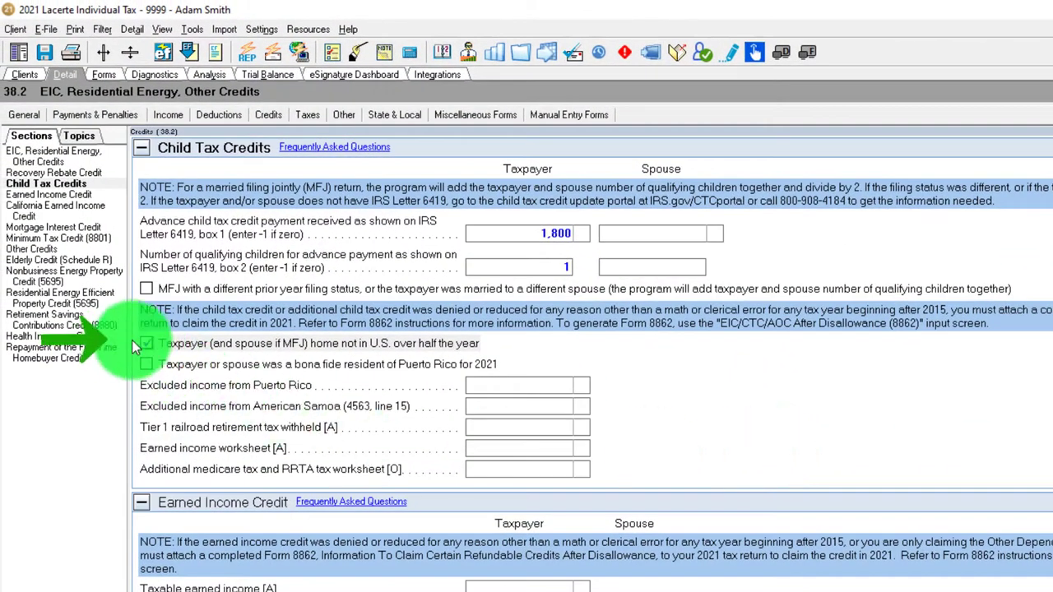
left_click(103, 74)
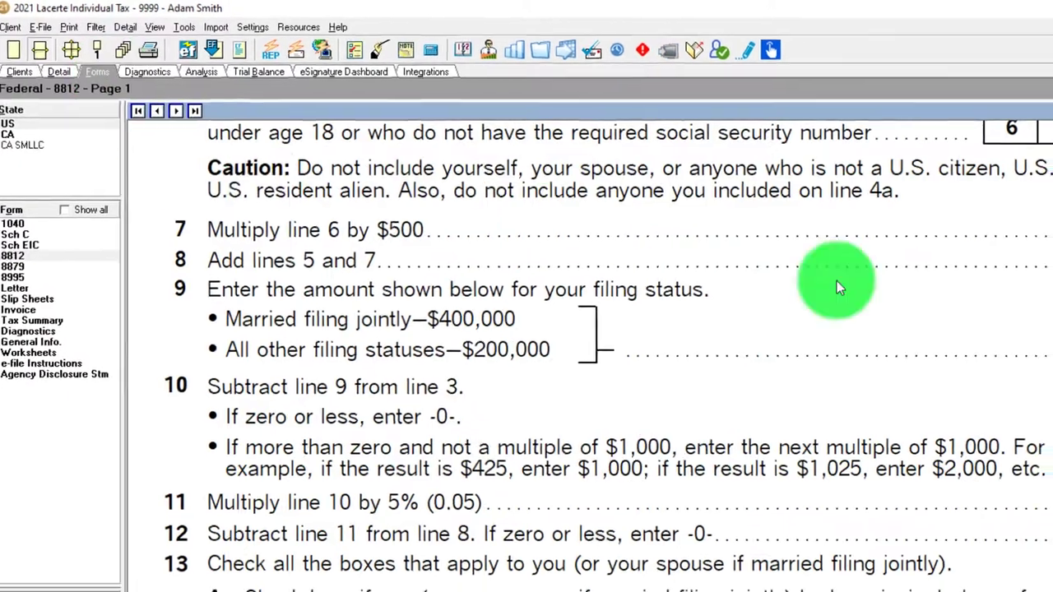
scroll(790, 329, "down", 5)
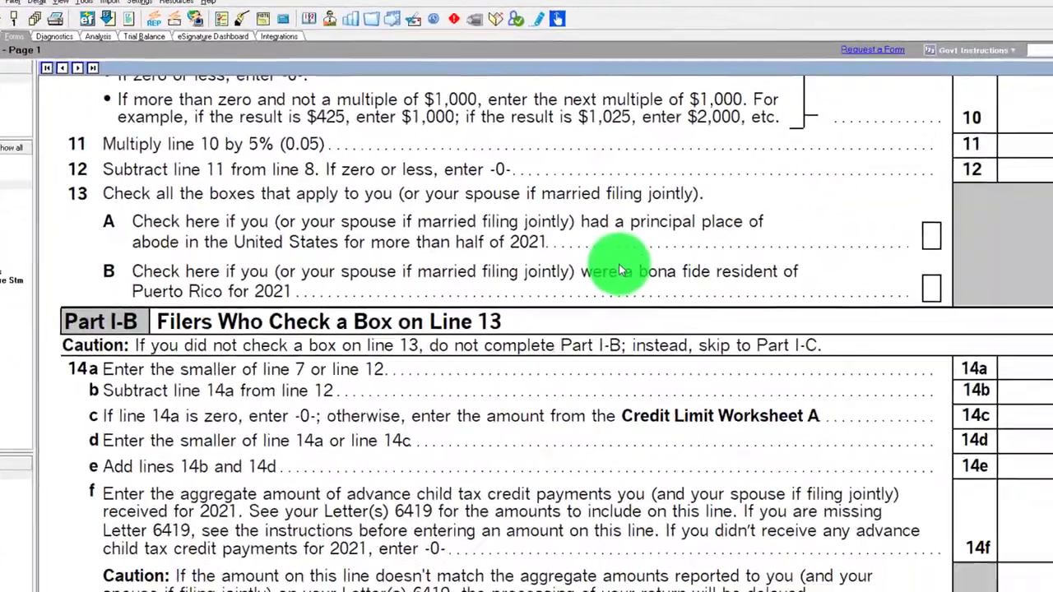
scroll(72, 328, "down", 2)
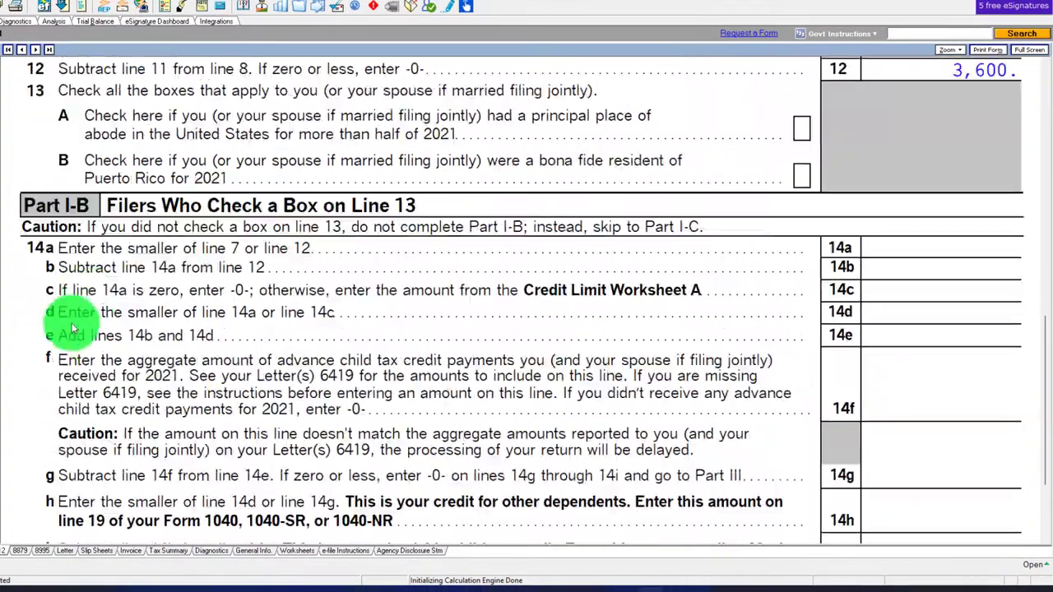
Examine Part I-C and Part II-A on page 2 of Schedule 8812, comparing them with the credit lines on page 1
scroll(349, 351, "down", 5)
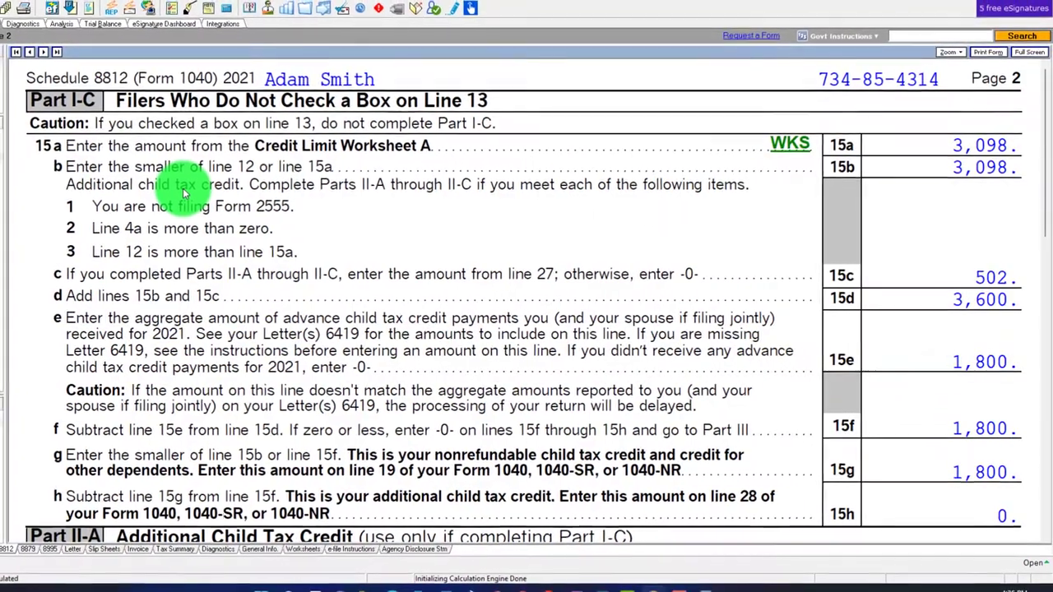
scroll(255, 234, "down", 5)
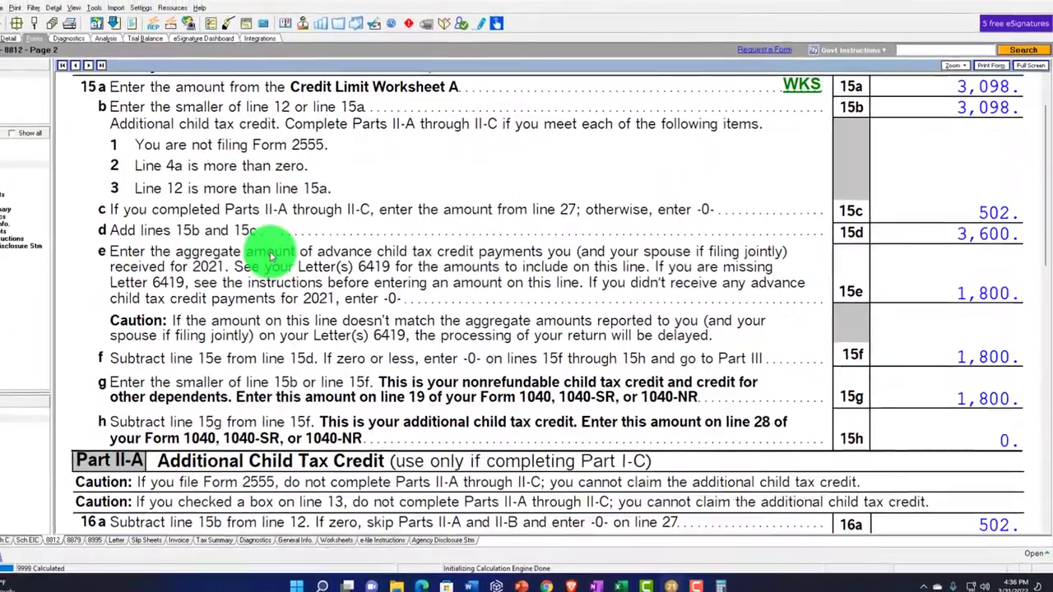
scroll(290, 256, "down", 3)
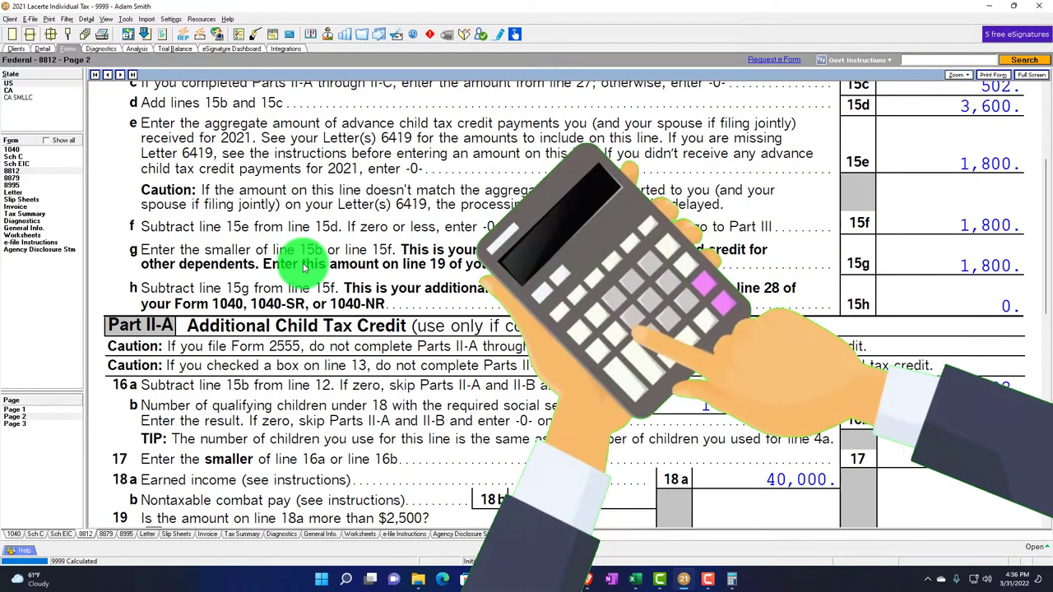
key("Page_Up")
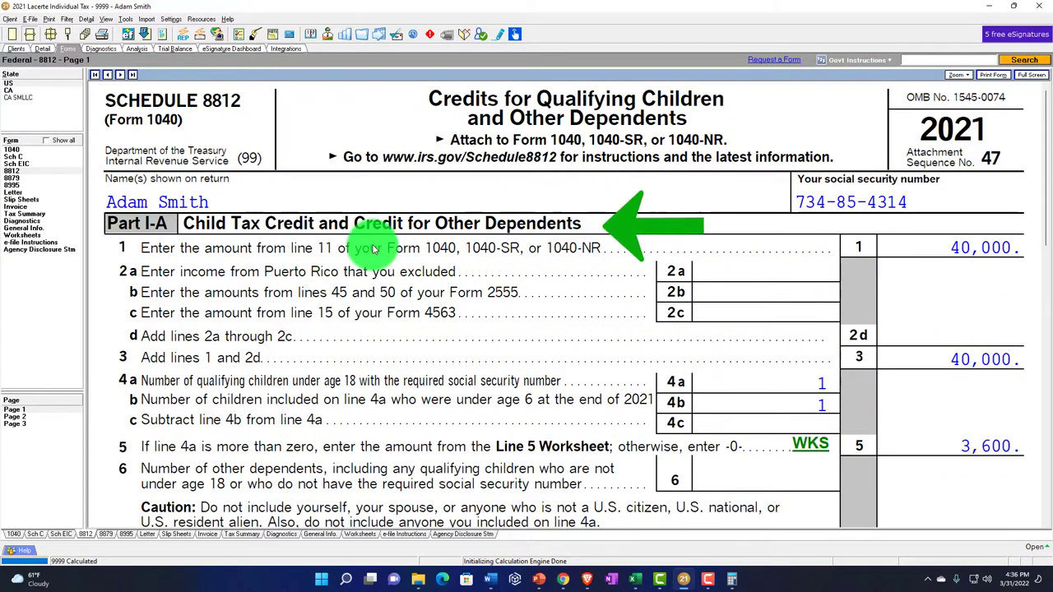
scroll(433, 249, "down", 5)
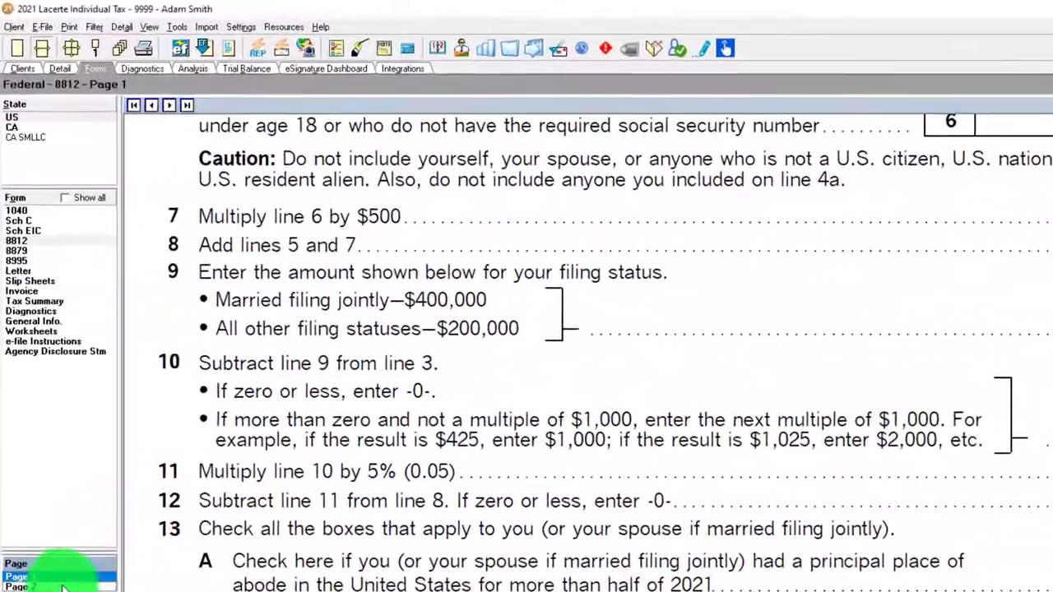
left_click(61, 586)
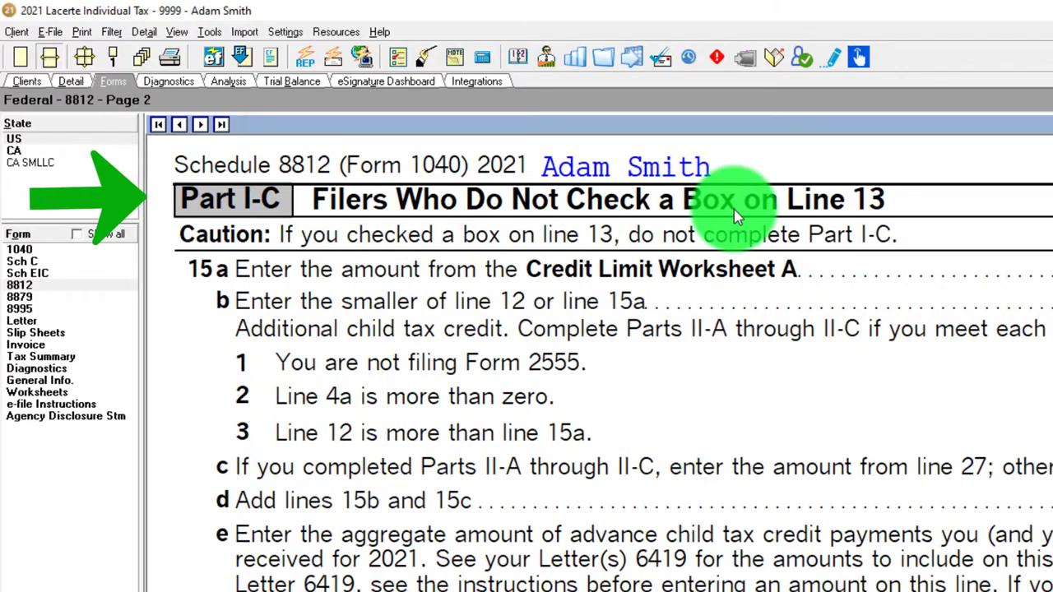
scroll(881, 301, "down", 4)
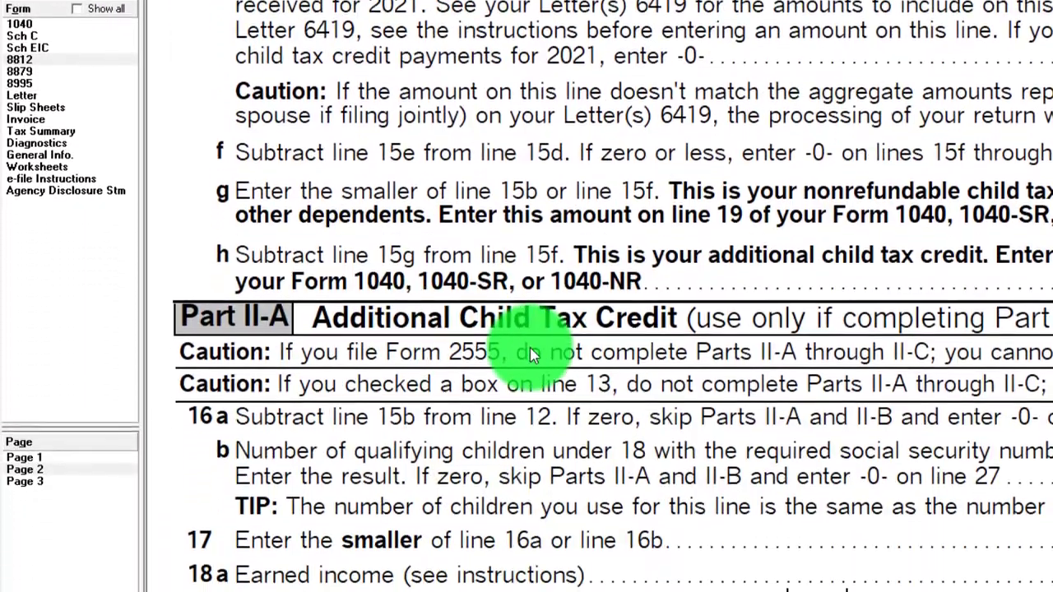
scroll(531, 350, "down", 5)
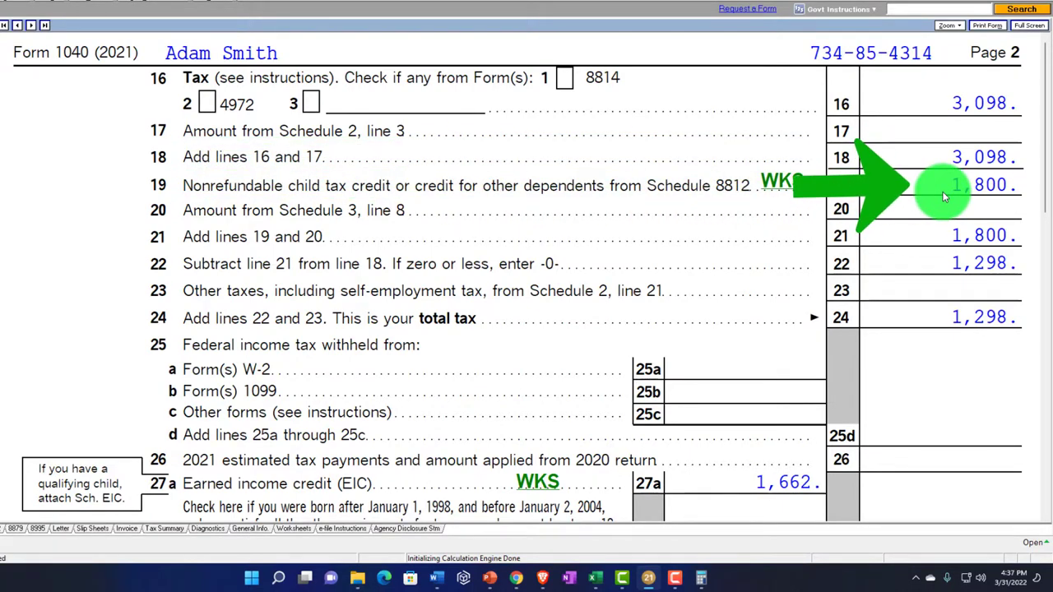
Check Form 1040 page 2 for the nonrefundable child tax credit on line 19 and the refundable credit on line 28
scroll(945, 195, "down", 3)
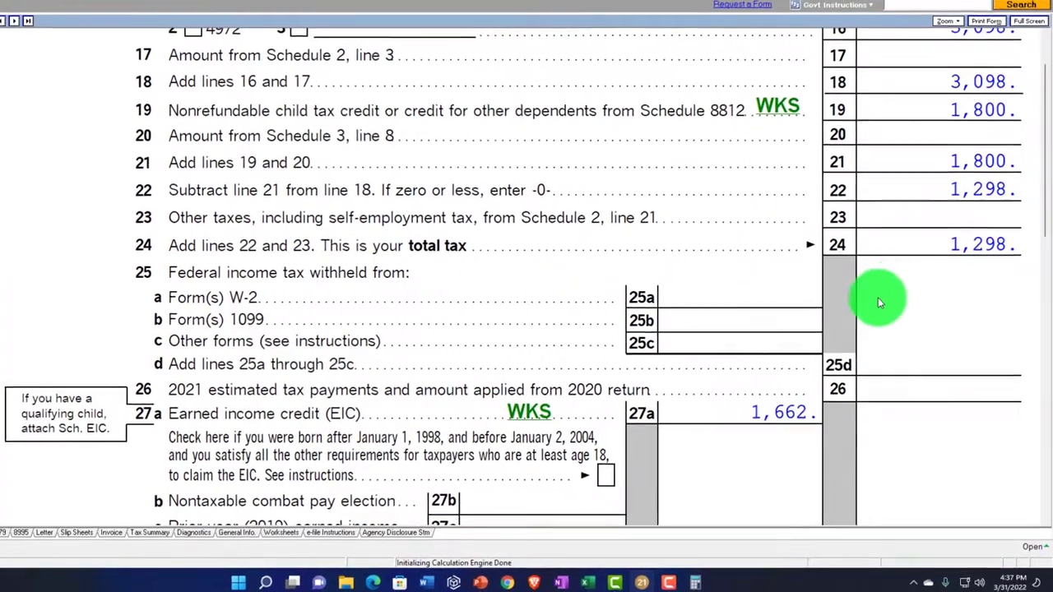
scroll(872, 302, "down", 3)
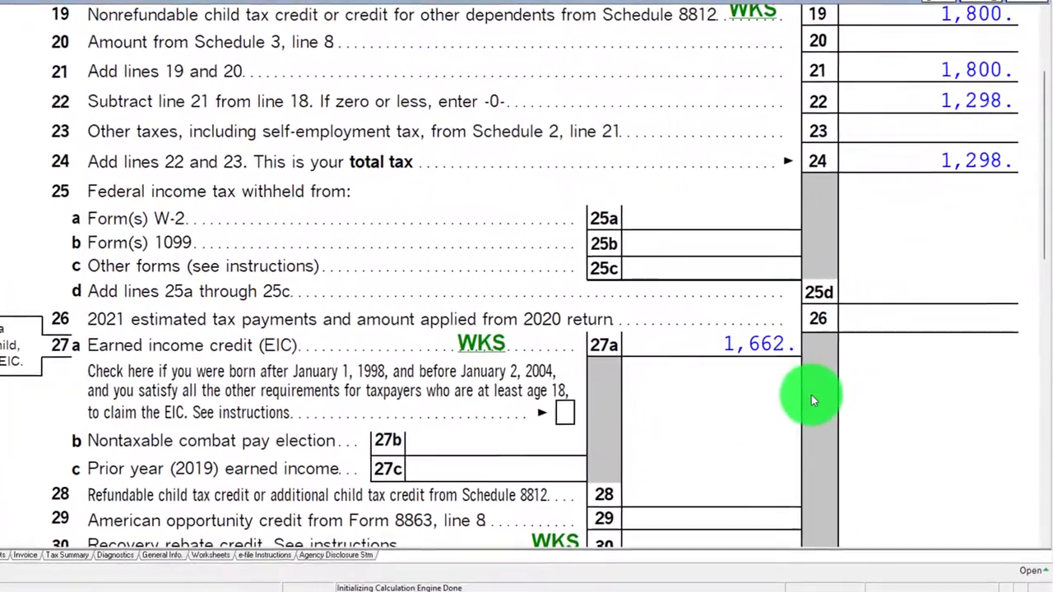
scroll(805, 403, "down", 1)
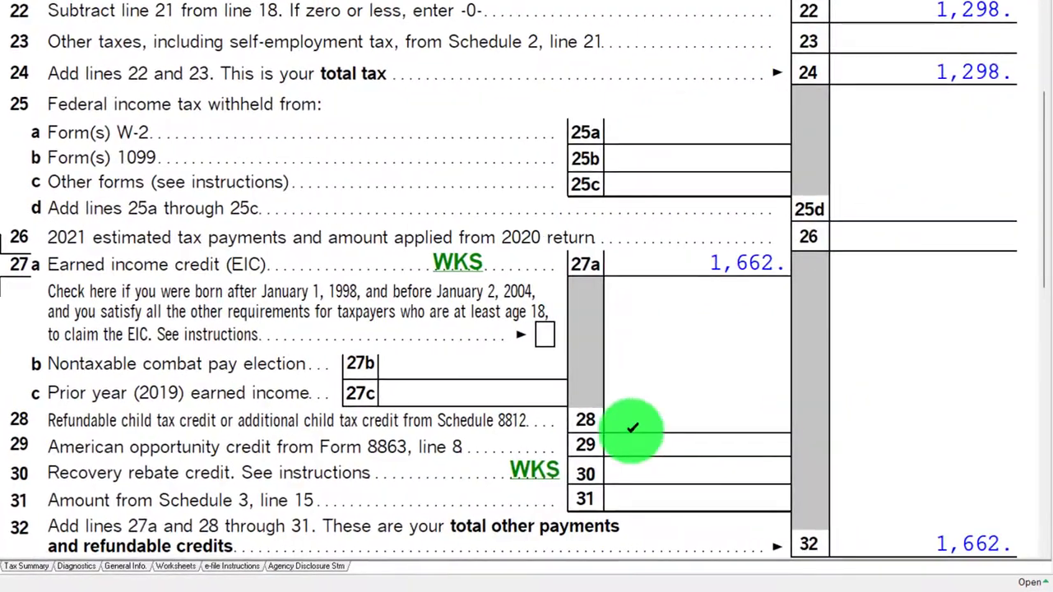
scroll(642, 415, "up", 3)
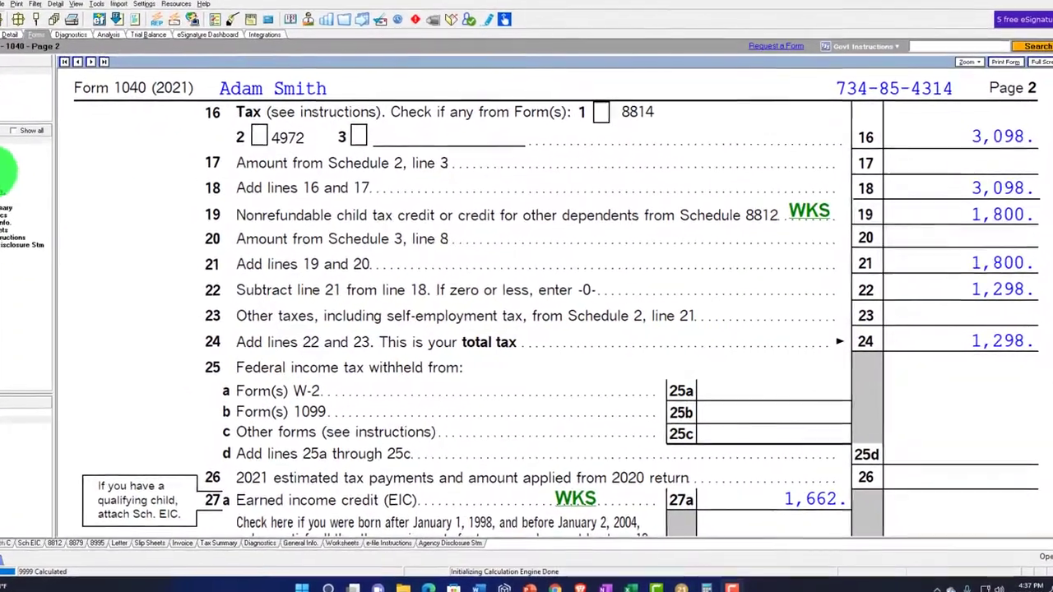
Return to page 1 of Schedule 8812 and review the principal place of abode box on line 13A
left_click(5, 171)
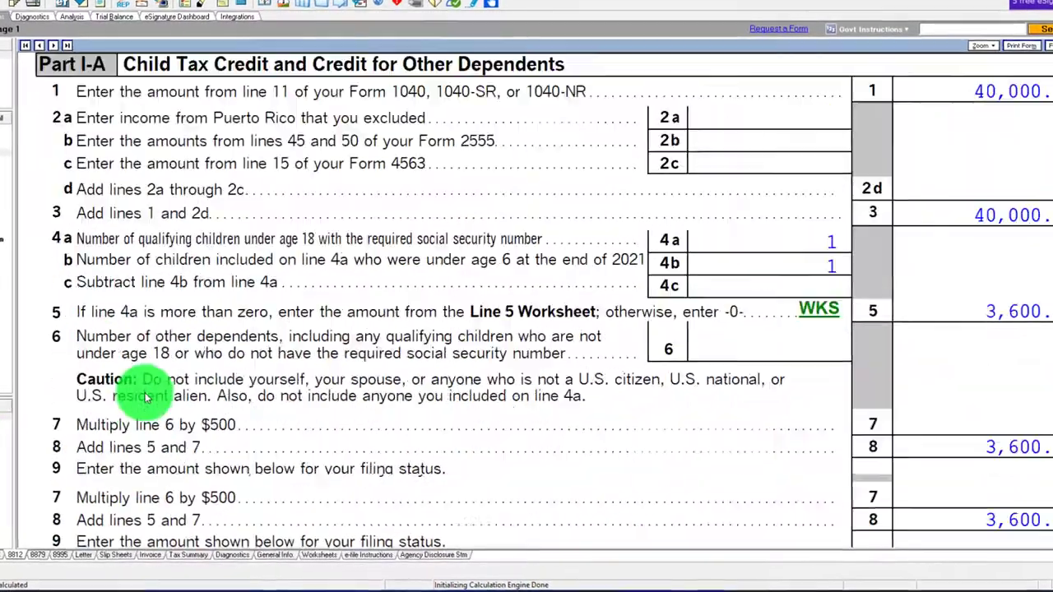
scroll(144, 397, "down", 5)
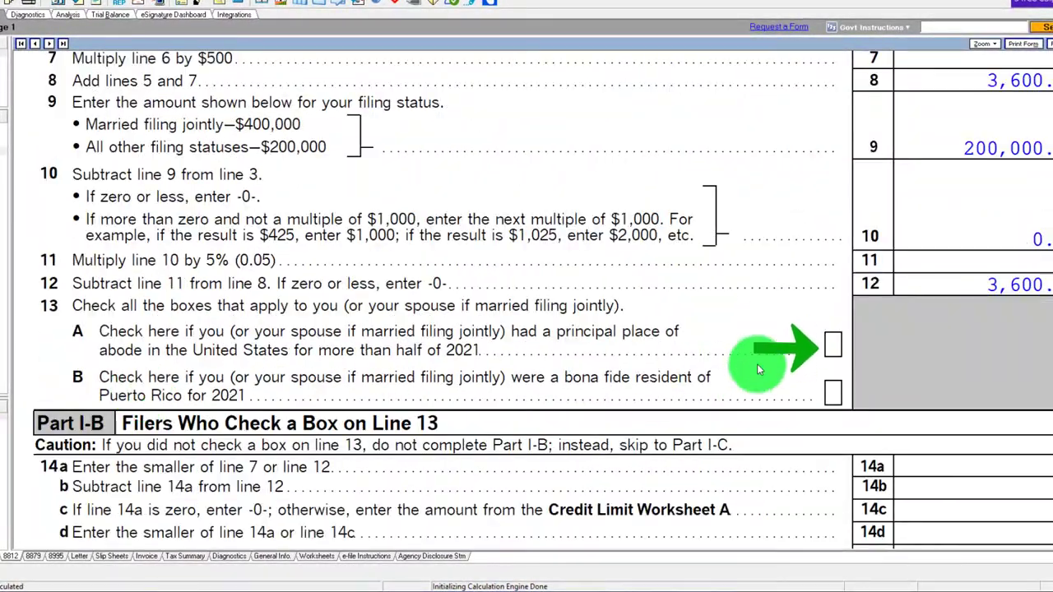